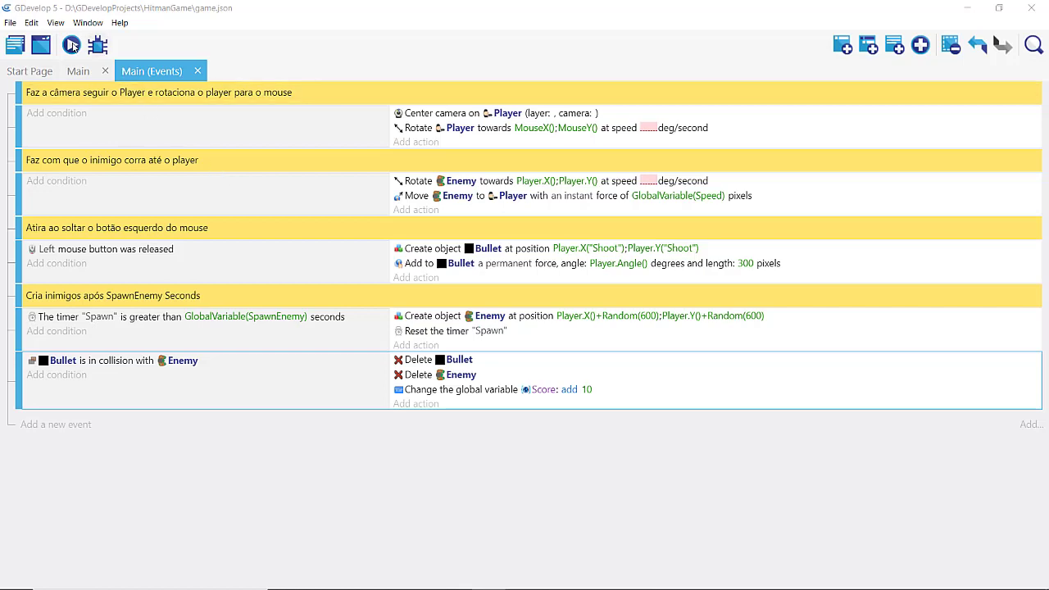
# Playtest the game, moving the player and shooting approaching enemies, then close the preview
pyautogui.click(71, 45)
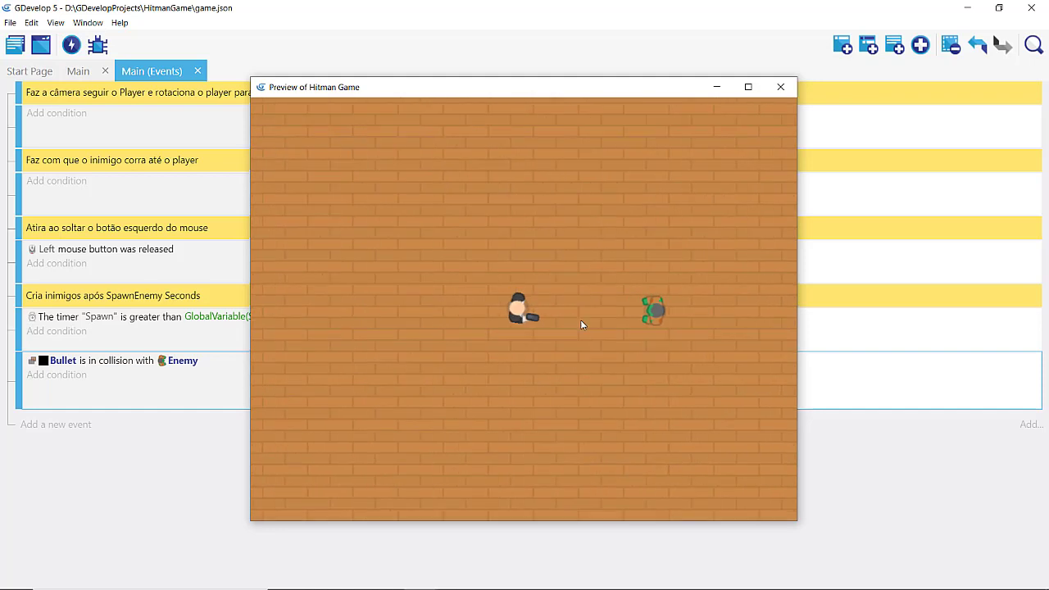
pyautogui.press('Up')
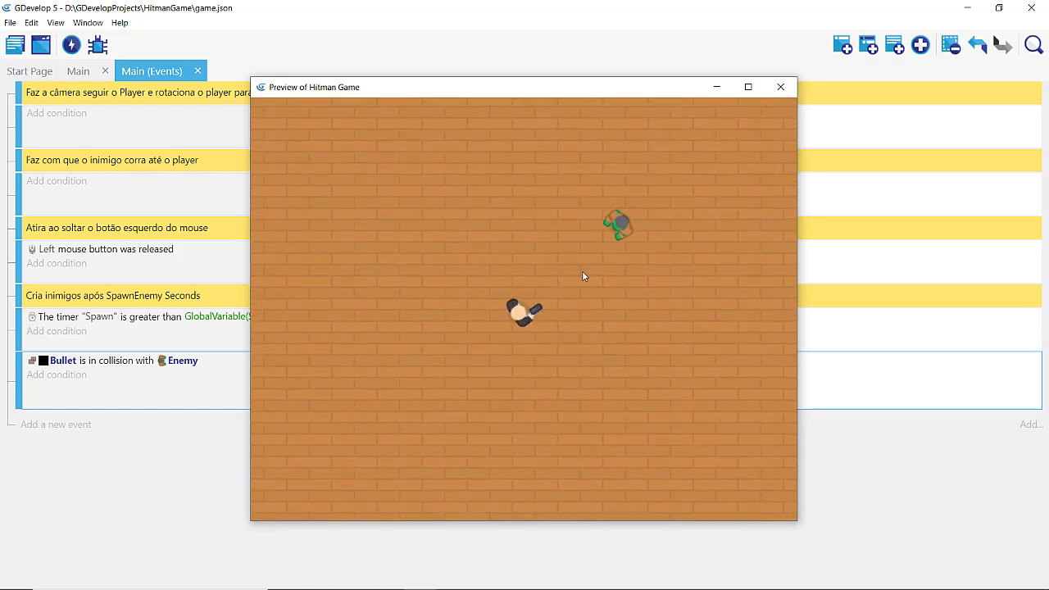
pyautogui.click(581, 249)
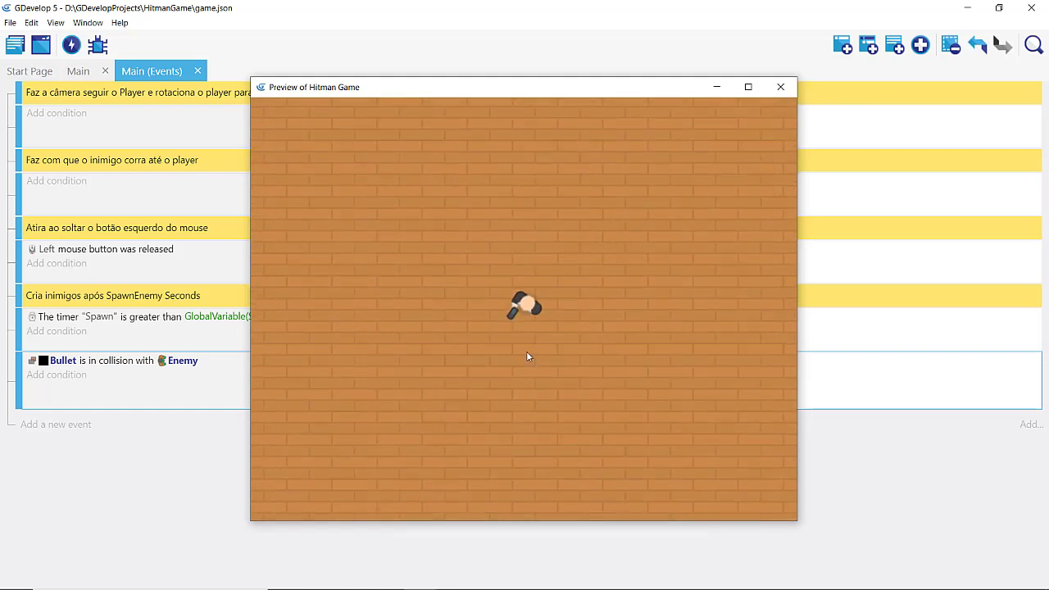
pyautogui.press('Right')
pyautogui.press('Up')
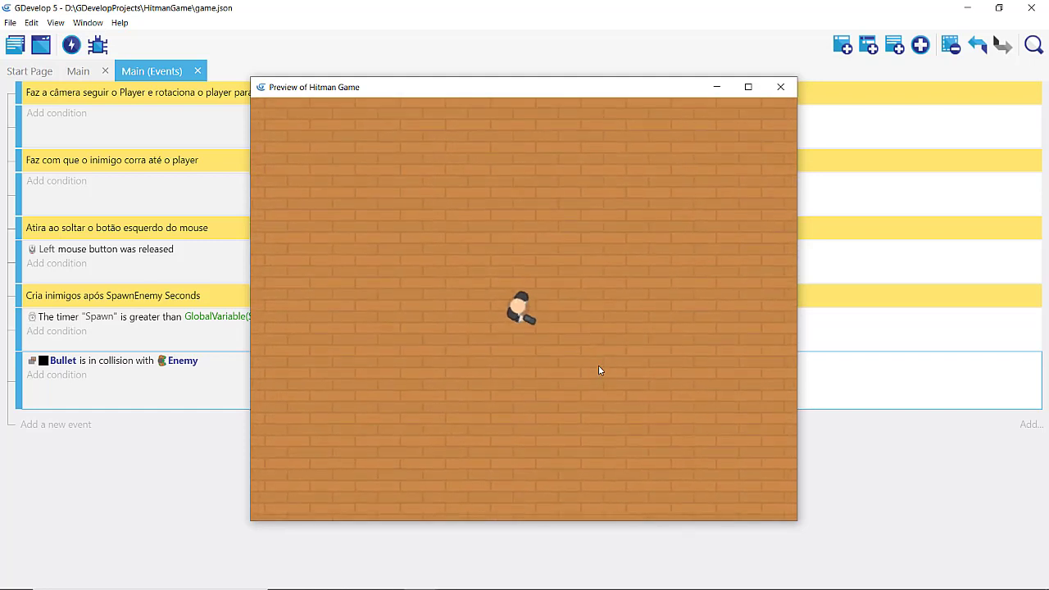
pyautogui.press('Down')
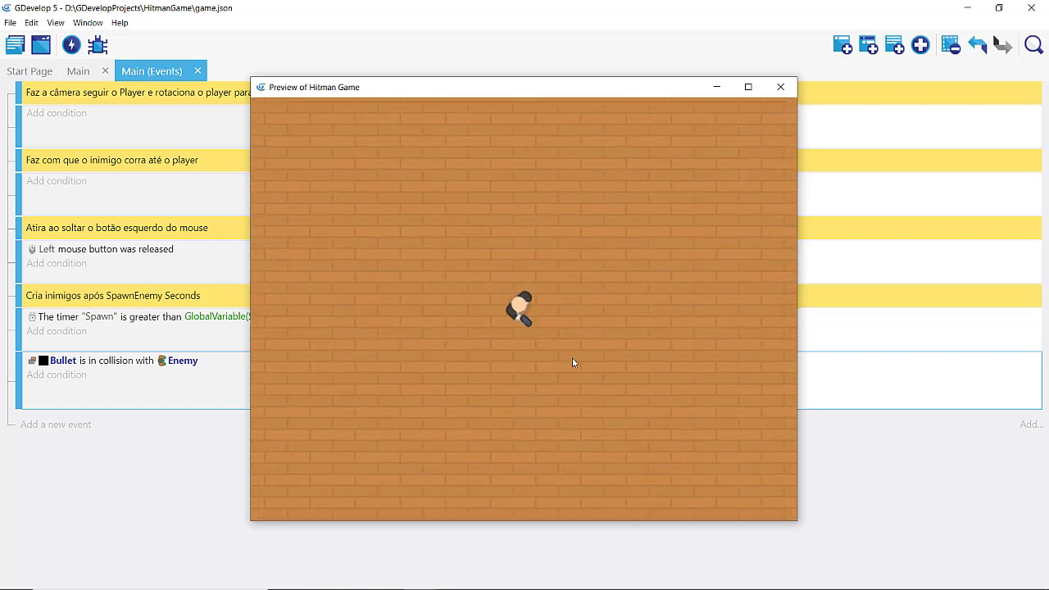
pyautogui.press('Up')
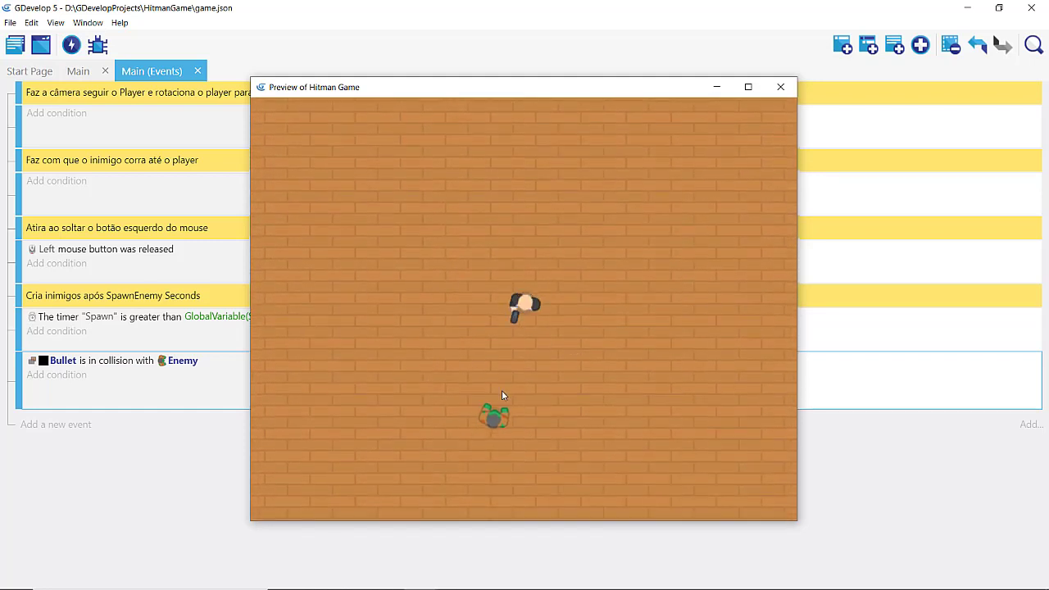
pyautogui.click(502, 391)
pyautogui.press('Left')
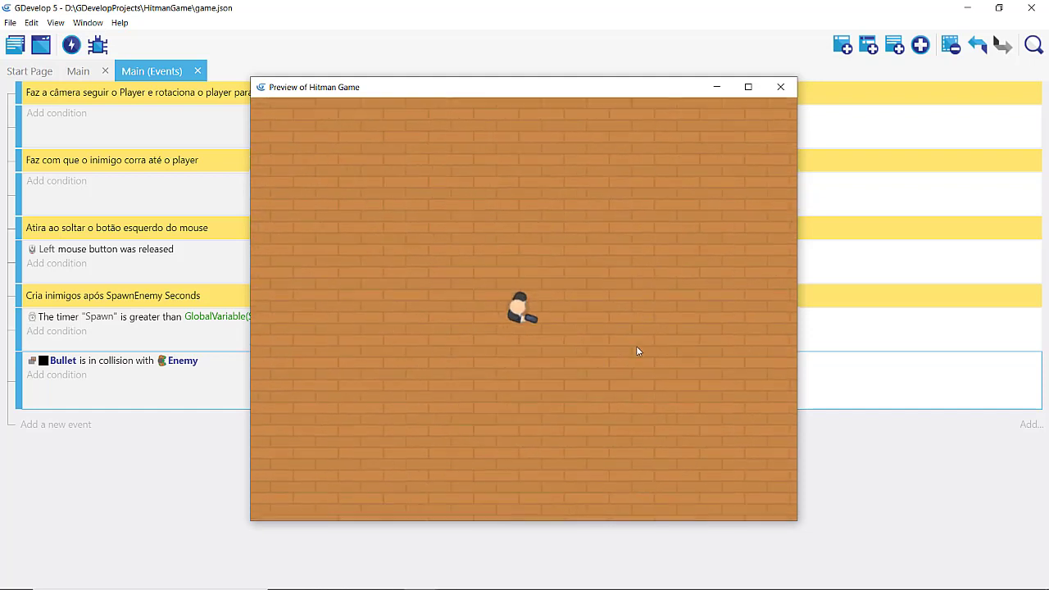
pyautogui.click(731, 320)
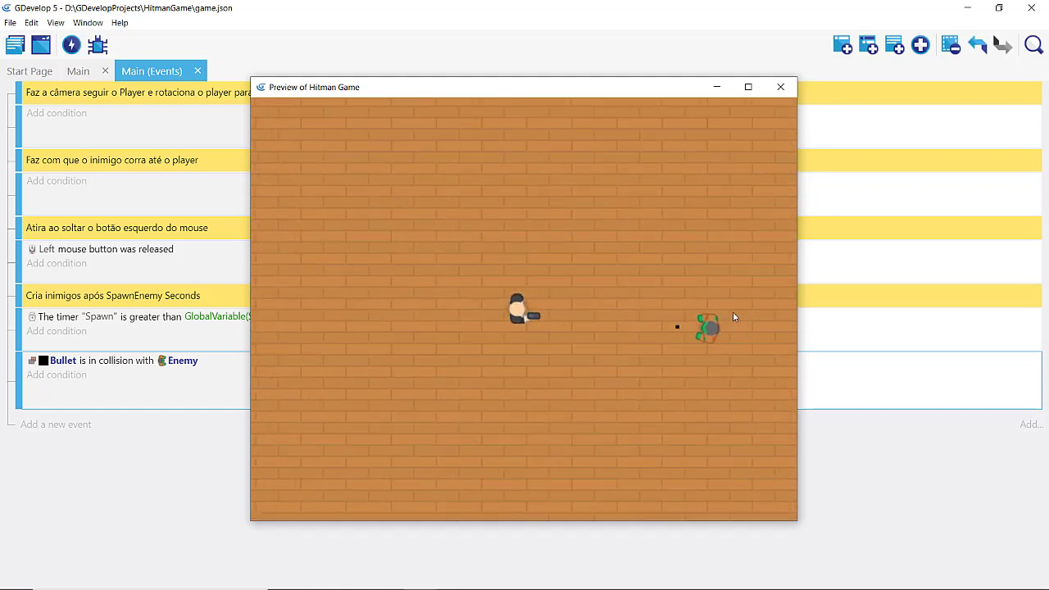
pyautogui.click(746, 403)
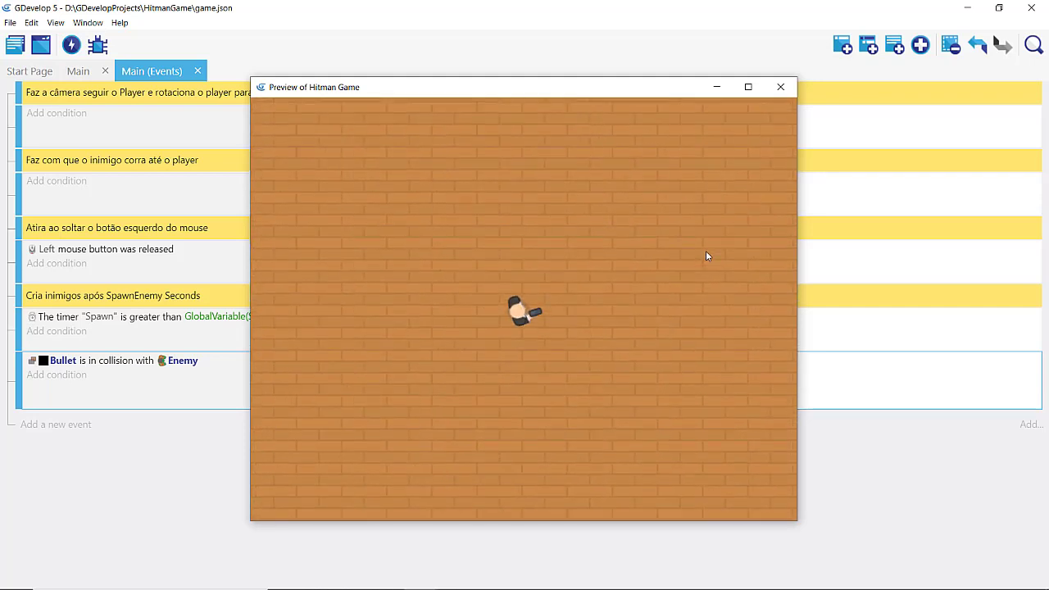
pyautogui.click(582, 459)
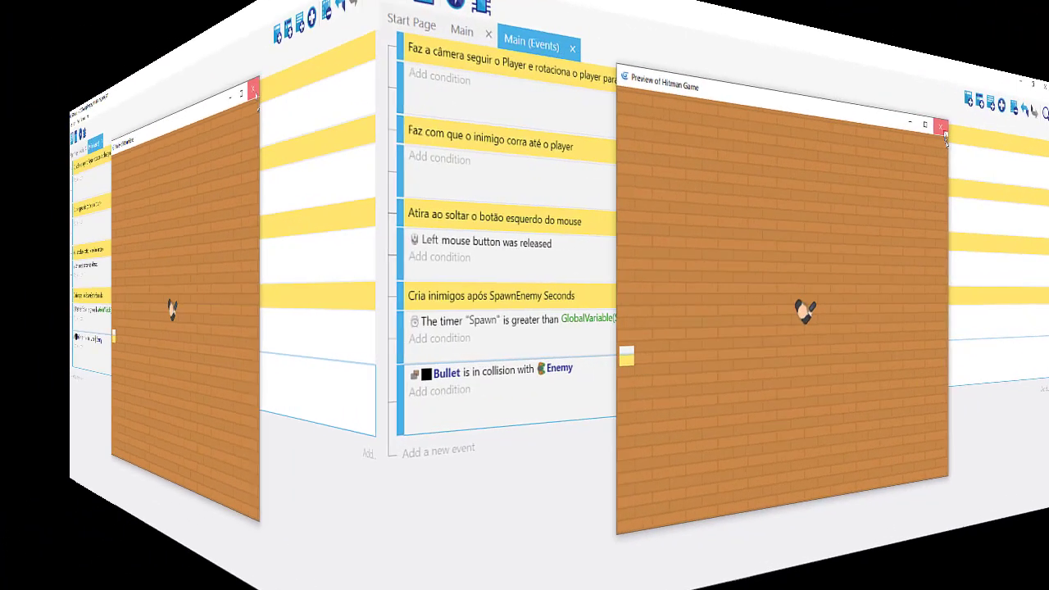
pyautogui.click(791, 98)
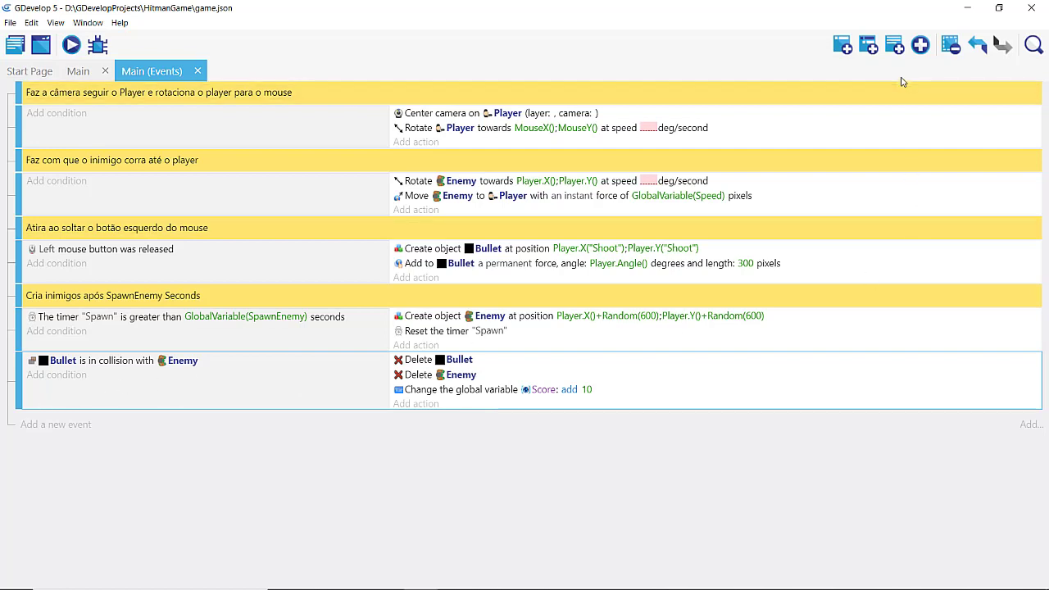
# Insert a comment above the collision event reading 'Destroi os inimigos ao colidir com o tiro'
pyautogui.click(895, 46)
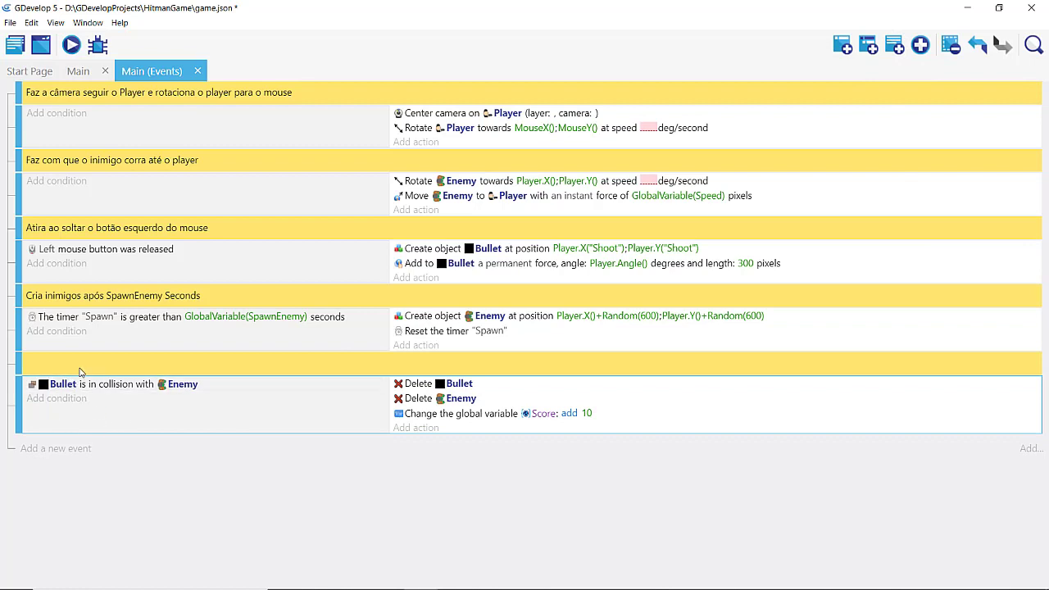
pyautogui.click(279, 363)
pyautogui.write('D')
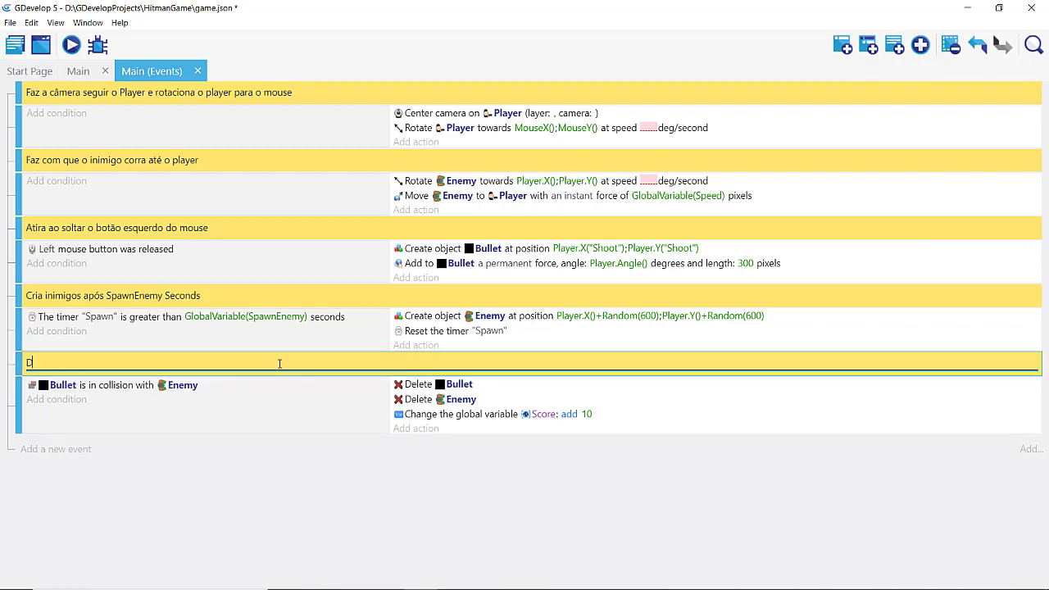
pyautogui.write('estroi os')
pyautogui.write(' inimigos ao ')
pyautogui.write('coli')
pyautogui.write('dir com o tiro')
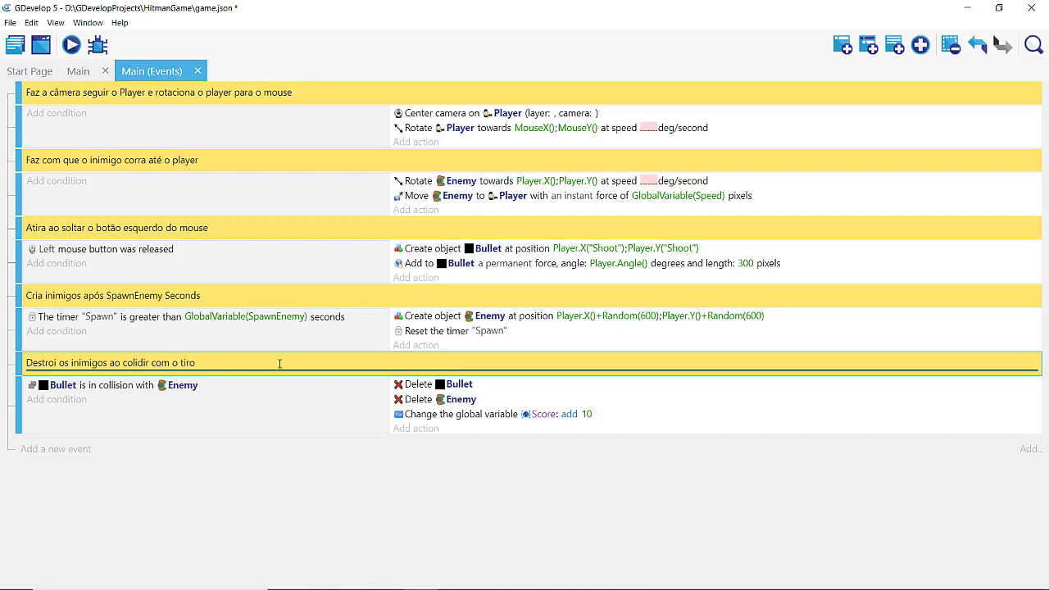
pyautogui.press('Return')
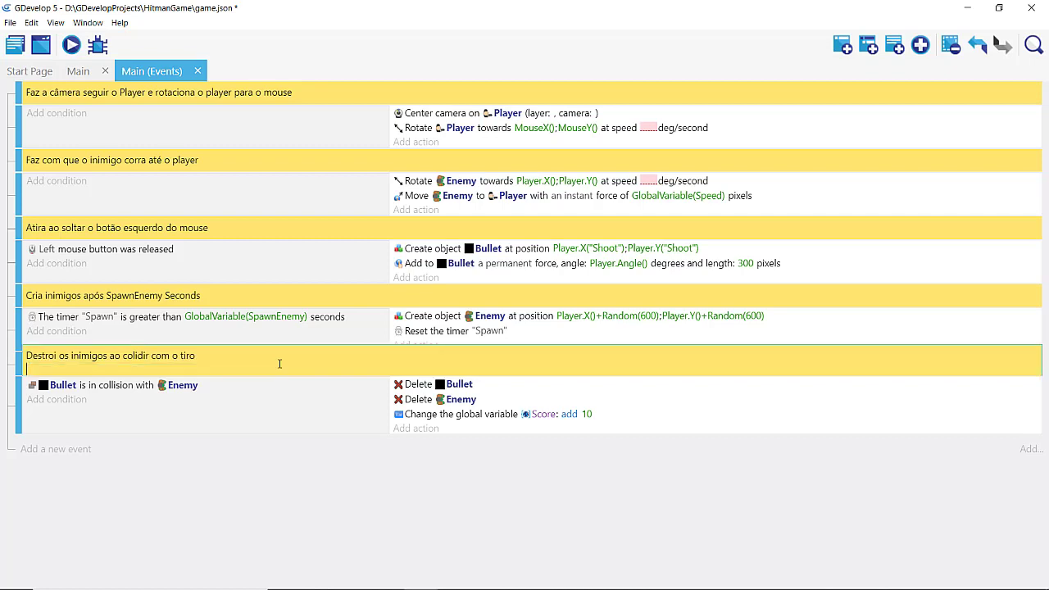
pyautogui.press('BackSpace')
pyautogui.click(275, 498)
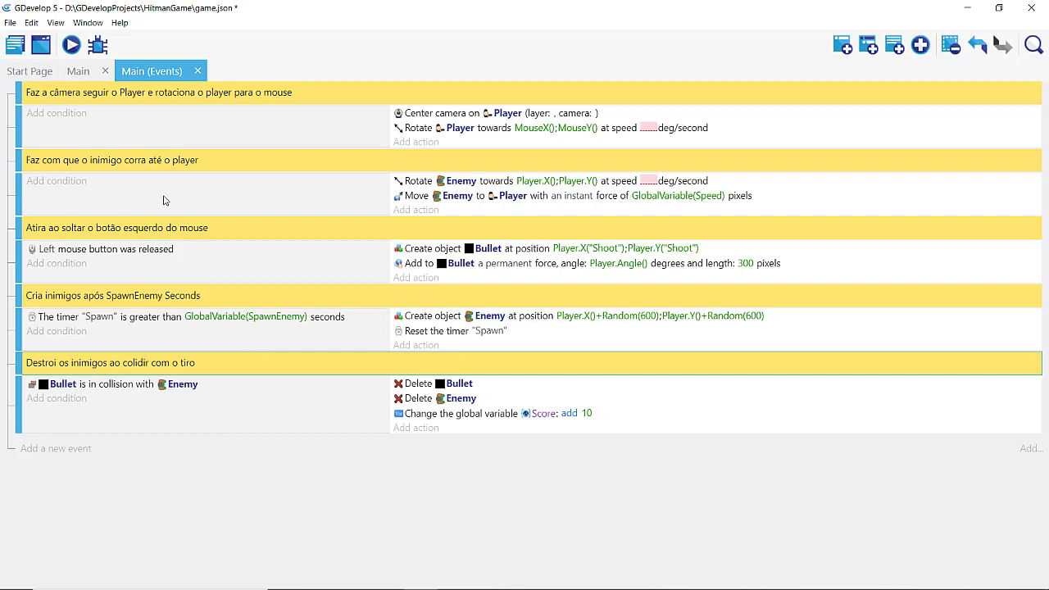
pyautogui.click(20, 48)
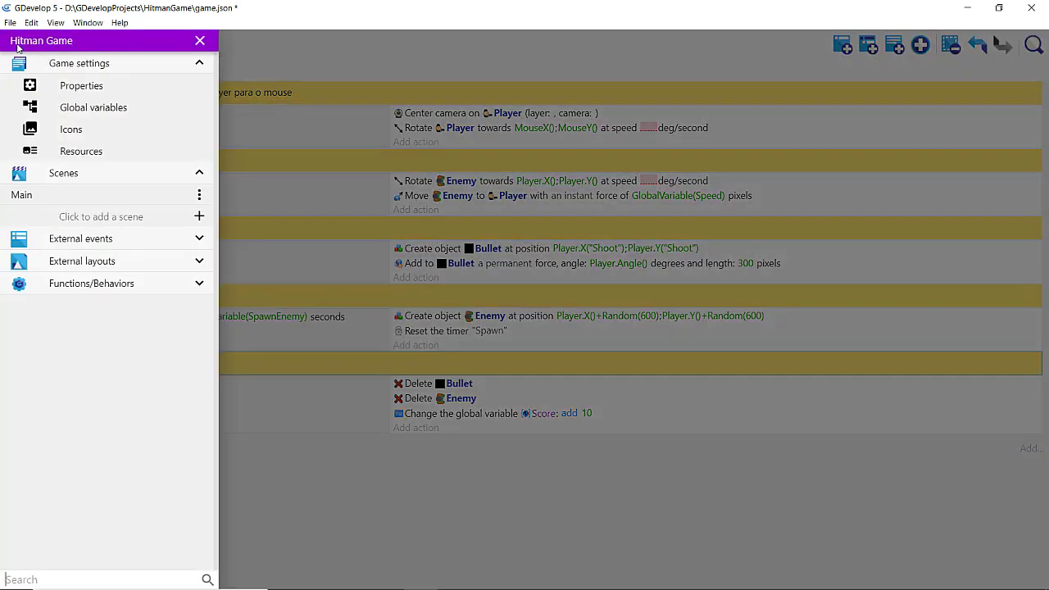
pyautogui.click(199, 40)
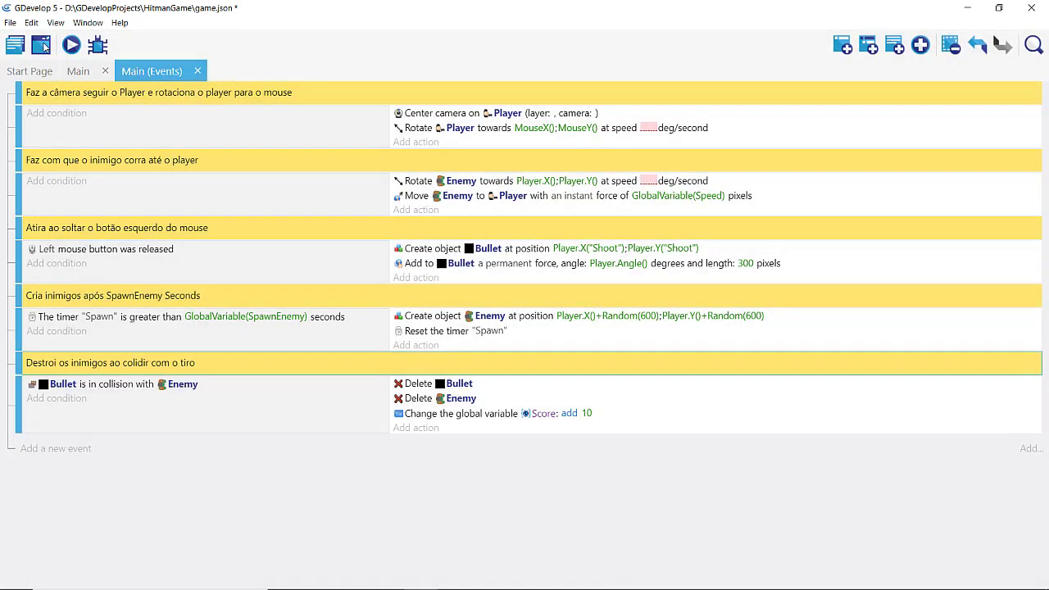
pyautogui.click(18, 48)
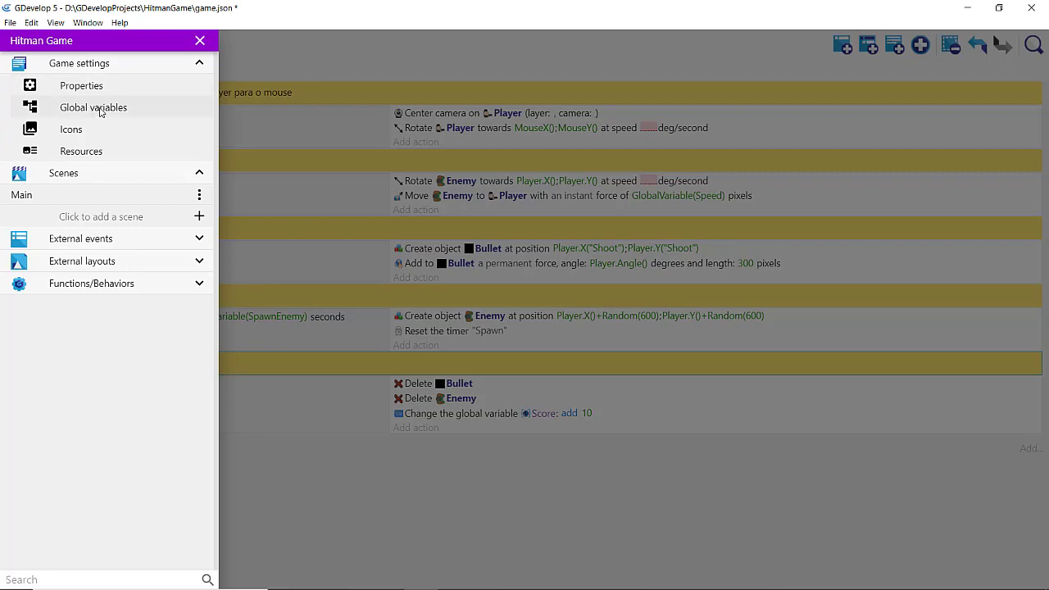
pyautogui.click(101, 114)
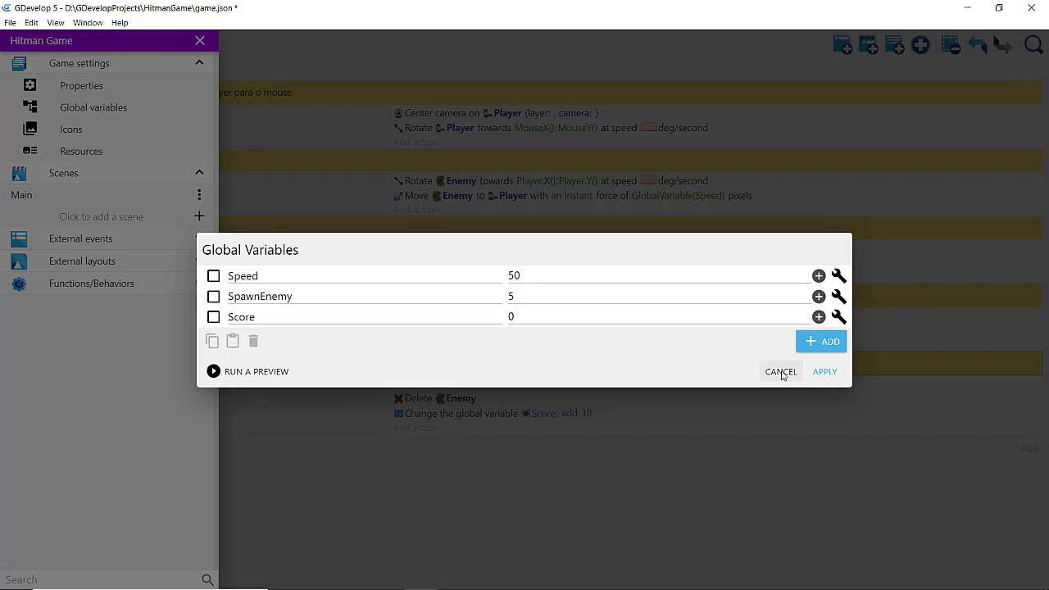
pyautogui.click(781, 372)
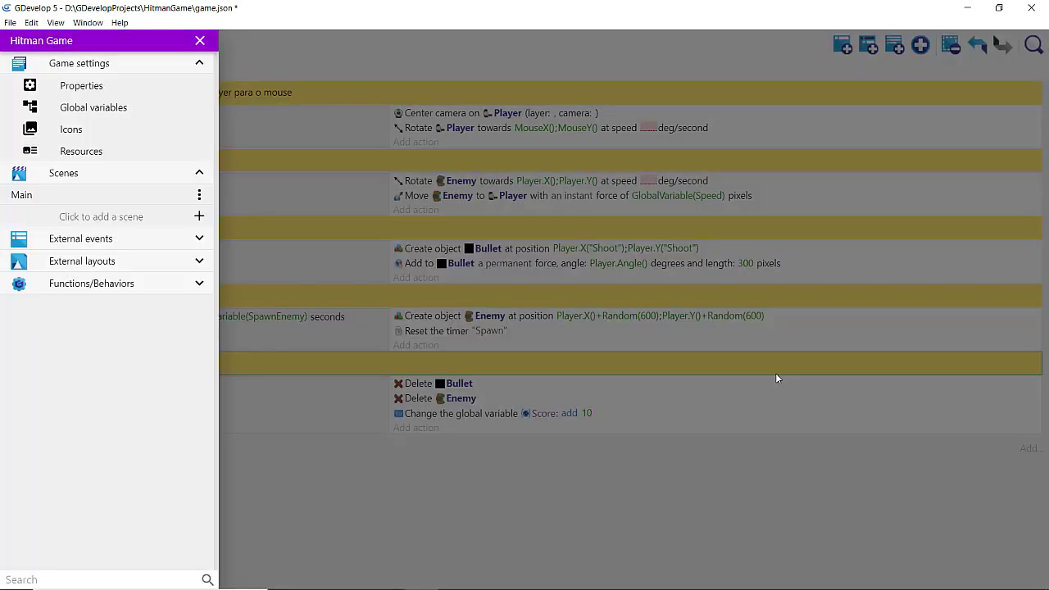
pyautogui.click(304, 456)
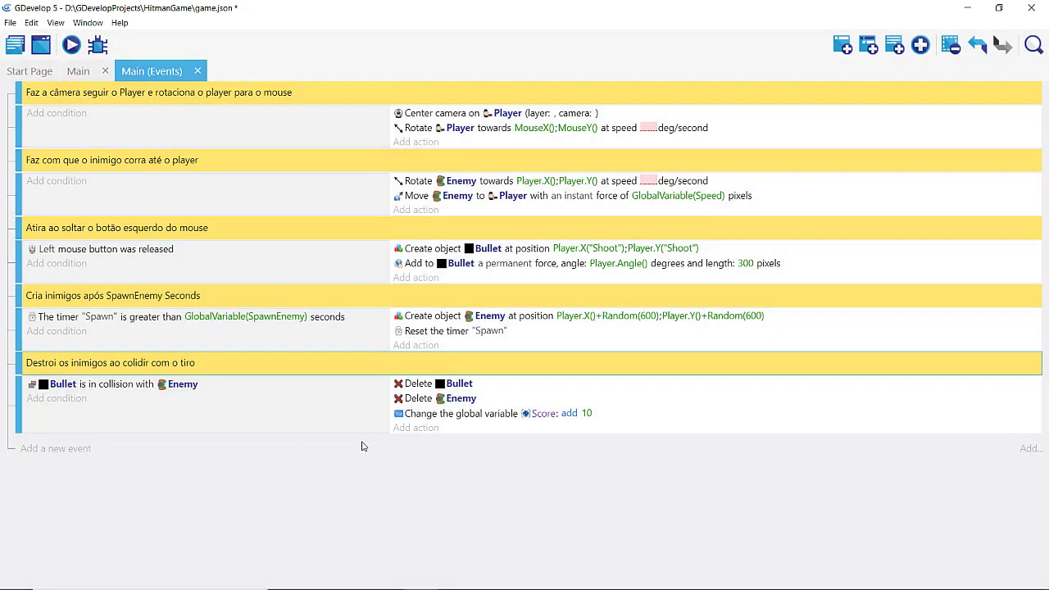
# Add a new event with the condition: scene timer "Minute" greater than 60 seconds
pyautogui.click(47, 450)
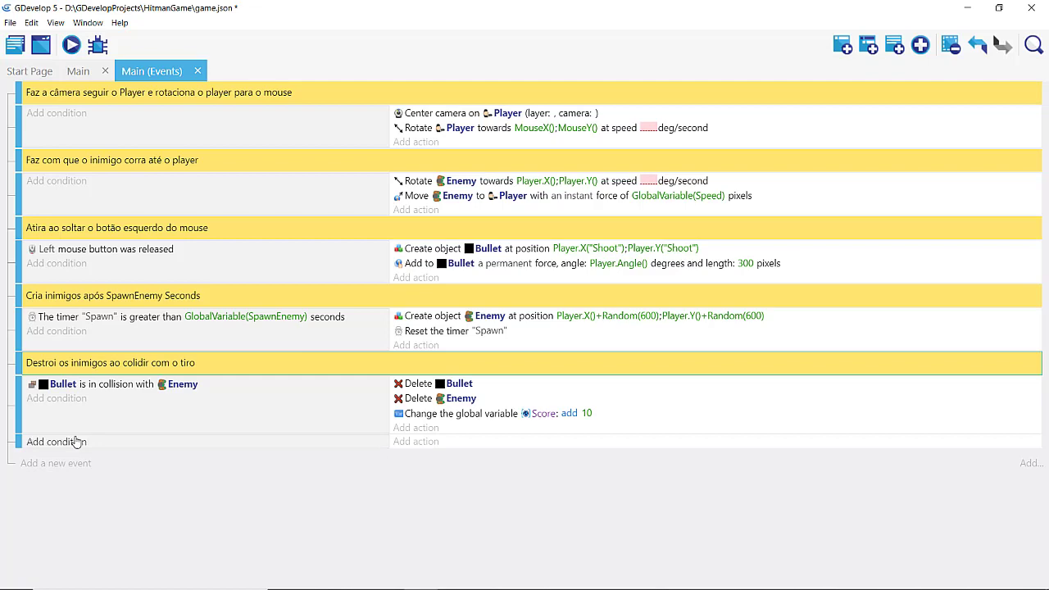
pyautogui.click(65, 443)
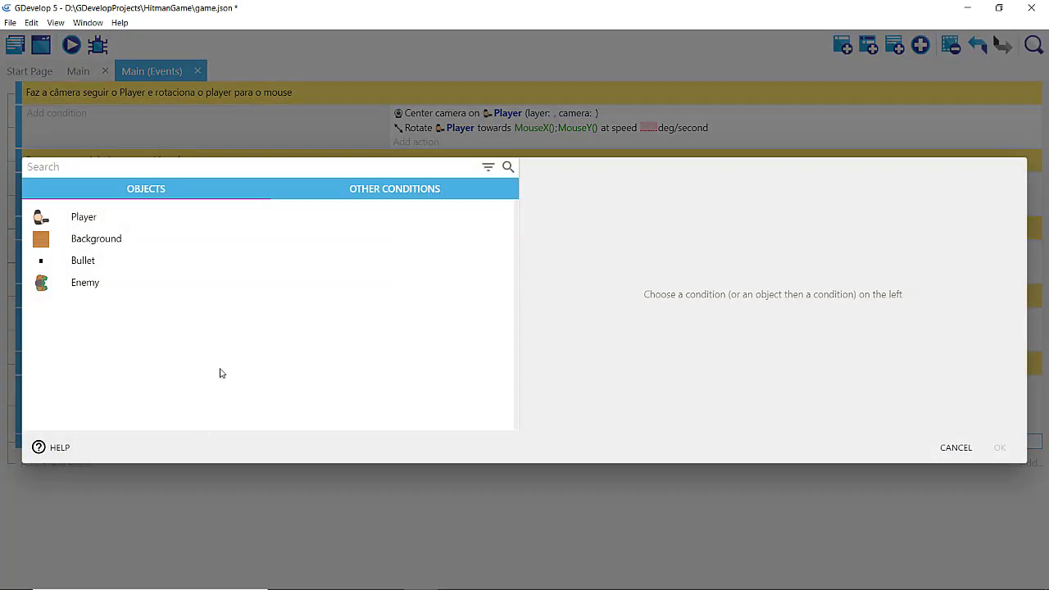
pyautogui.click(395, 193)
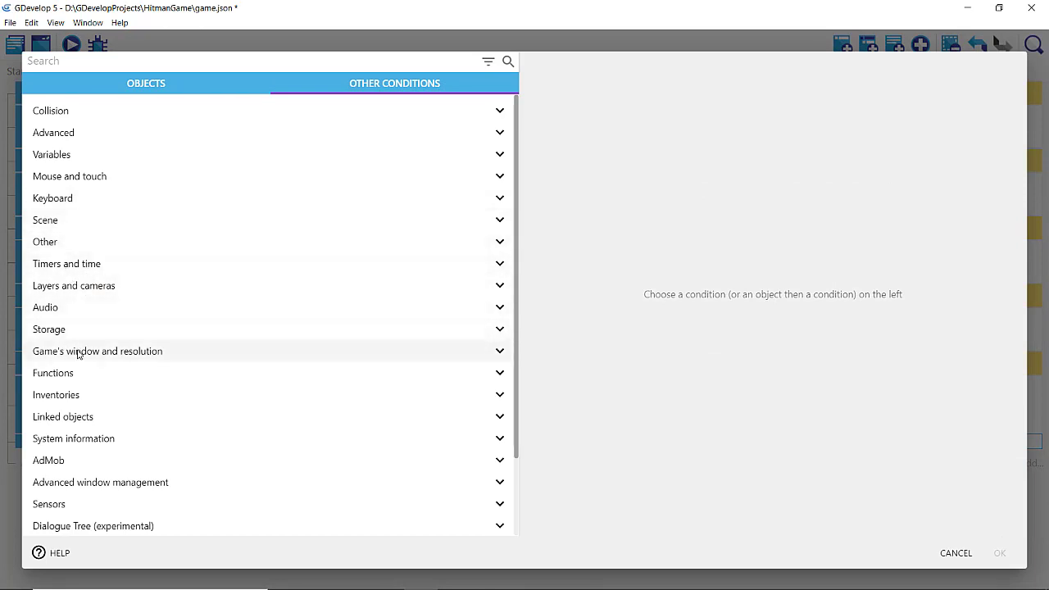
pyautogui.click(79, 271)
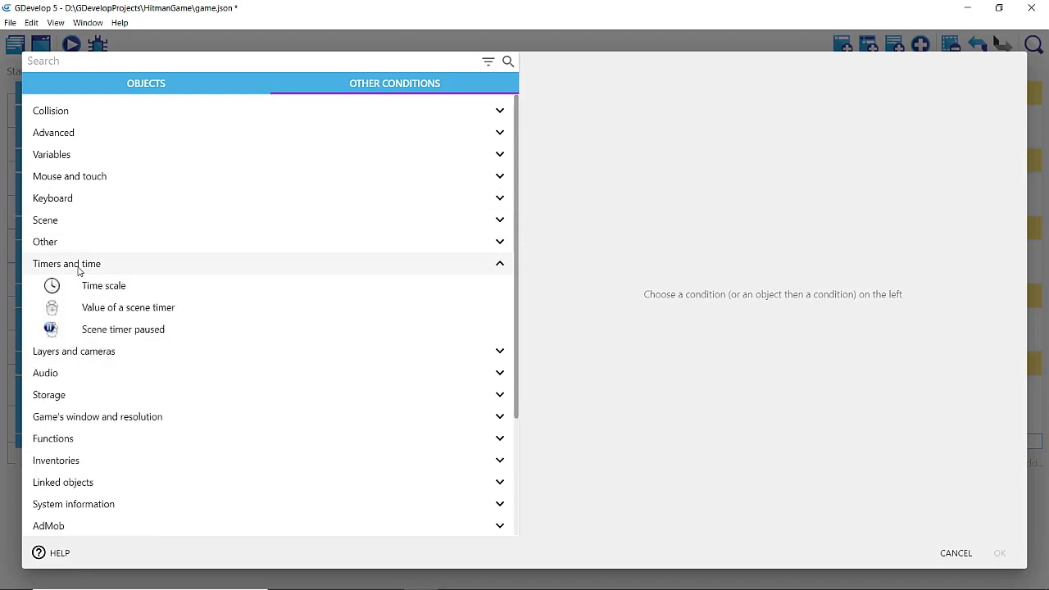
pyautogui.click(119, 312)
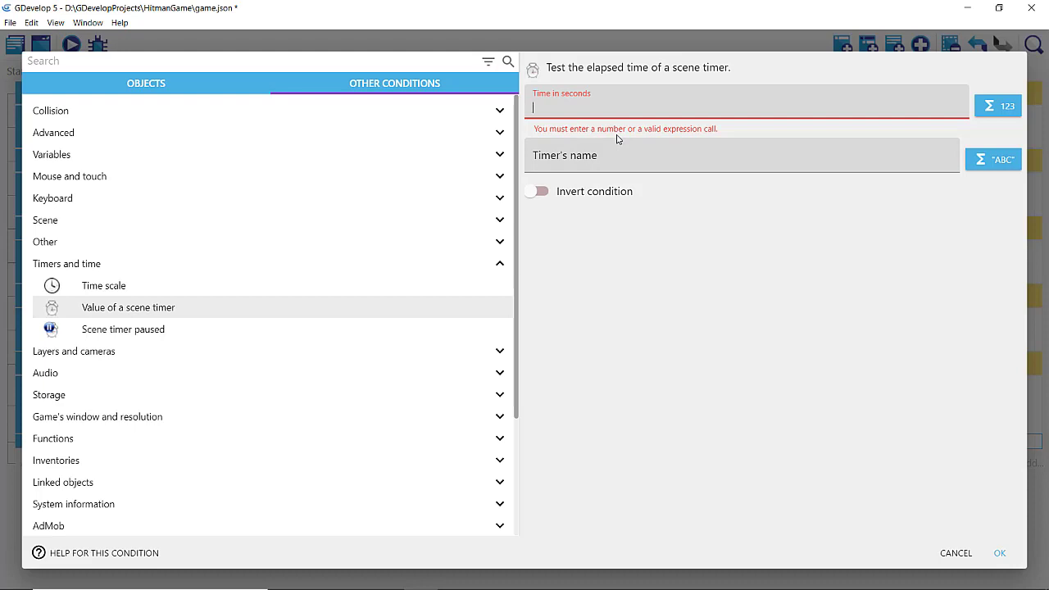
pyautogui.write('60')
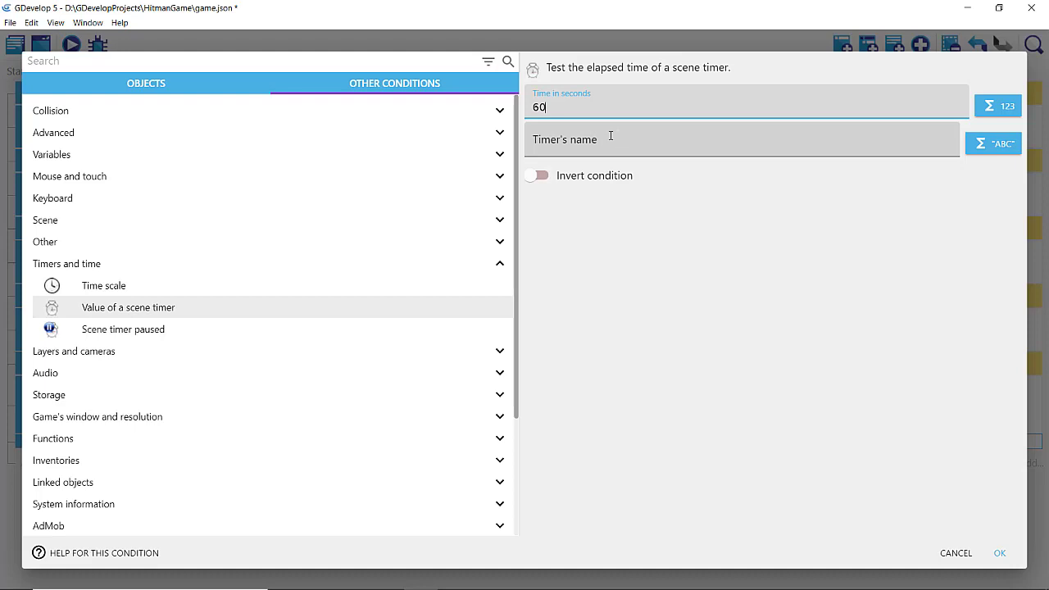
pyautogui.click(610, 138)
pyautogui.write('""')
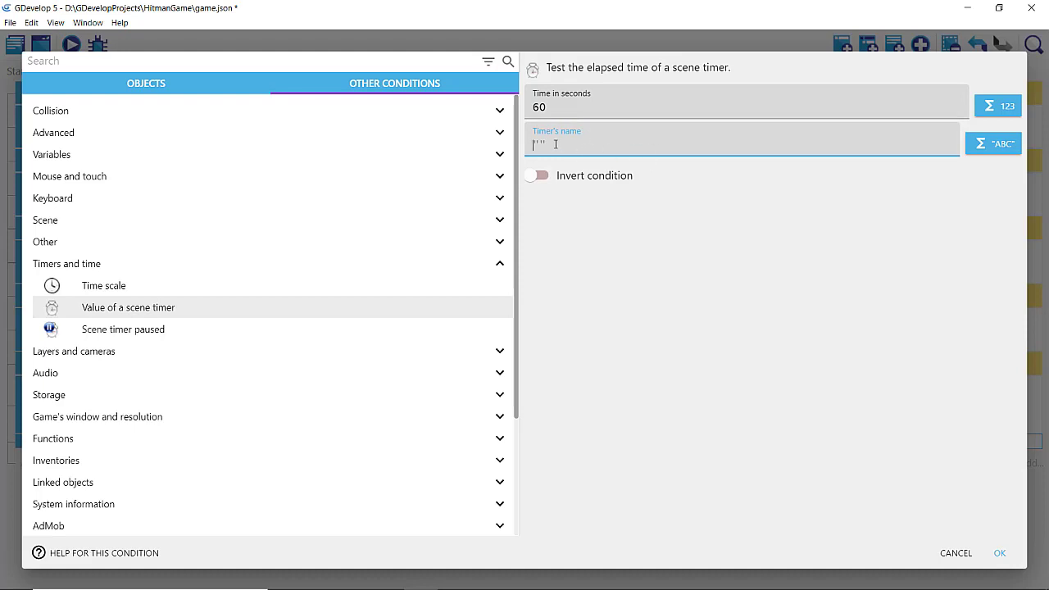
pyautogui.press('Left')
pyautogui.press('Left')
pyautogui.press('Delete')
pyautogui.press('Delete')
pyautogui.write('"')
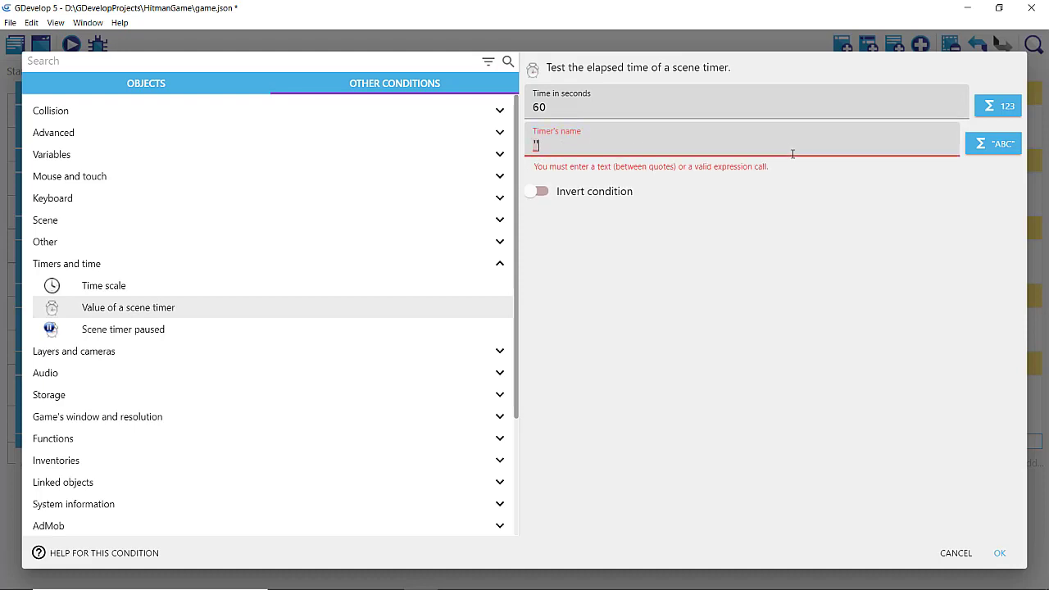
pyautogui.write('"')
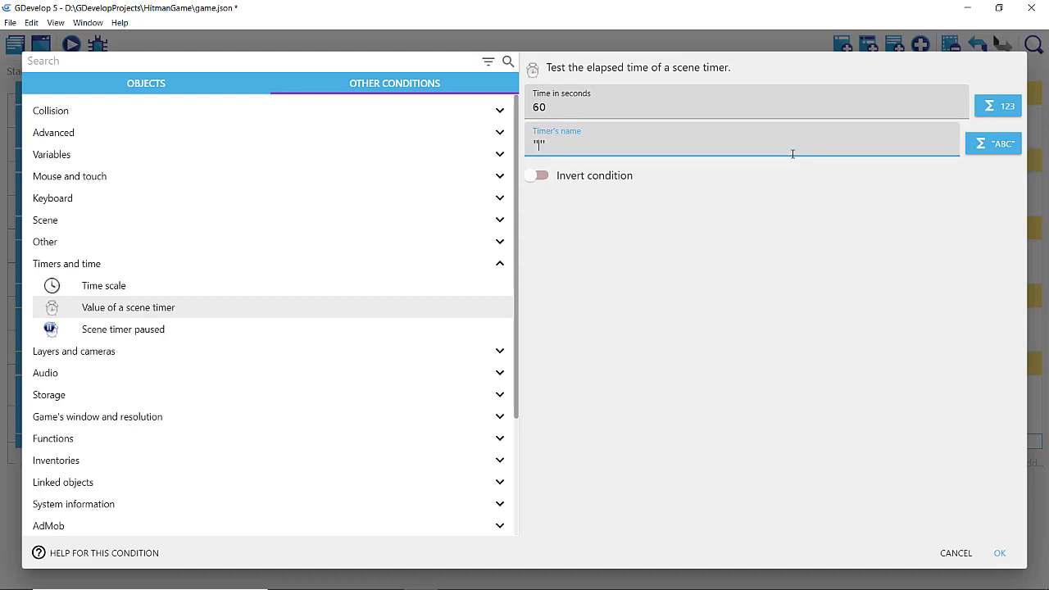
pyautogui.write('M')
pyautogui.write('in')
pyautogui.write('ute')
pyautogui.click(1000, 553)
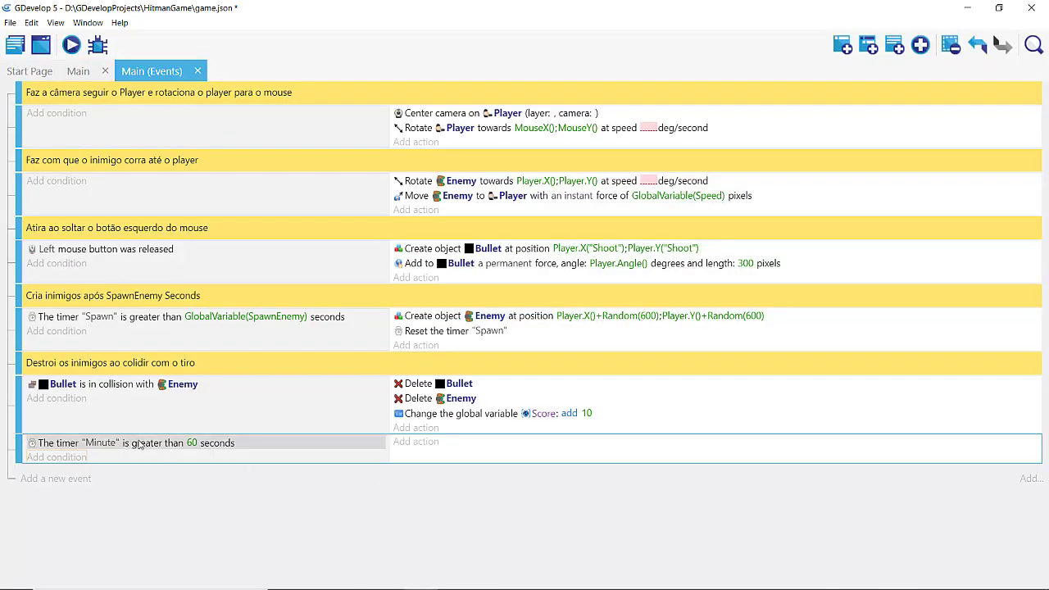
# Start a new action on the Minute timer event using Value of a global variable
pyautogui.click(416, 446)
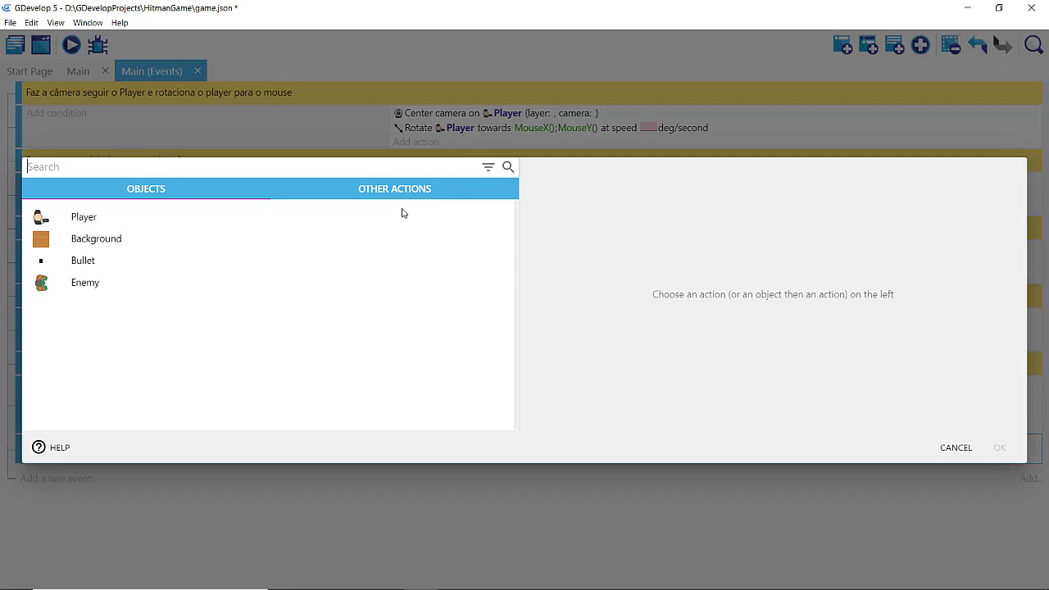
pyautogui.click(946, 450)
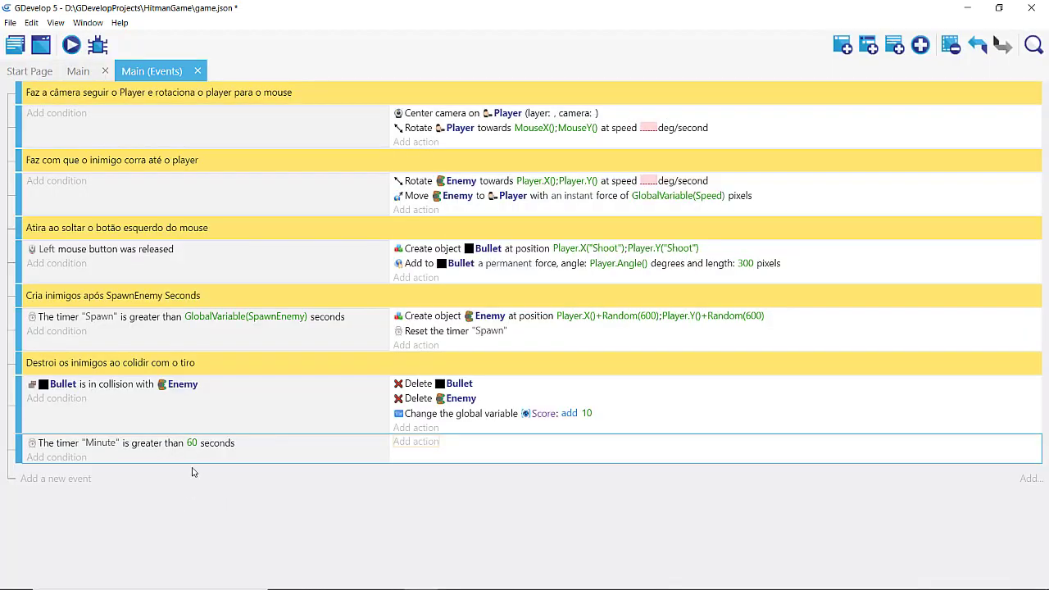
pyautogui.click(415, 443)
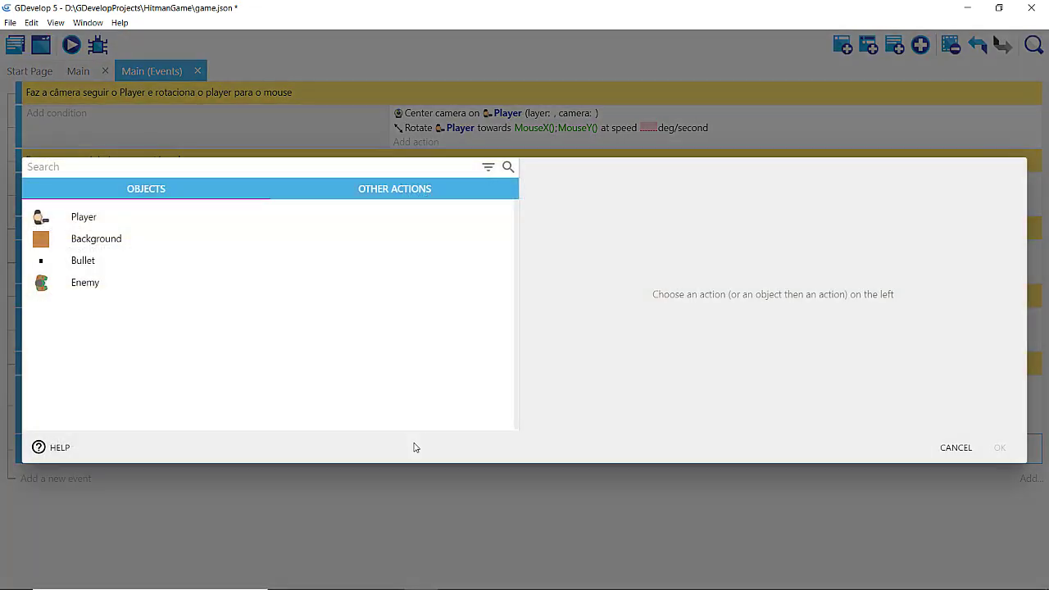
pyautogui.click(380, 190)
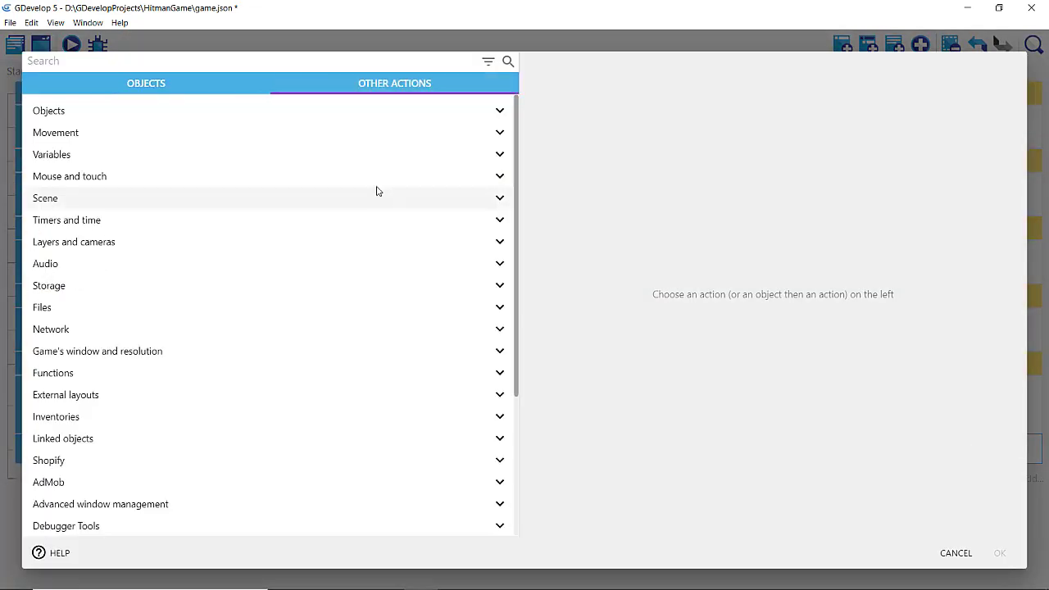
pyautogui.click(59, 159)
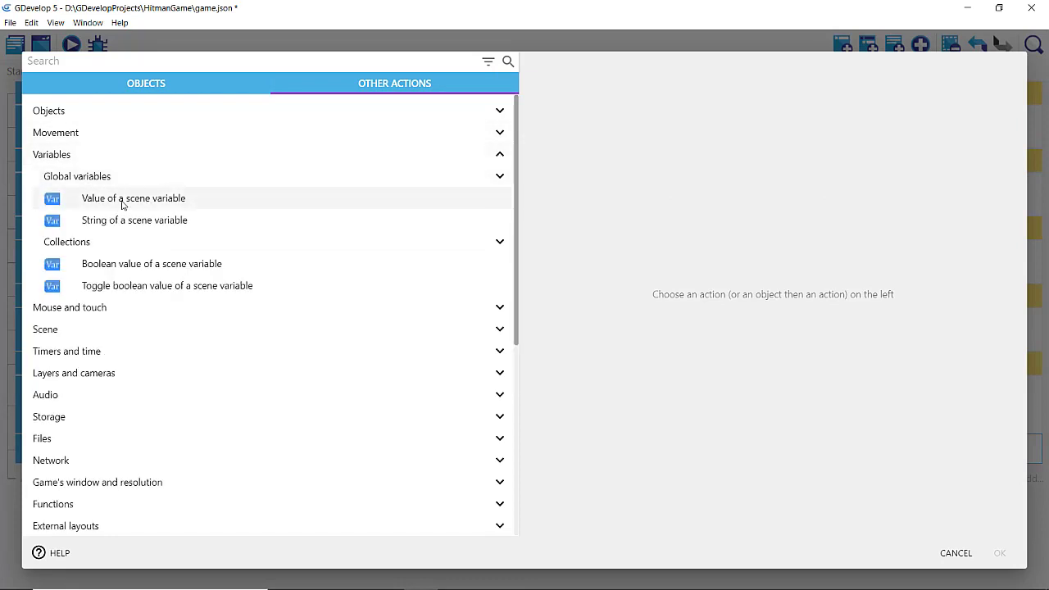
pyautogui.click(85, 178)
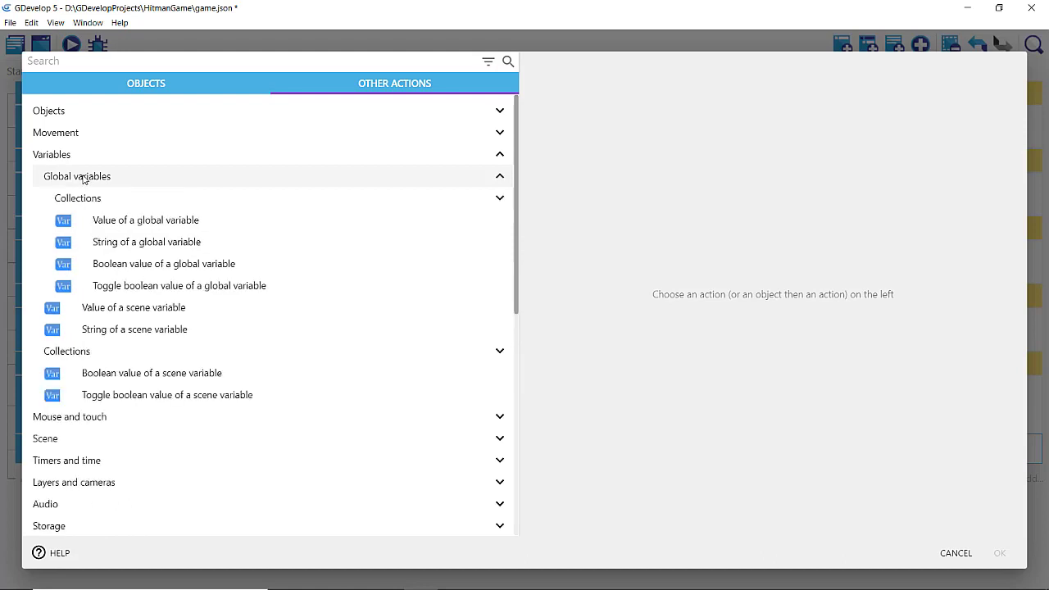
pyautogui.click(158, 221)
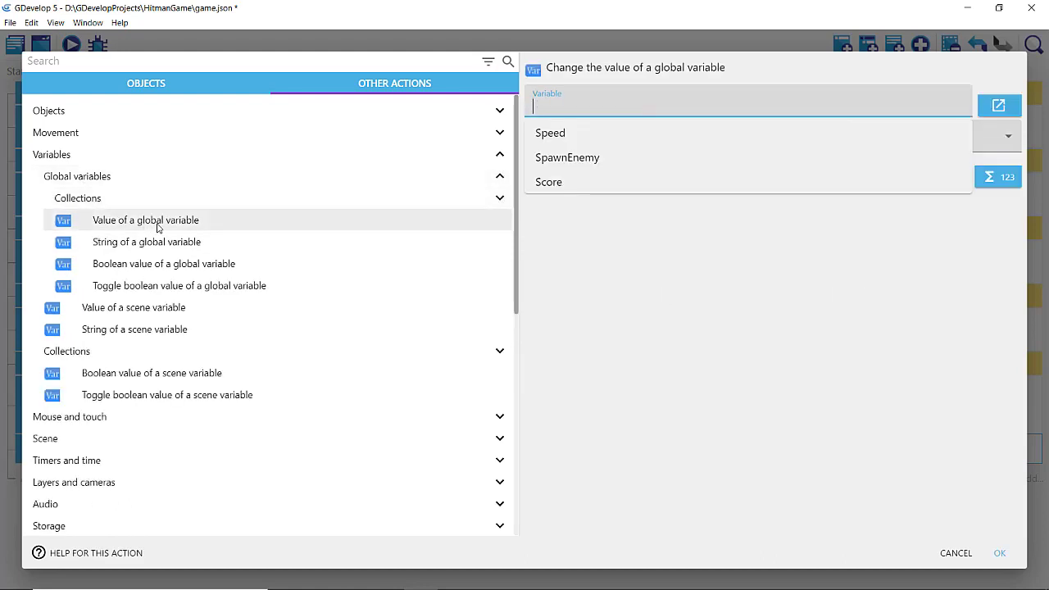
# Set the action to add 10 to the global variable Speed and confirm it
pyautogui.click(556, 138)
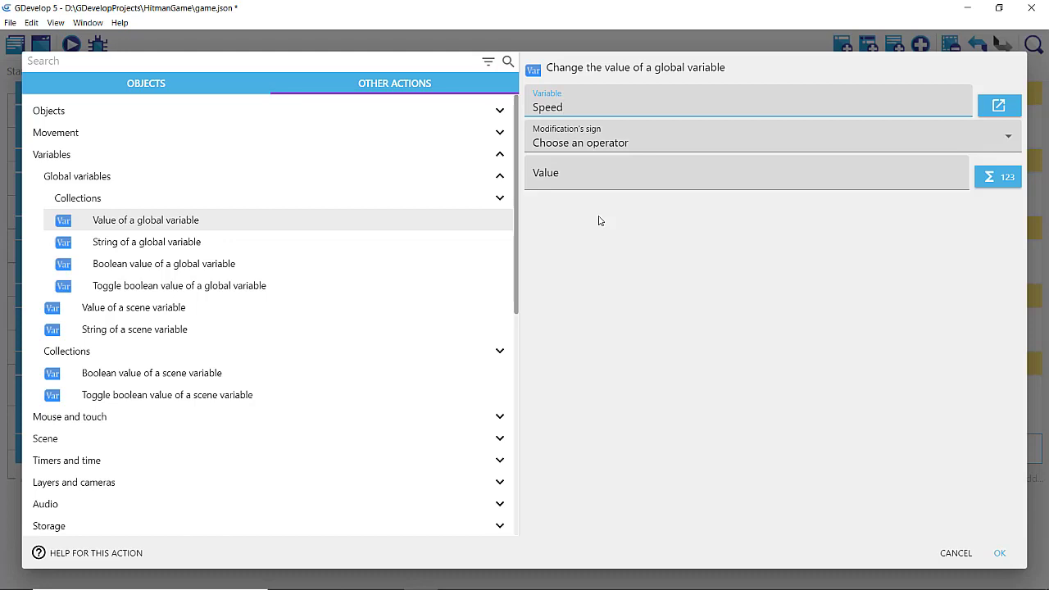
pyautogui.click(595, 145)
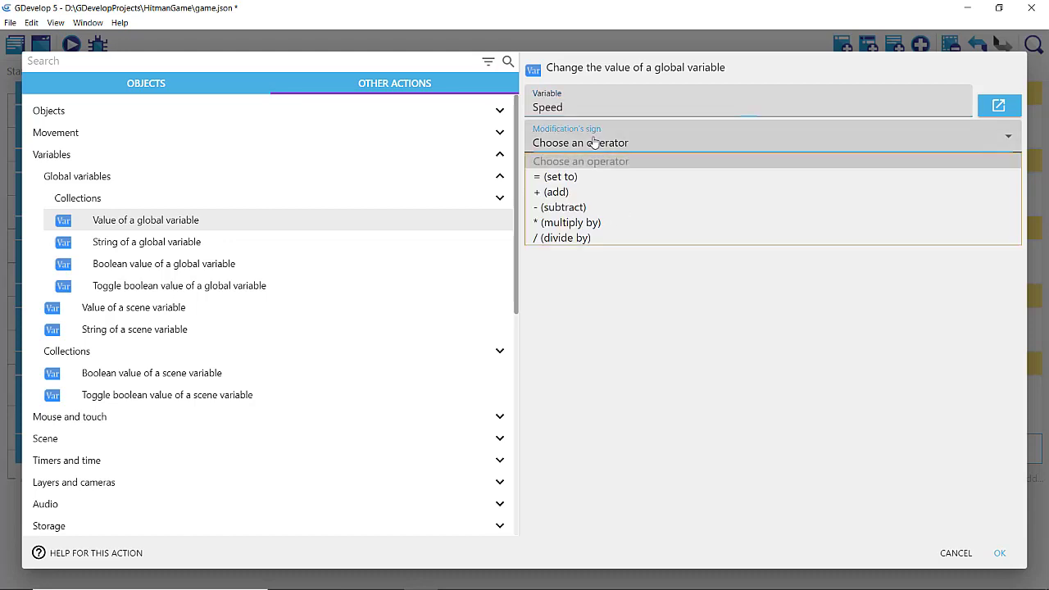
pyautogui.click(557, 208)
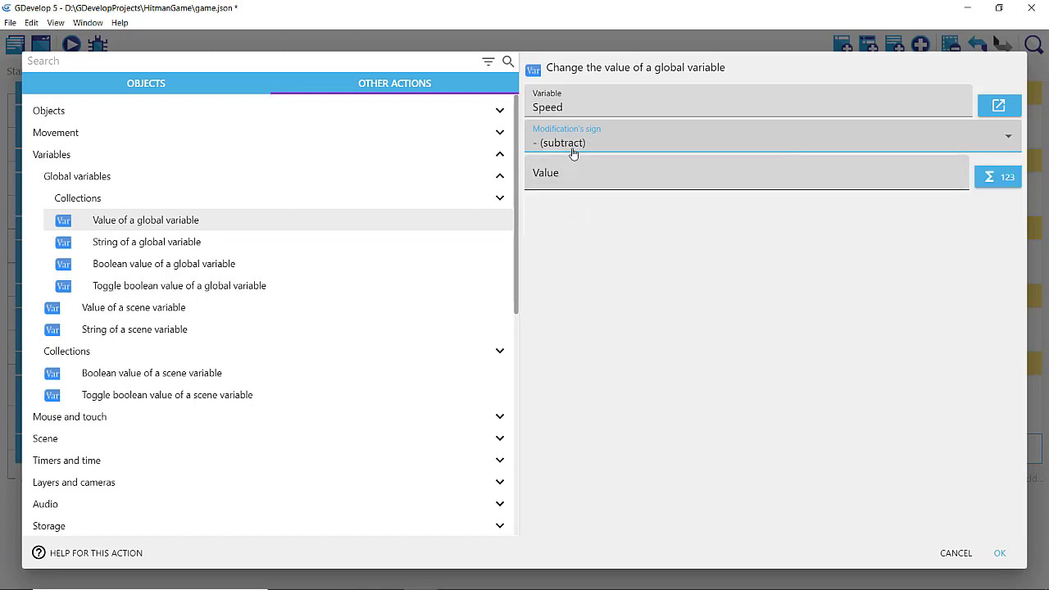
pyautogui.click(573, 145)
pyautogui.click(564, 179)
pyautogui.click(566, 178)
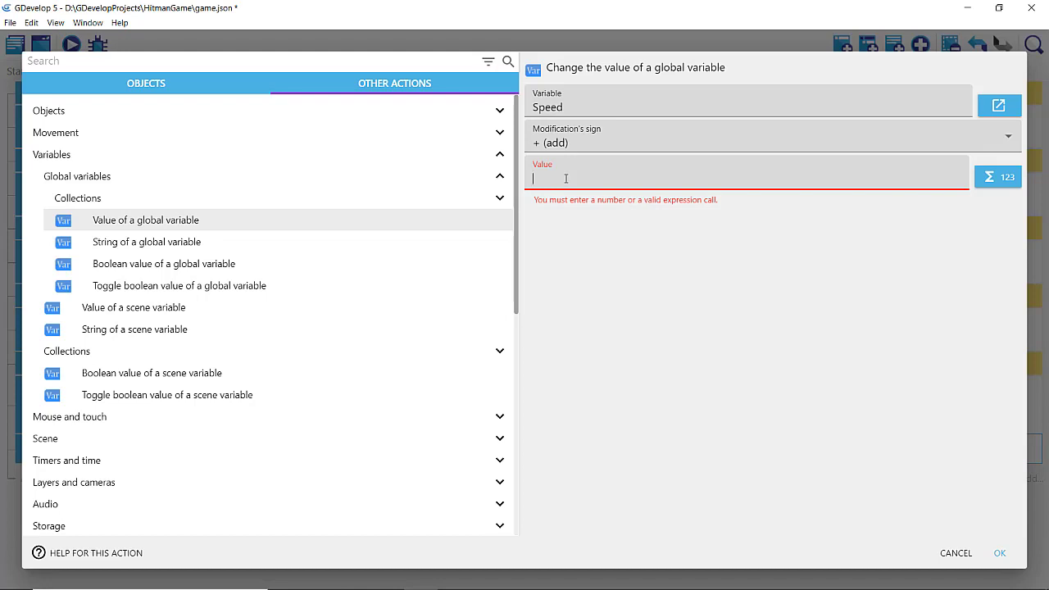
pyautogui.write('10')
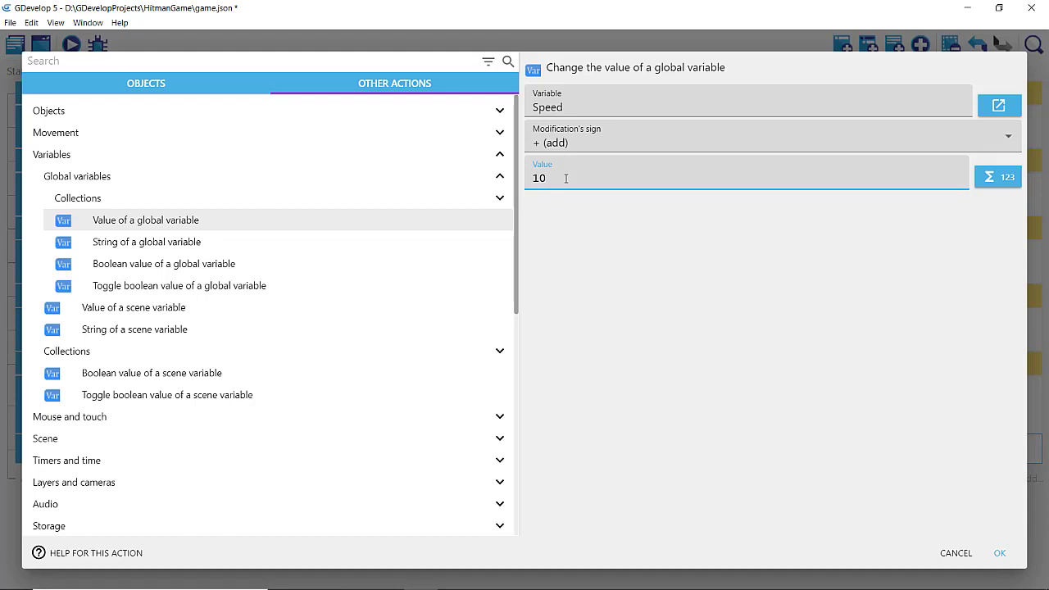
pyautogui.click(1001, 555)
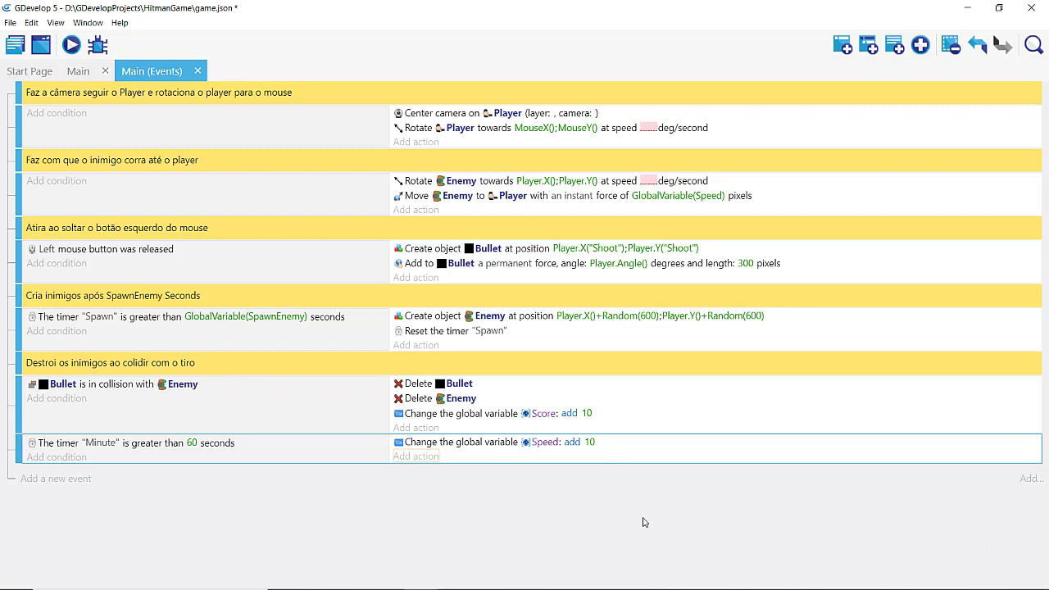
# Add a second Minute-event action subtracting 0.5 from the global variable SpawnEnemy
pyautogui.click(419, 456)
pyautogui.click(367, 165)
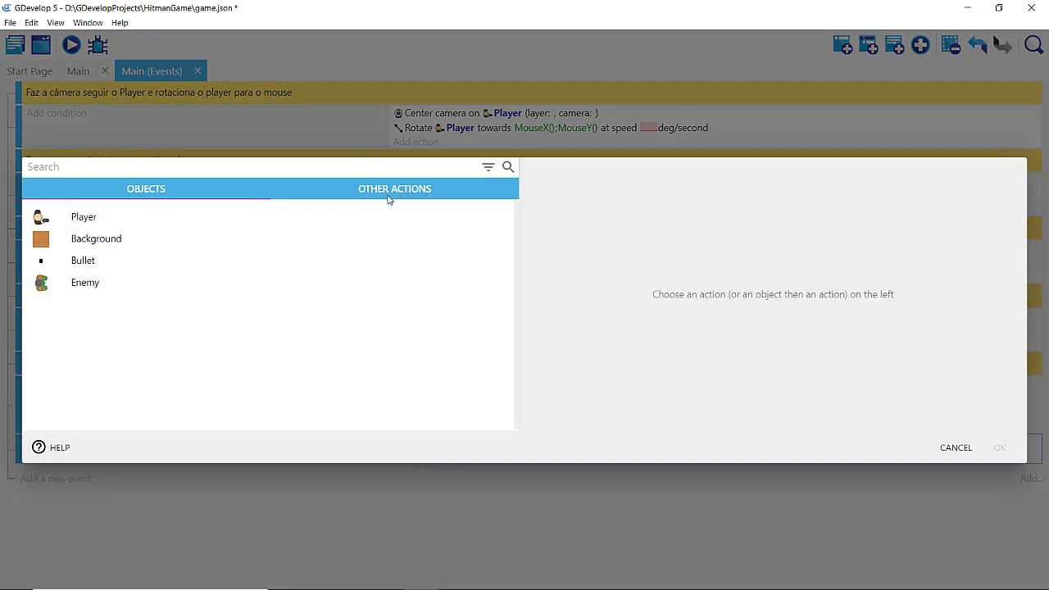
pyautogui.click(389, 193)
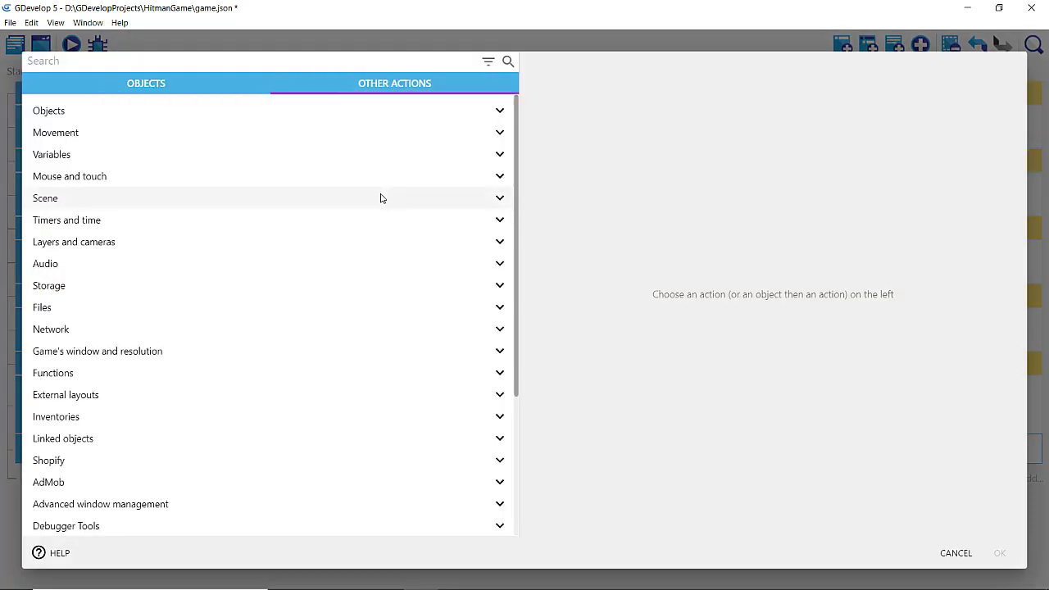
pyautogui.click(56, 160)
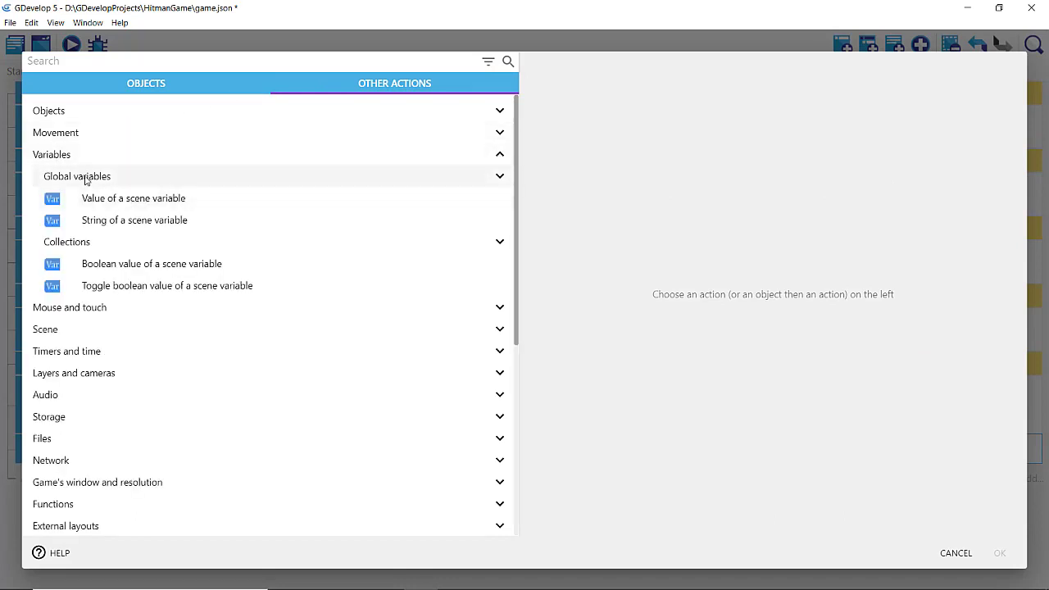
pyautogui.click(89, 178)
pyautogui.click(122, 219)
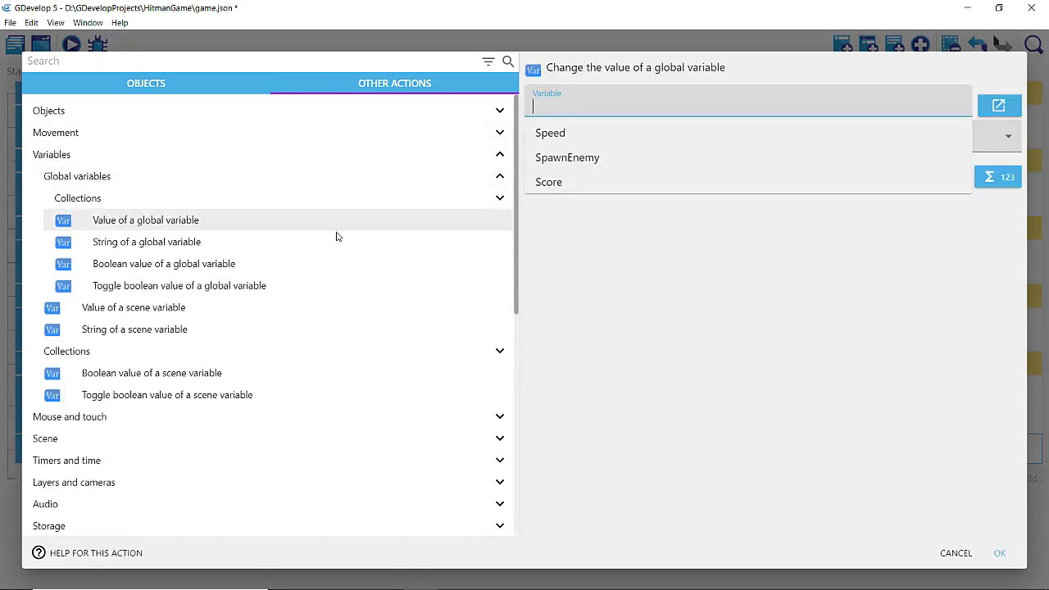
pyautogui.click(564, 159)
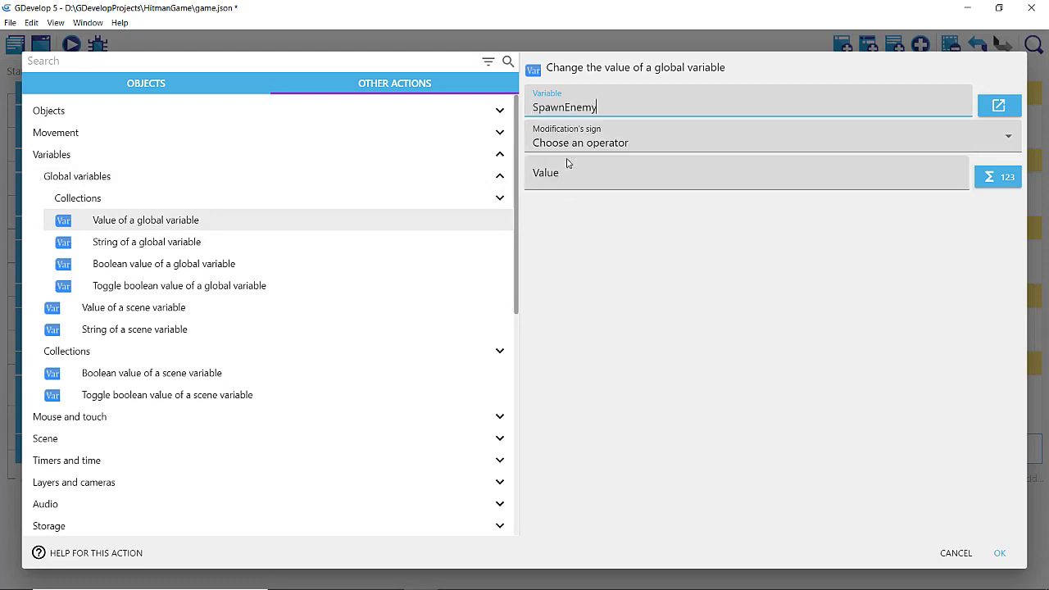
pyautogui.click(576, 145)
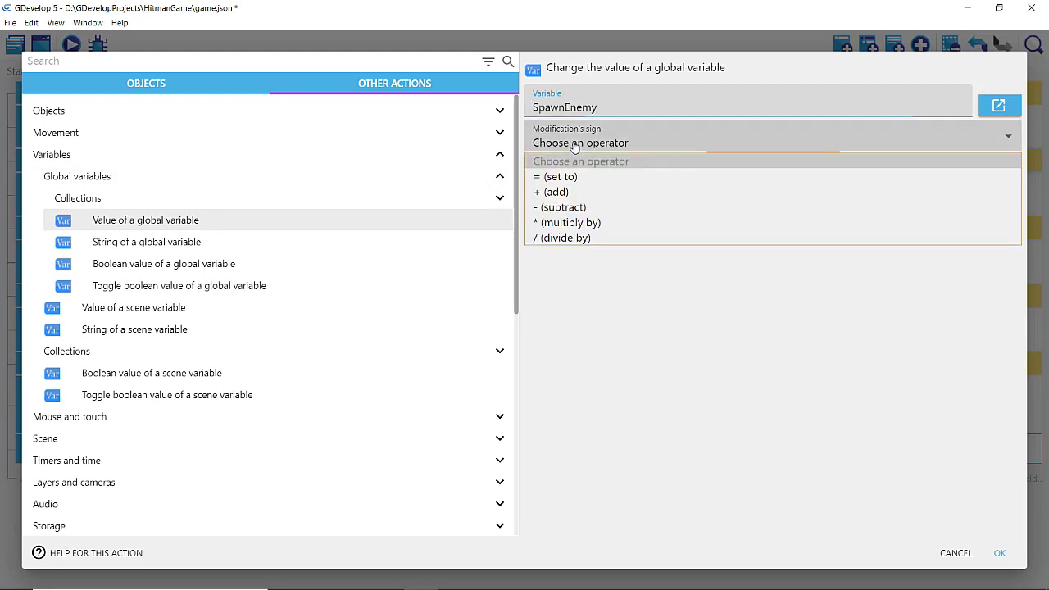
pyautogui.click(546, 210)
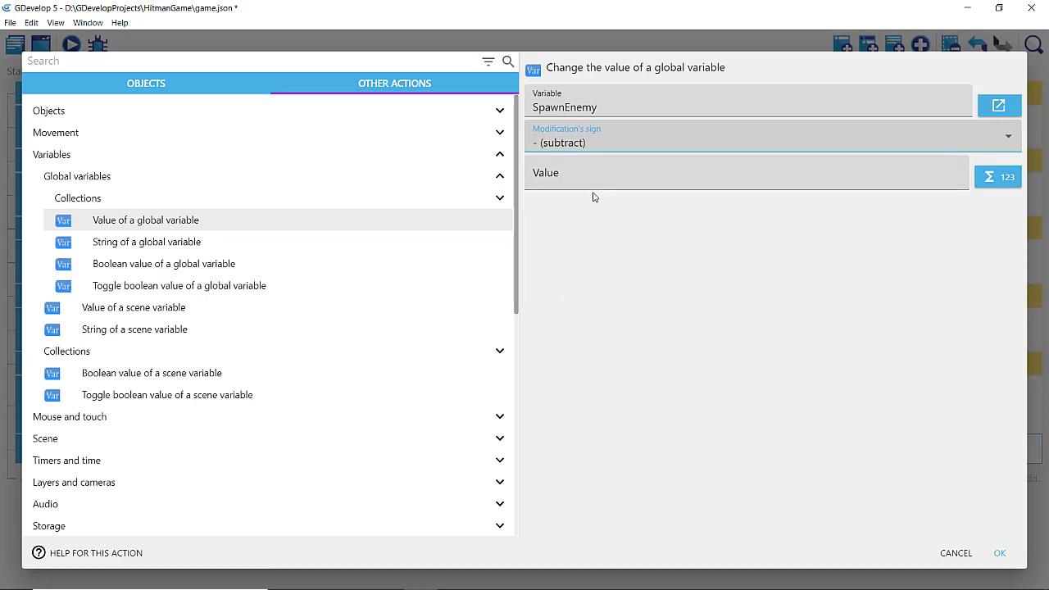
pyautogui.click(576, 172)
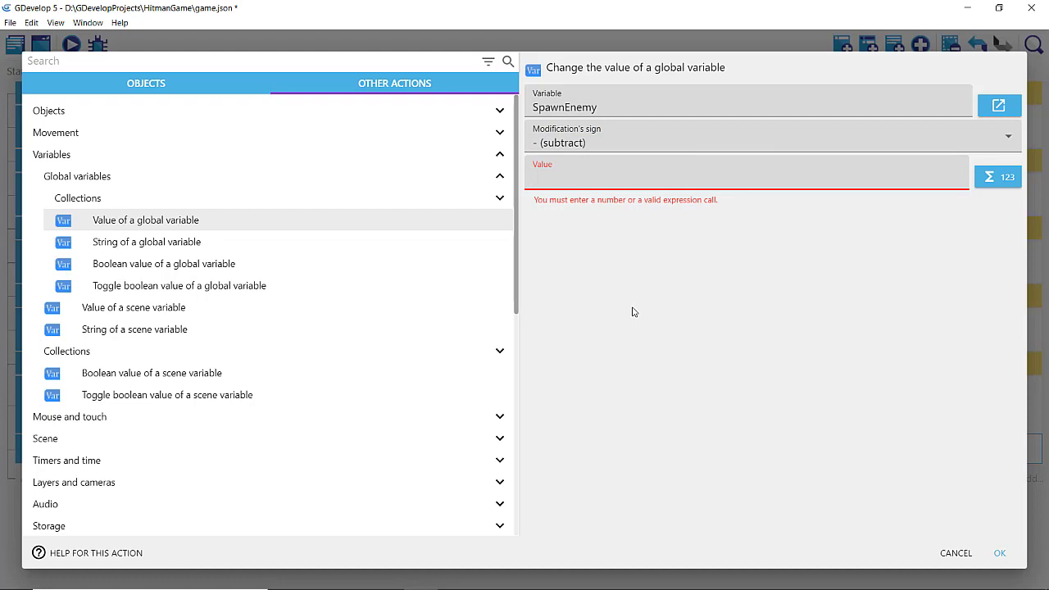
pyautogui.write('0.5')
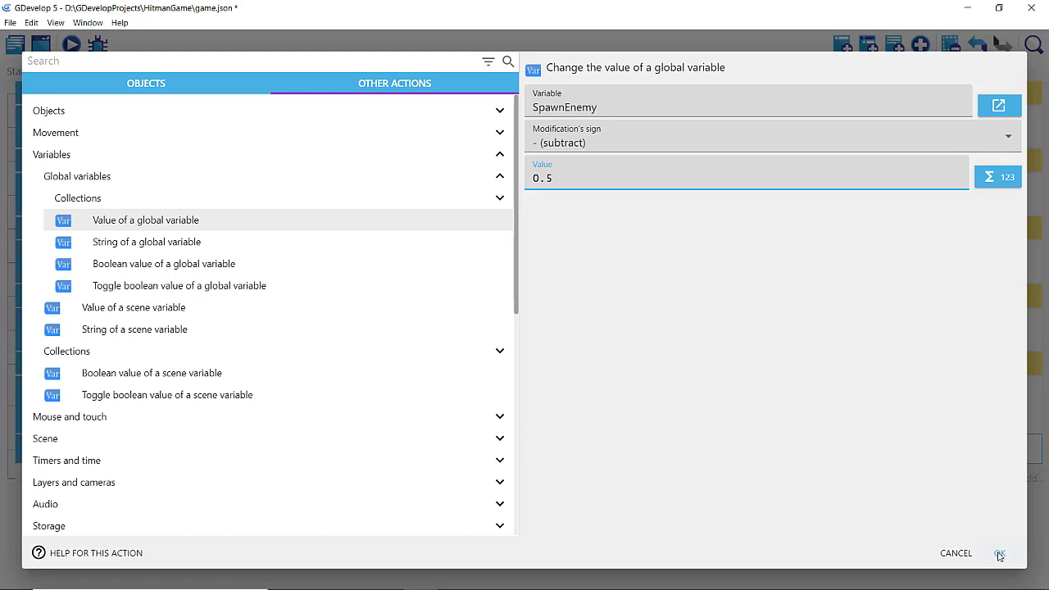
pyautogui.click(1000, 554)
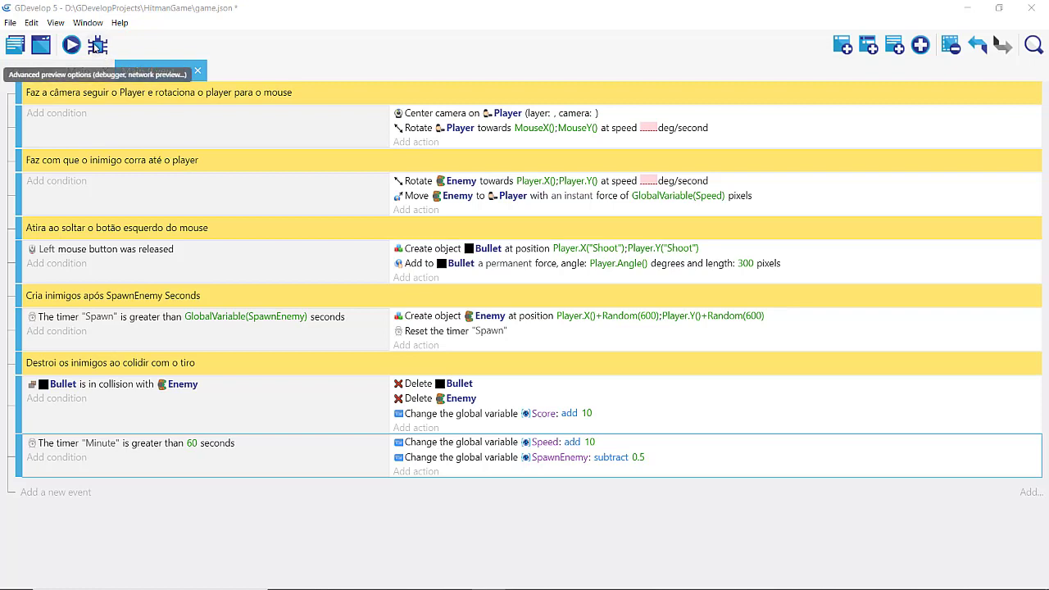
pyautogui.click(96, 46)
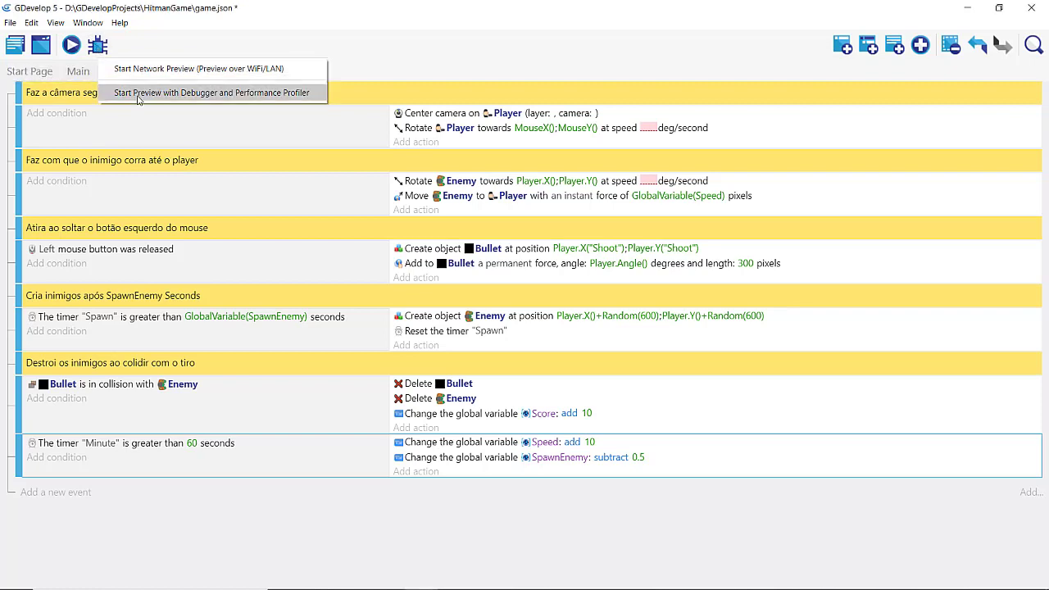
pyautogui.click(181, 95)
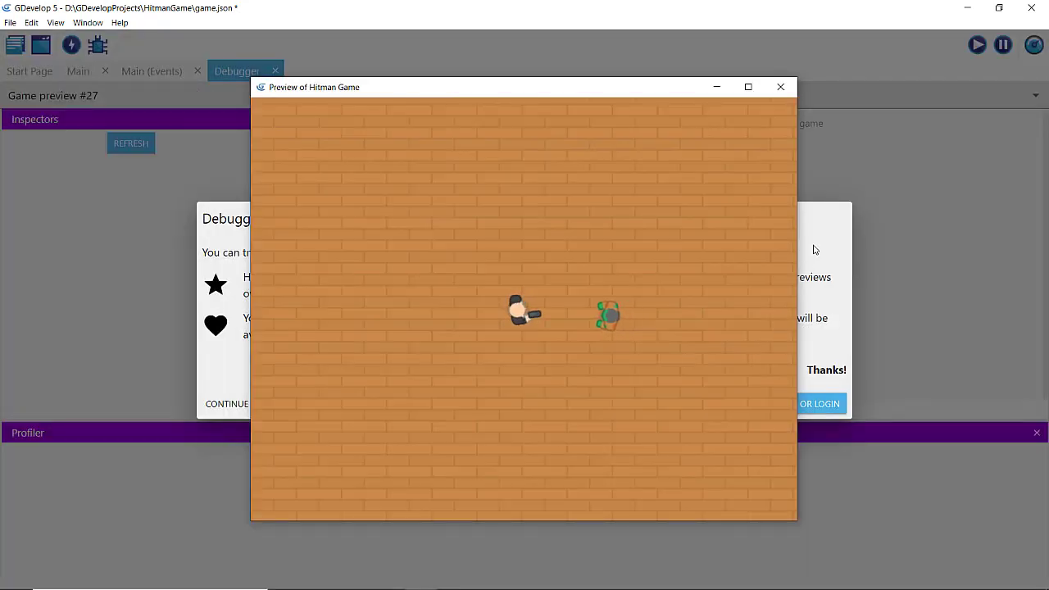
pyautogui.click(815, 248)
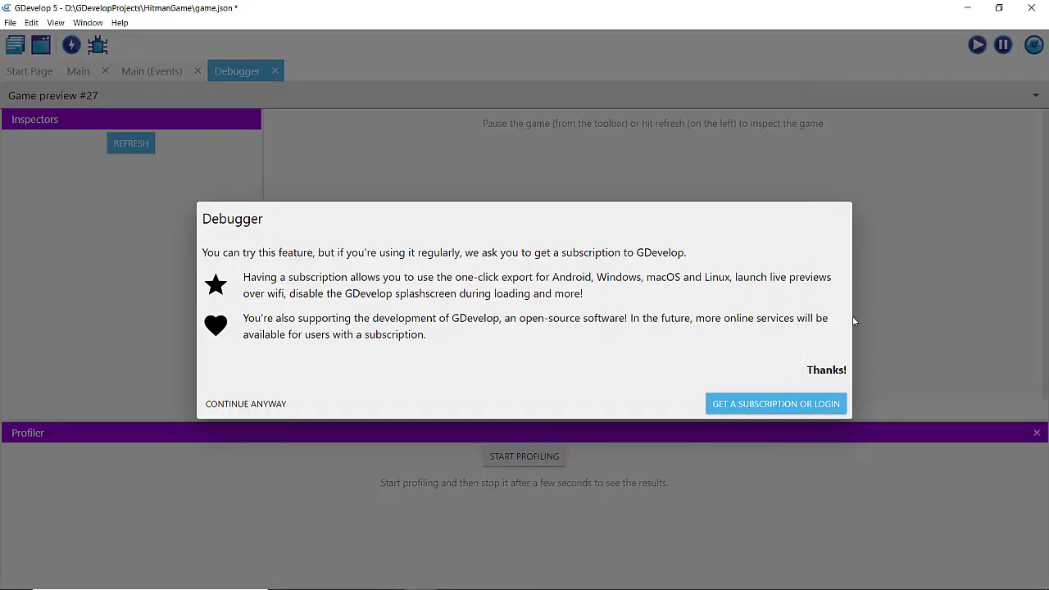
pyautogui.click(752, 403)
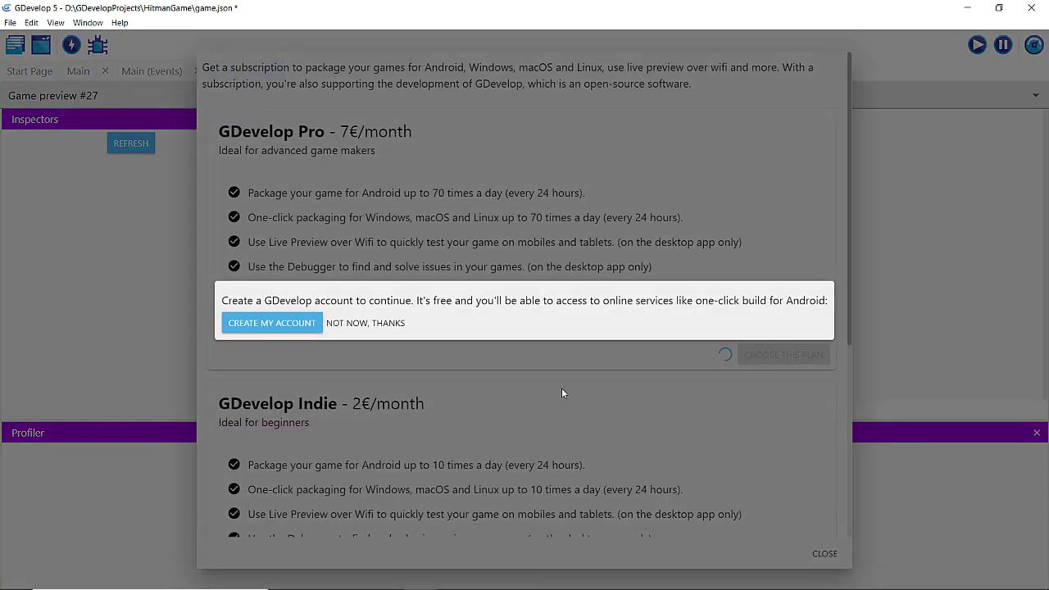
pyautogui.click(376, 323)
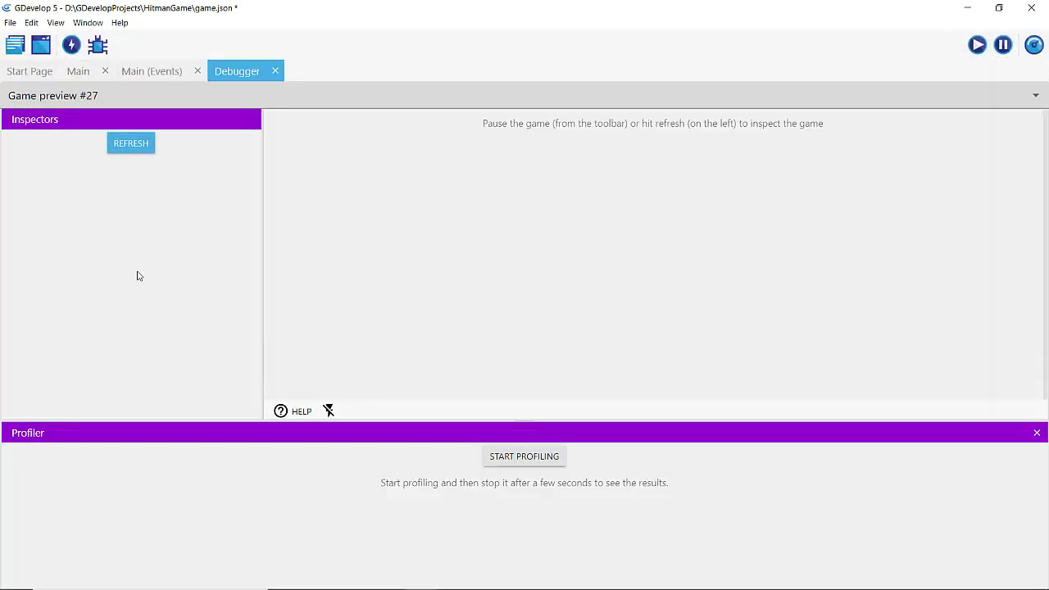
pyautogui.click(139, 144)
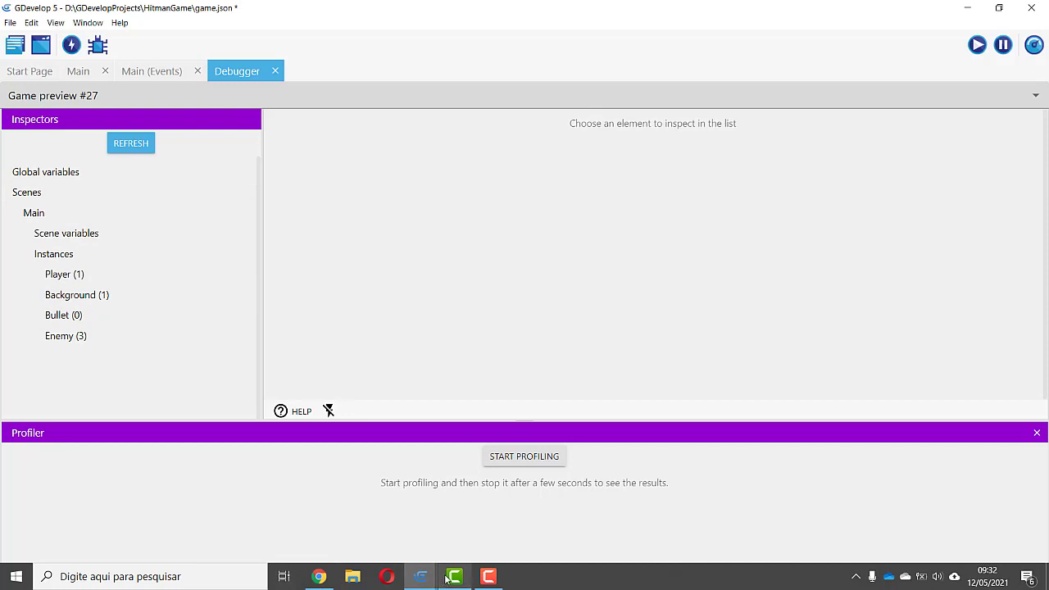
pyautogui.click(420, 578)
pyautogui.click(459, 520)
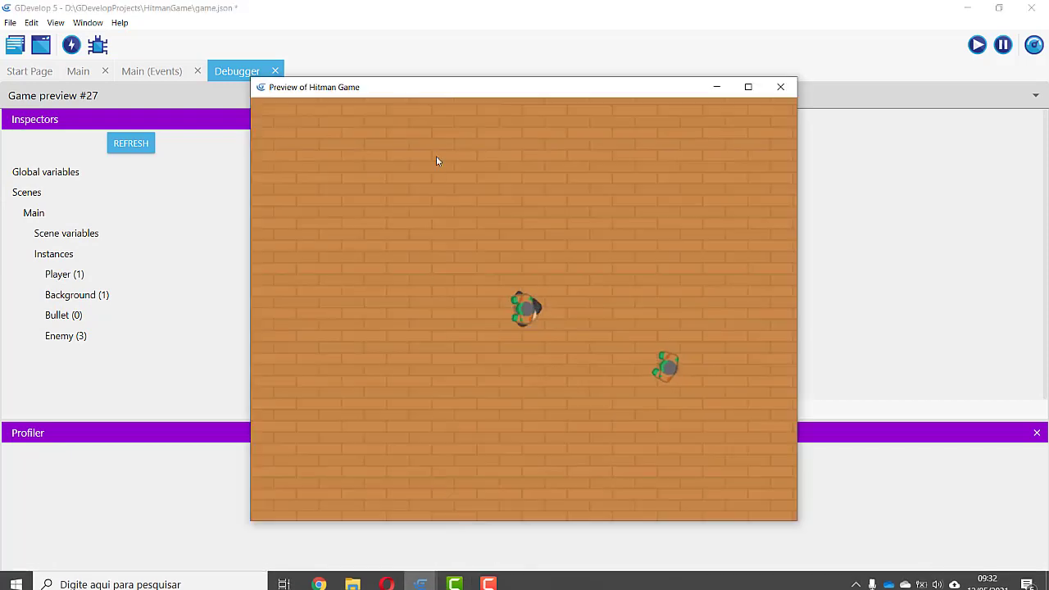
pyautogui.moveTo(421, 91); pyautogui.dragTo(524, 79)
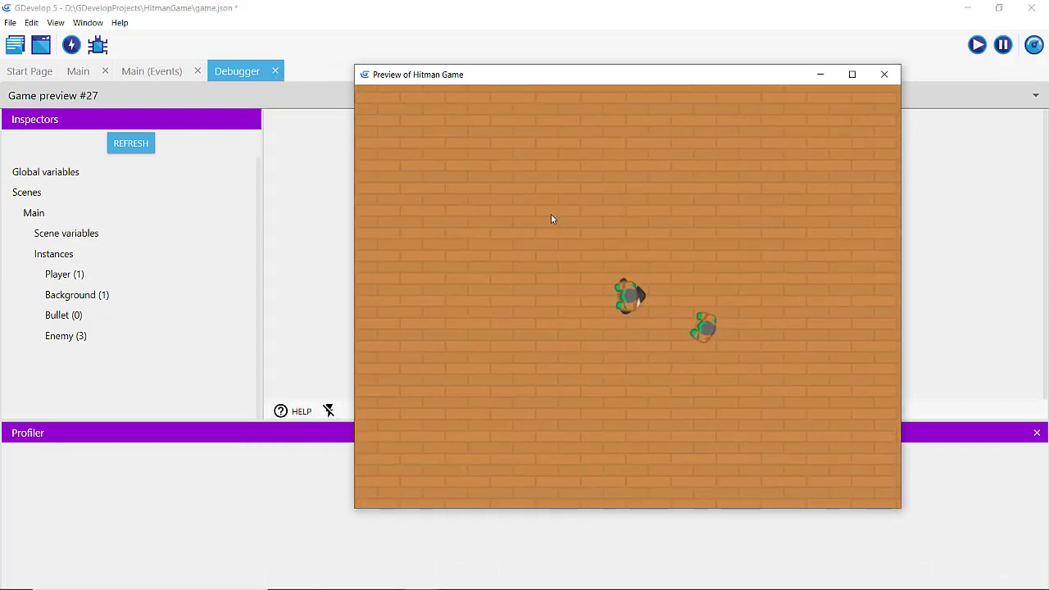
pyautogui.click(618, 247)
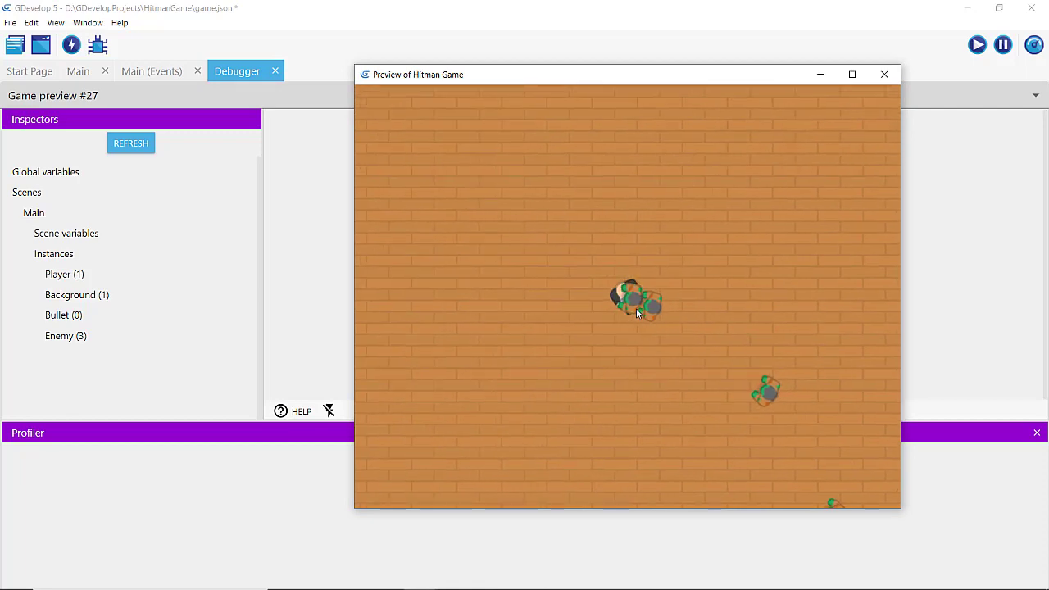
pyautogui.press('Left')
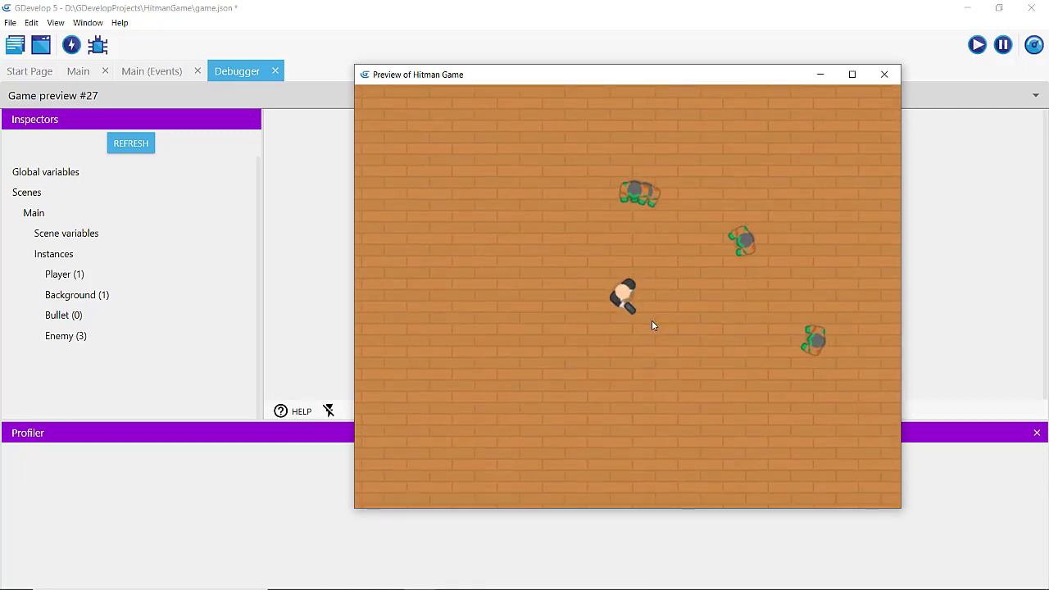
pyautogui.press('Down')
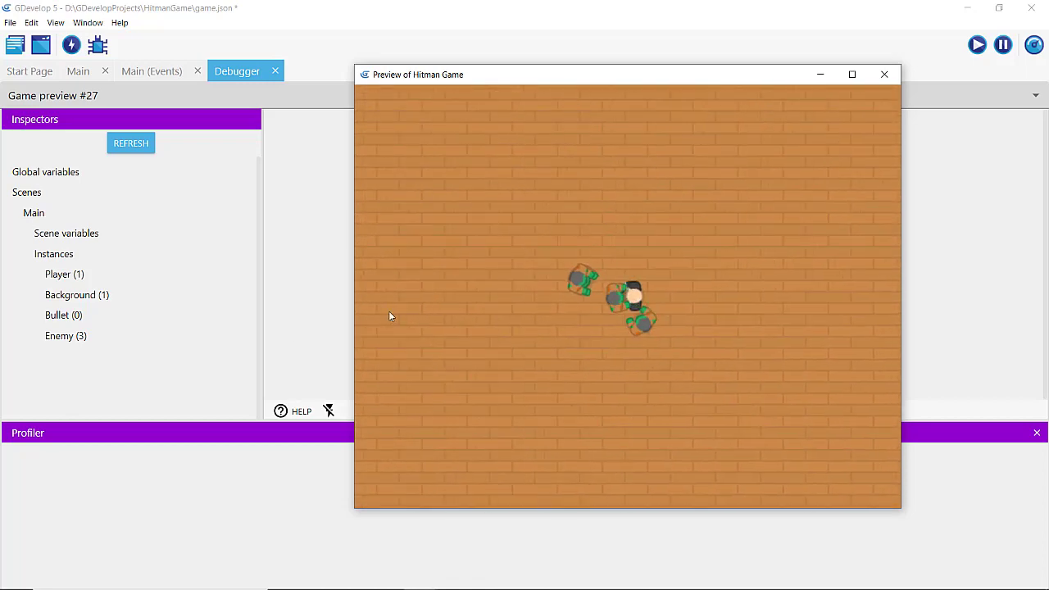
# Inspect the running game's Main scene data and global variables in the Debugger
pyautogui.click(40, 174)
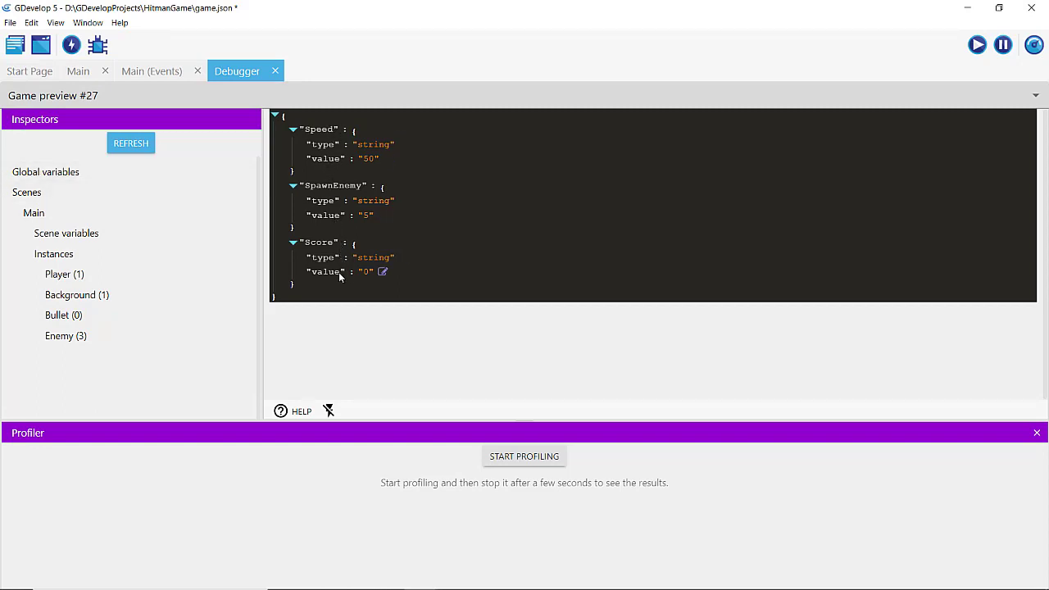
pyautogui.click(139, 144)
pyautogui.click(132, 144)
pyautogui.click(34, 215)
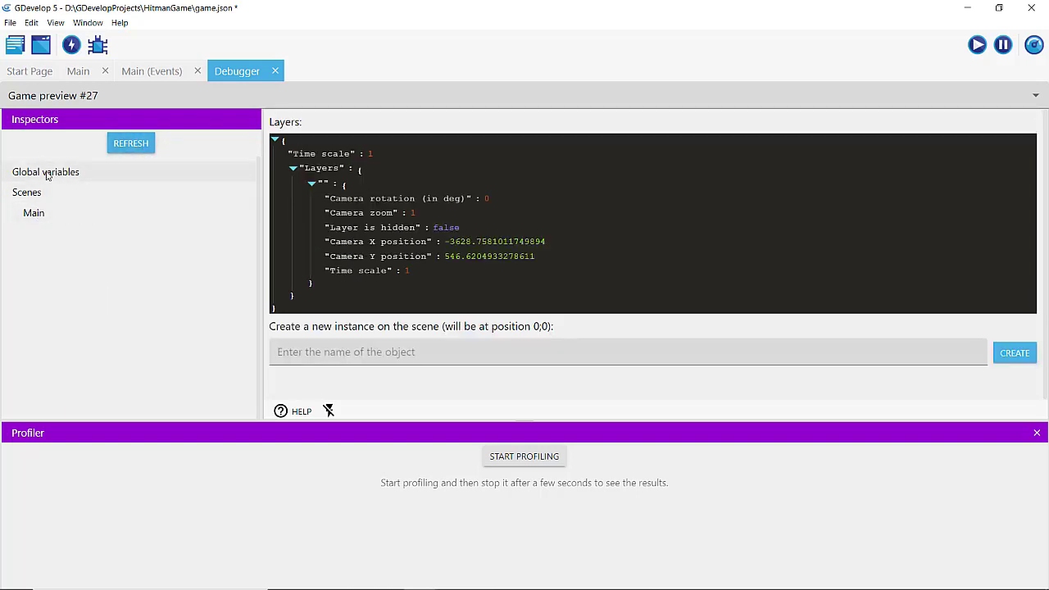
pyautogui.click(46, 173)
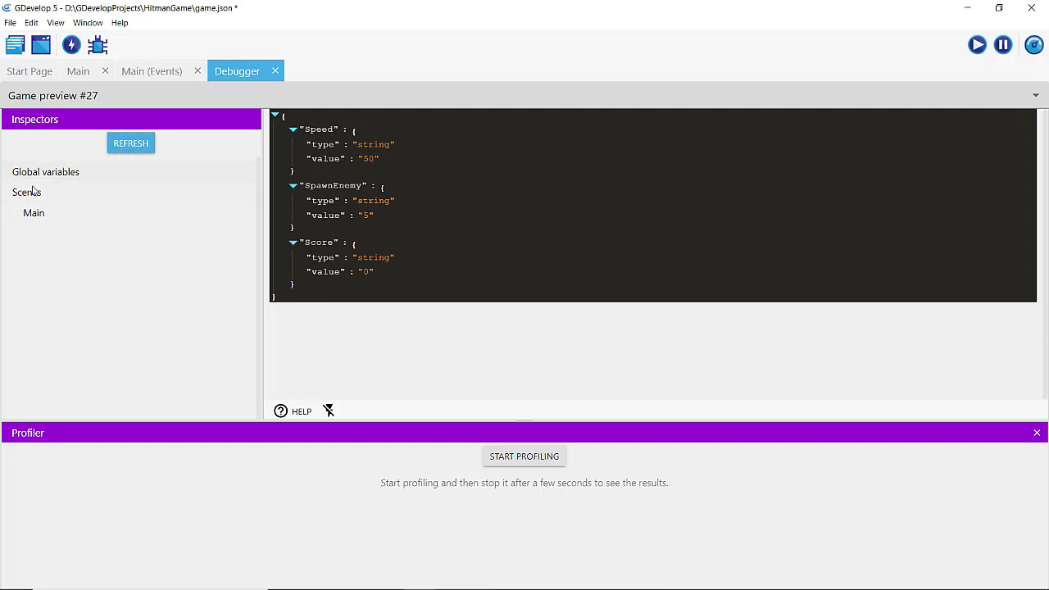
pyautogui.click(26, 195)
pyautogui.click(26, 195)
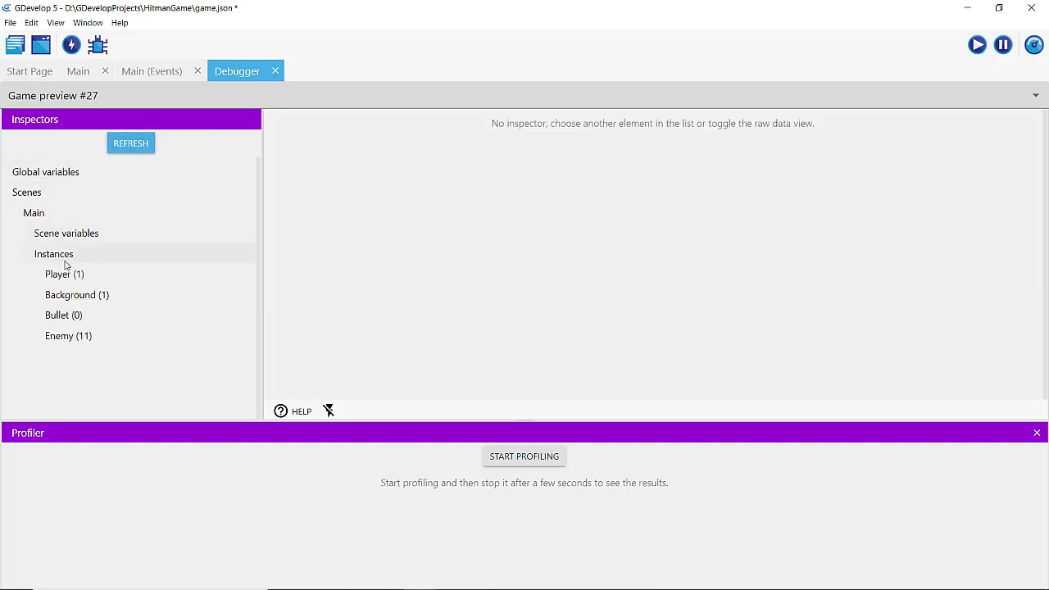
pyautogui.click(80, 234)
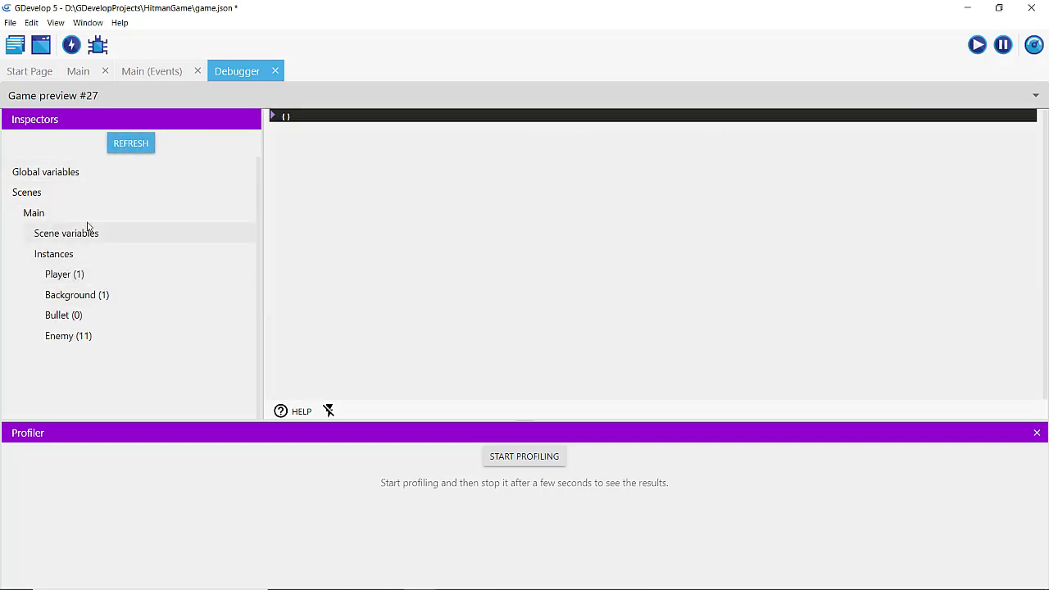
pyautogui.click(49, 176)
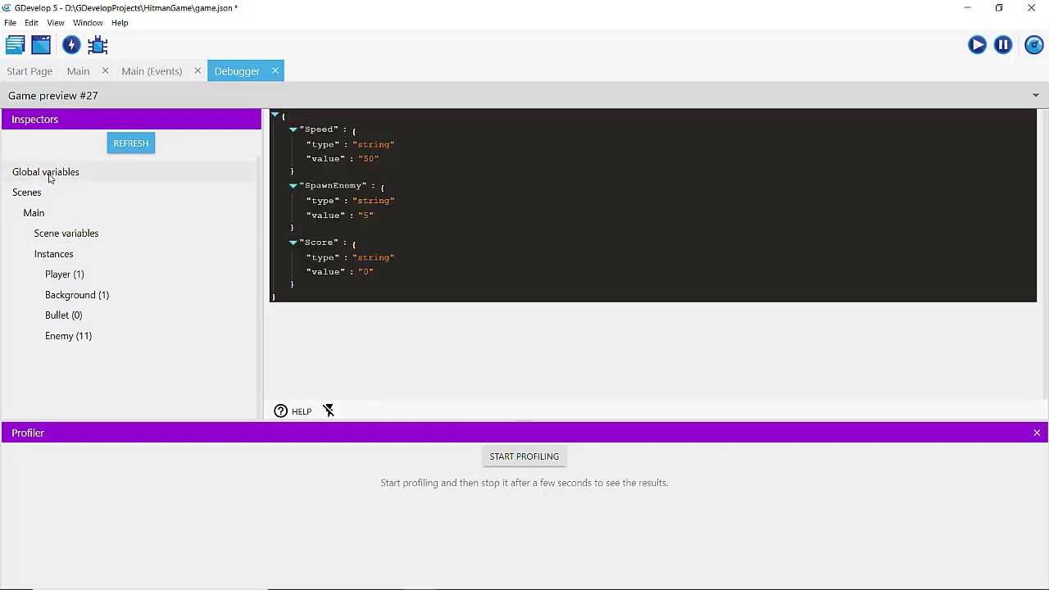
# Refresh the global variables repeatedly to watch Speed and SpawnEnemy change
pyautogui.click(118, 145)
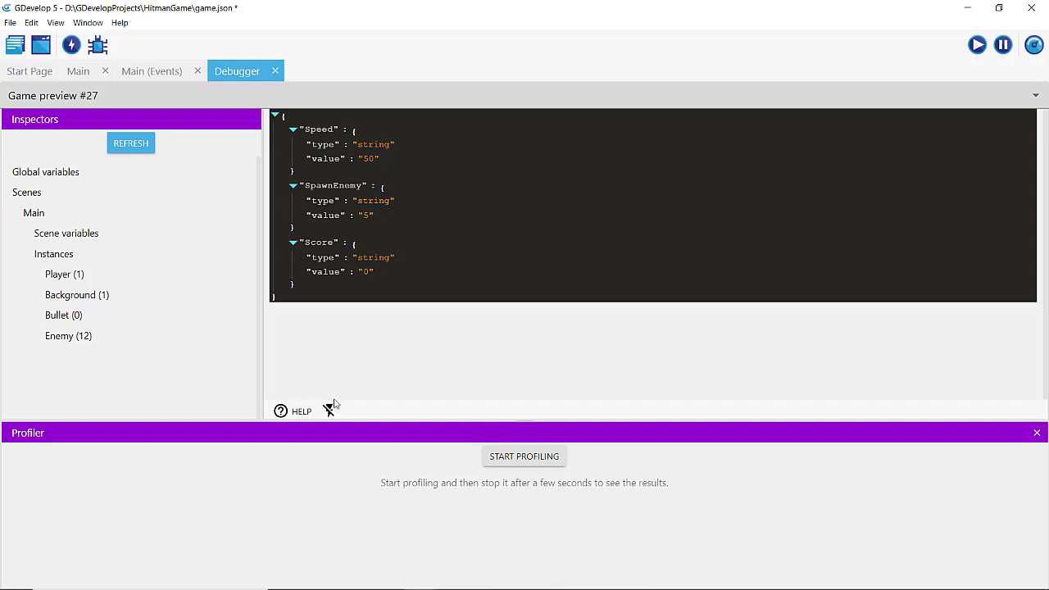
pyautogui.click(130, 147)
pyautogui.click(128, 149)
pyautogui.click(127, 148)
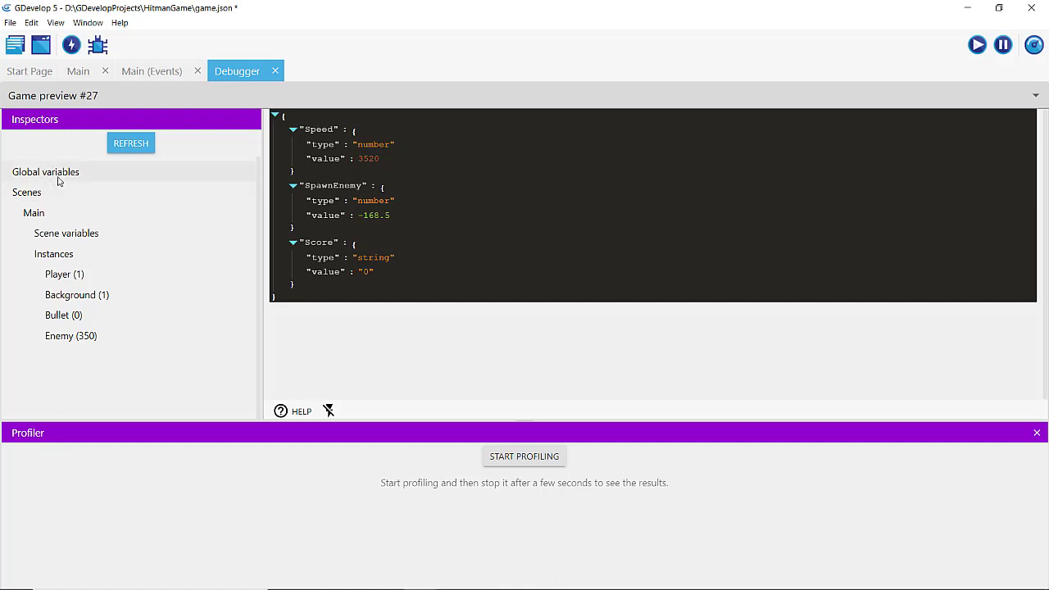
pyautogui.click(131, 144)
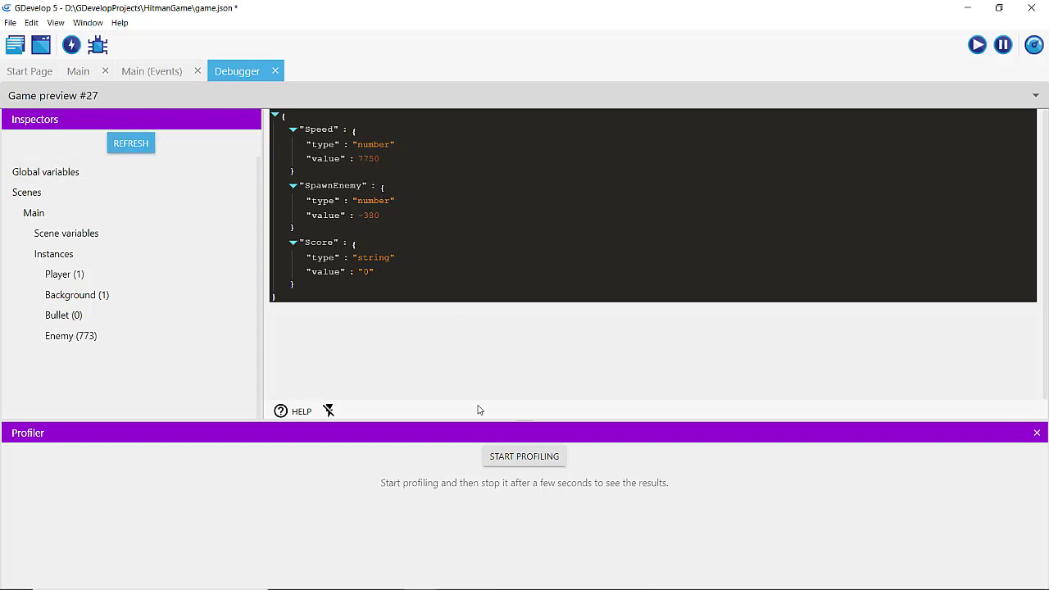
# Bring the Hitman Game preview forward and close it
pyautogui.moveTo(425, 574)
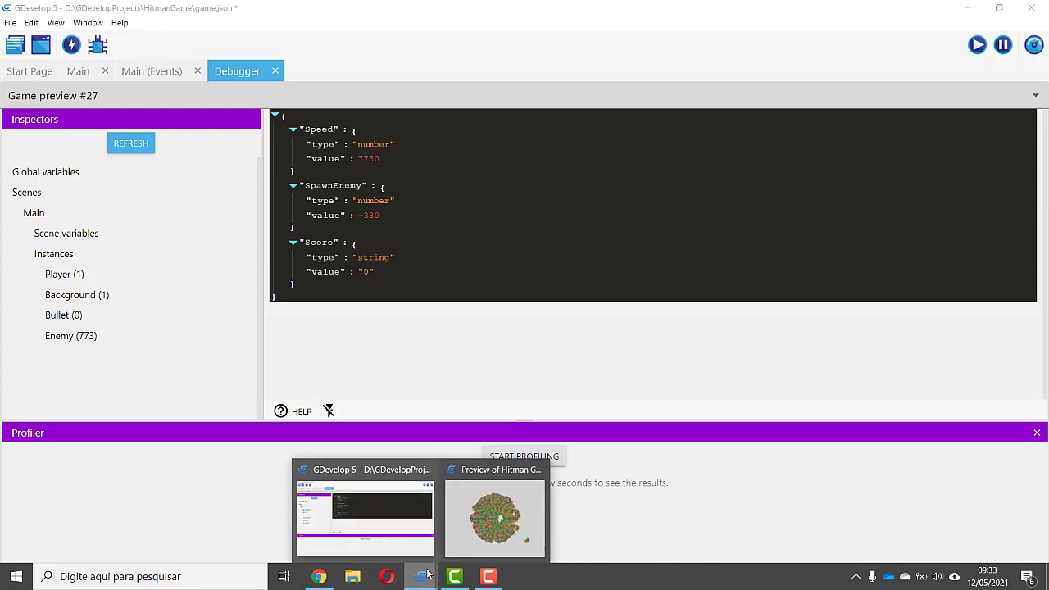
pyautogui.click(471, 500)
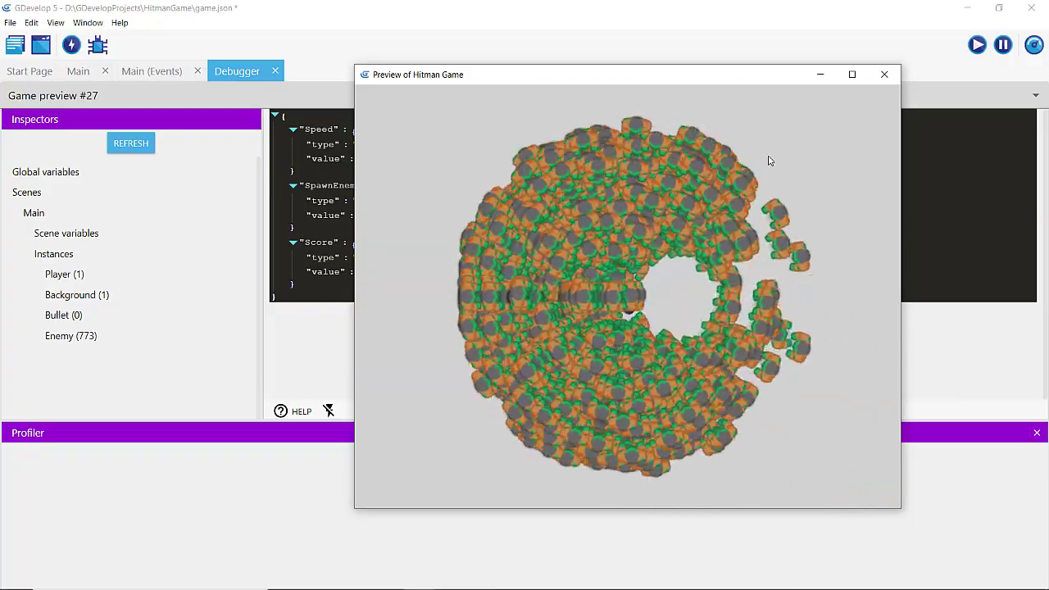
pyautogui.click(884, 77)
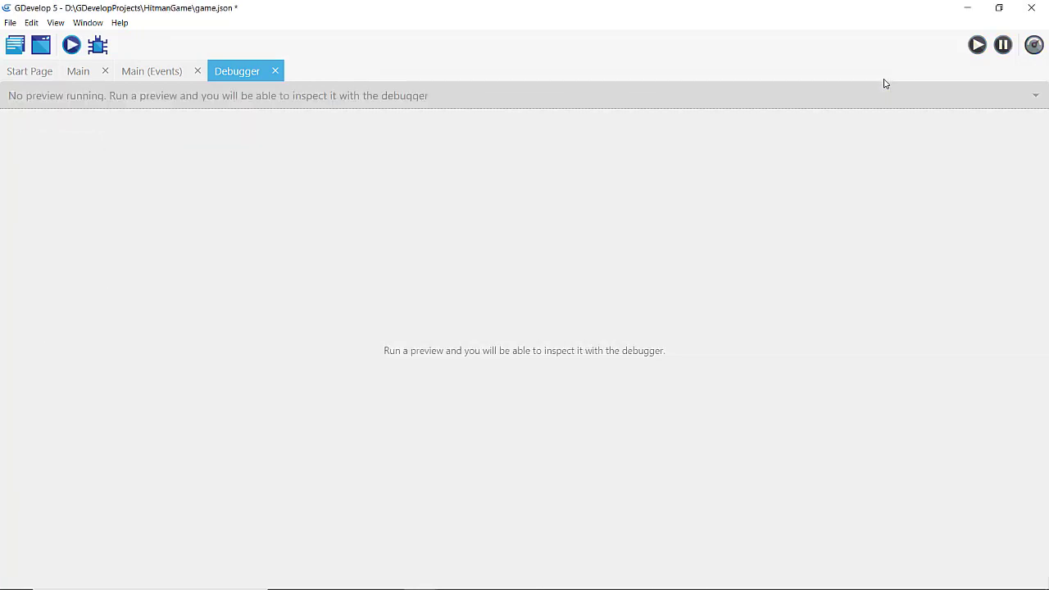
# In Main (Events), add an action to the Minute event that resets the scene timer "Minute"
pyautogui.click(154, 75)
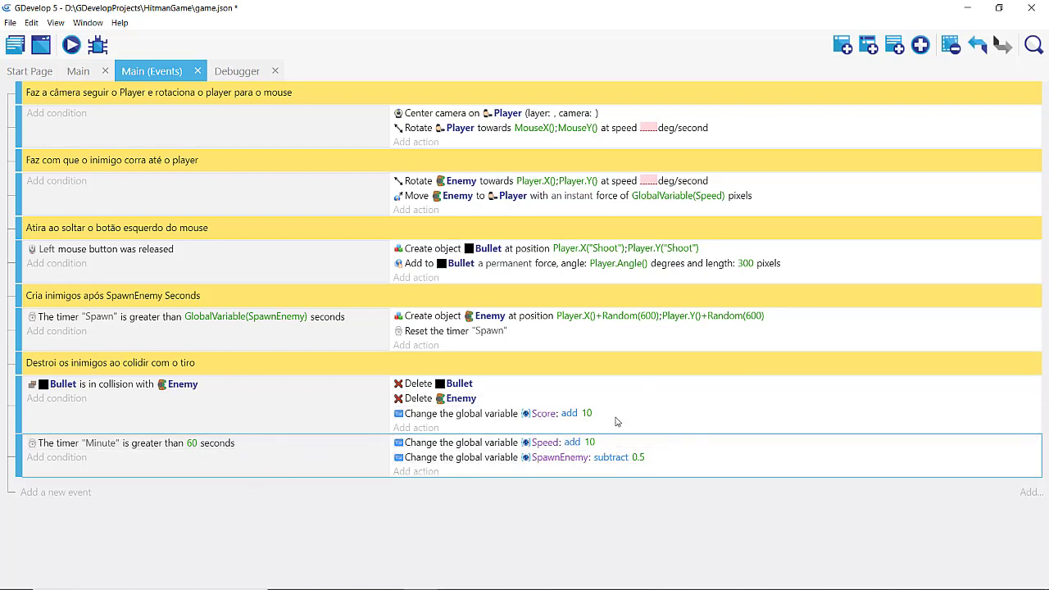
pyautogui.click(415, 473)
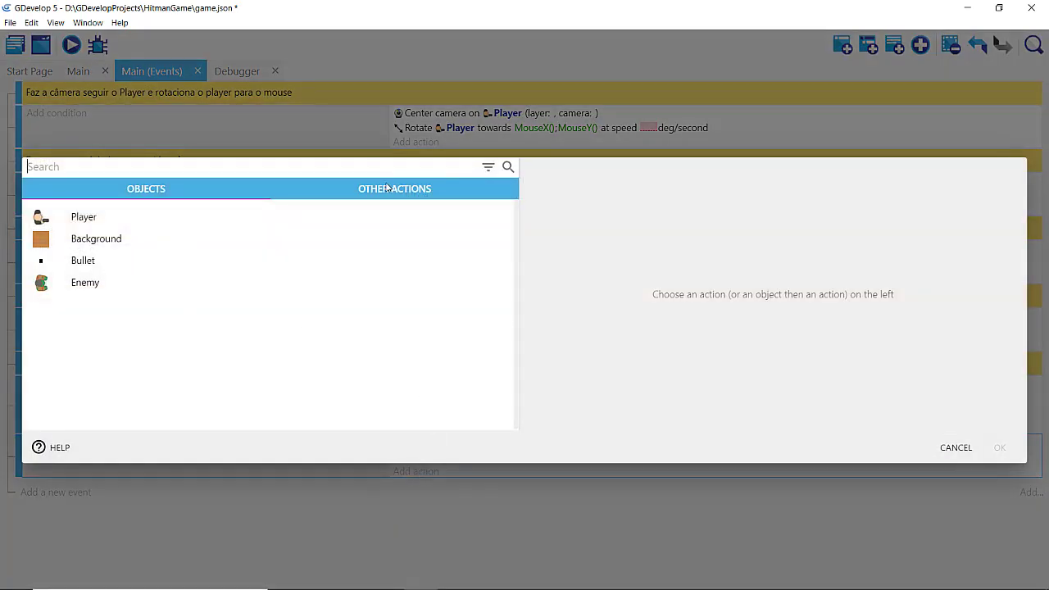
pyautogui.click(387, 188)
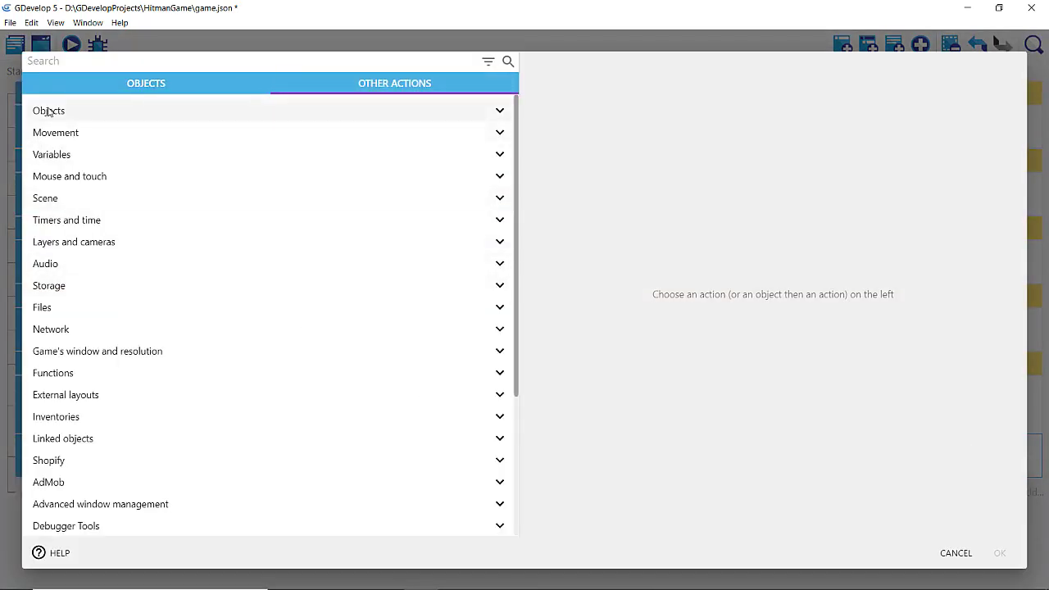
pyautogui.click(51, 221)
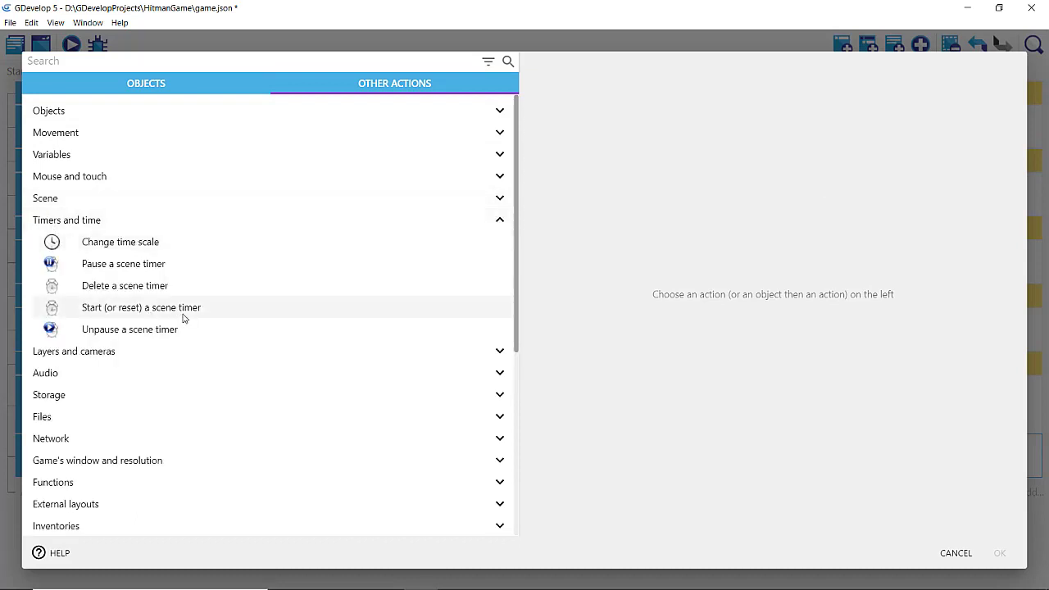
pyautogui.click(102, 307)
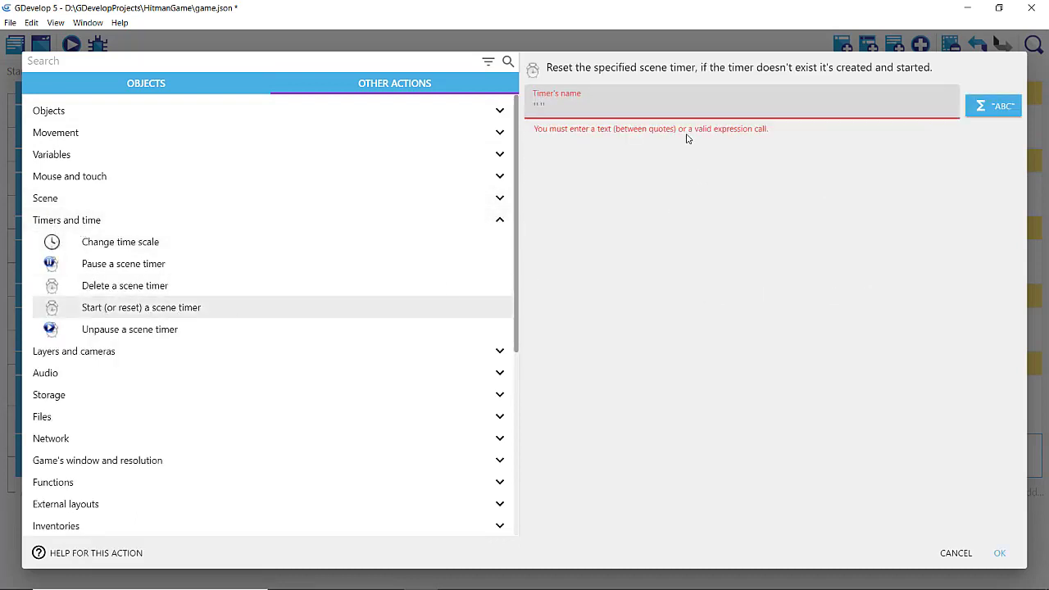
pyautogui.write('"')
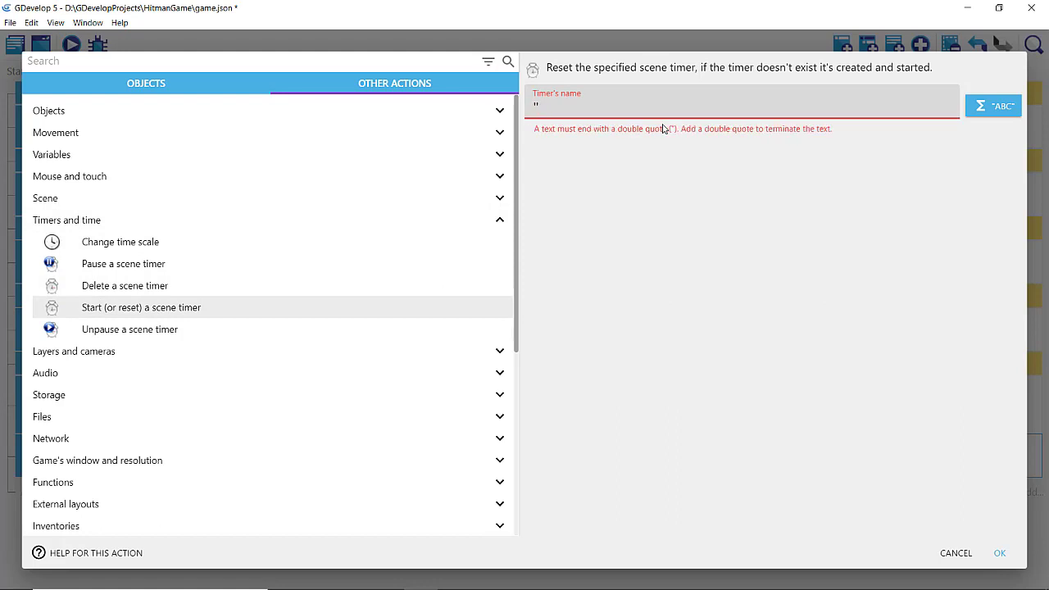
pyautogui.write('Minute"')
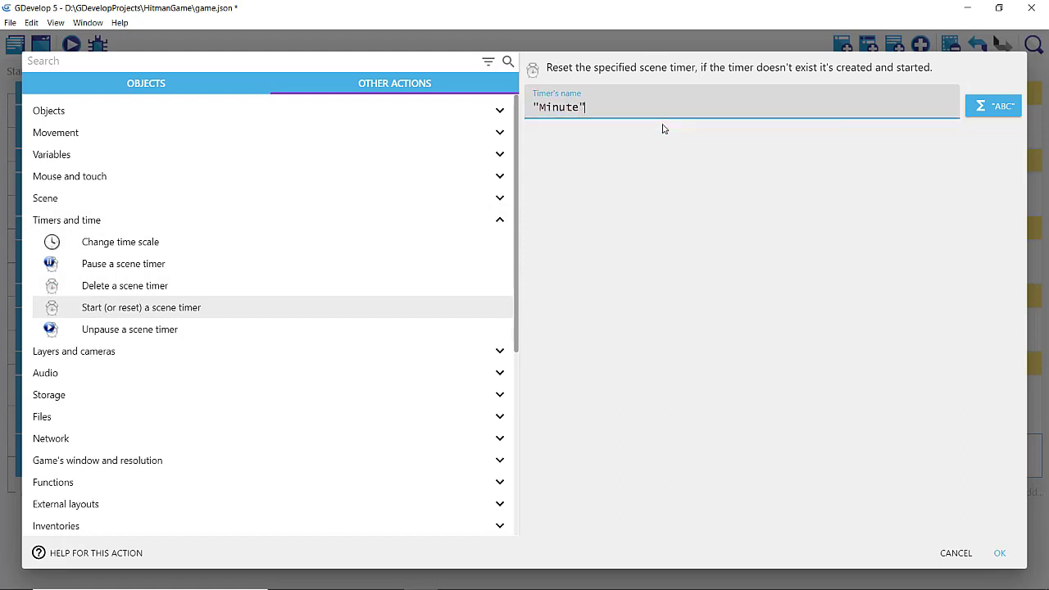
pyautogui.click(1002, 557)
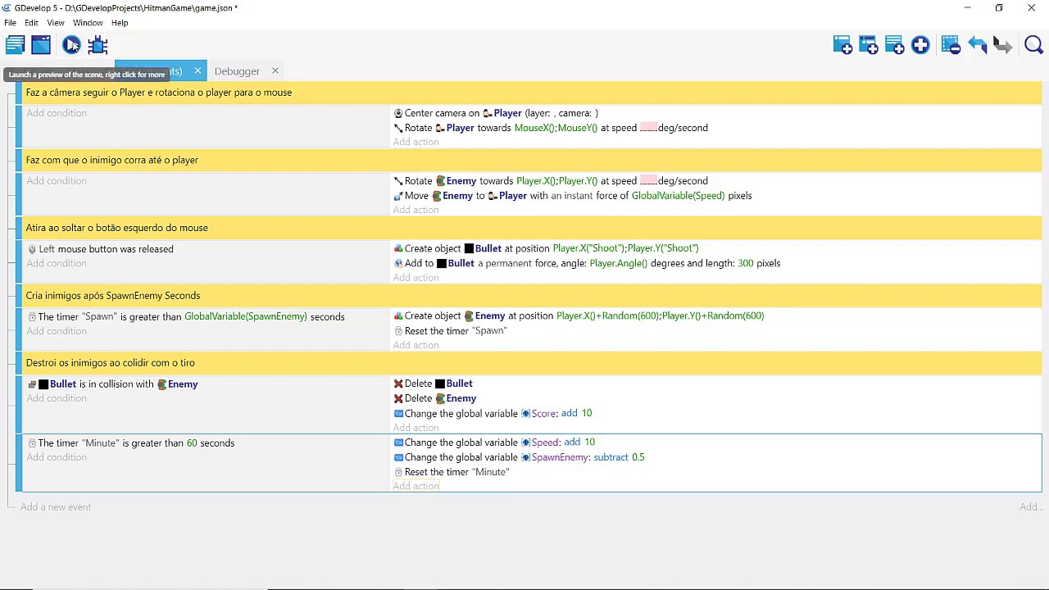
# Launch a preview with debugger and profiler and shoot three enemies
pyautogui.click(97, 46)
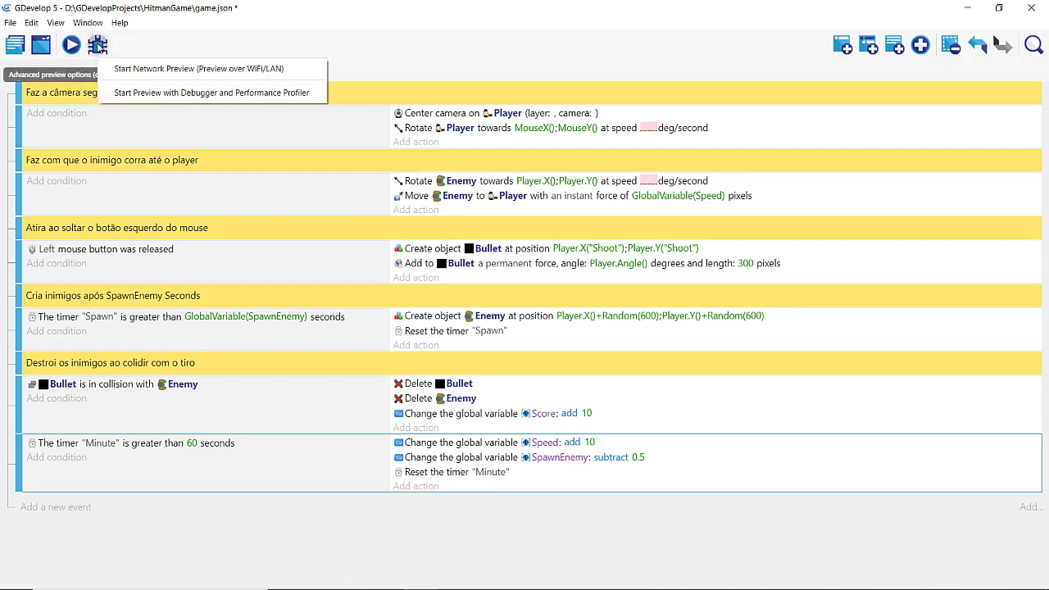
pyautogui.click(128, 92)
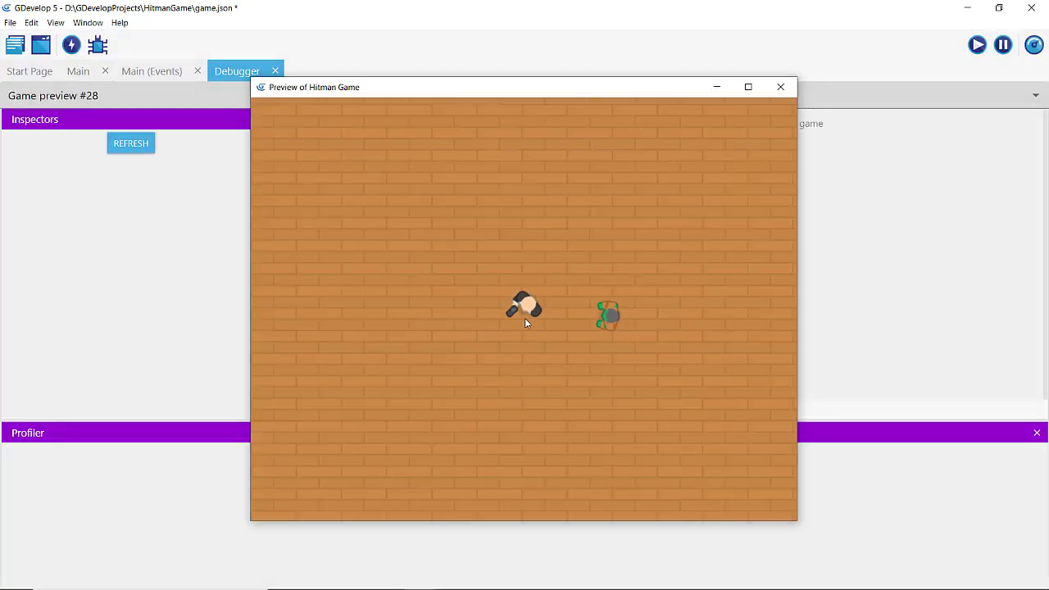
pyautogui.click(559, 311)
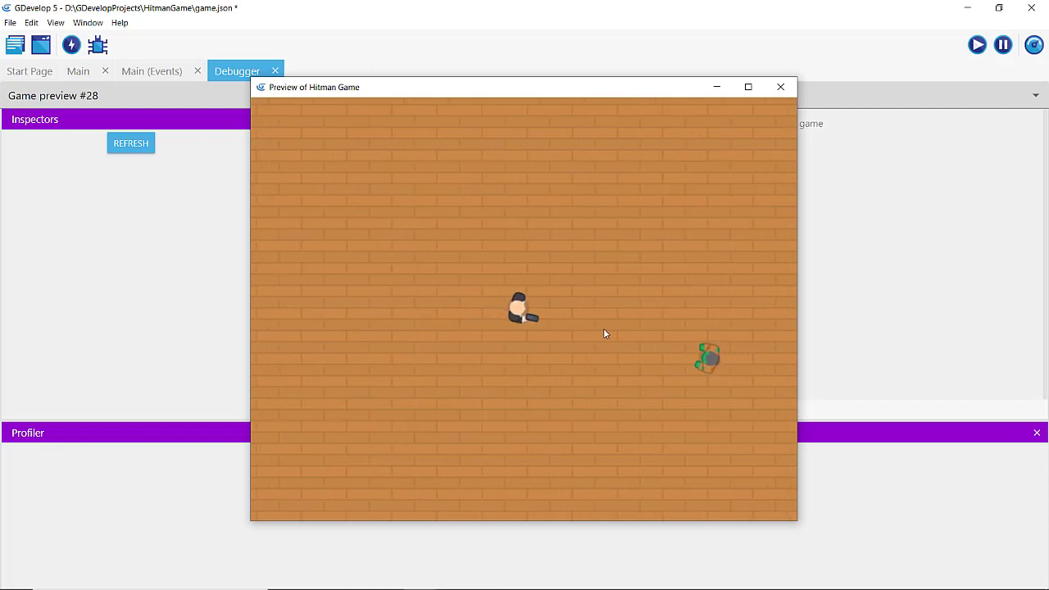
pyautogui.click(631, 337)
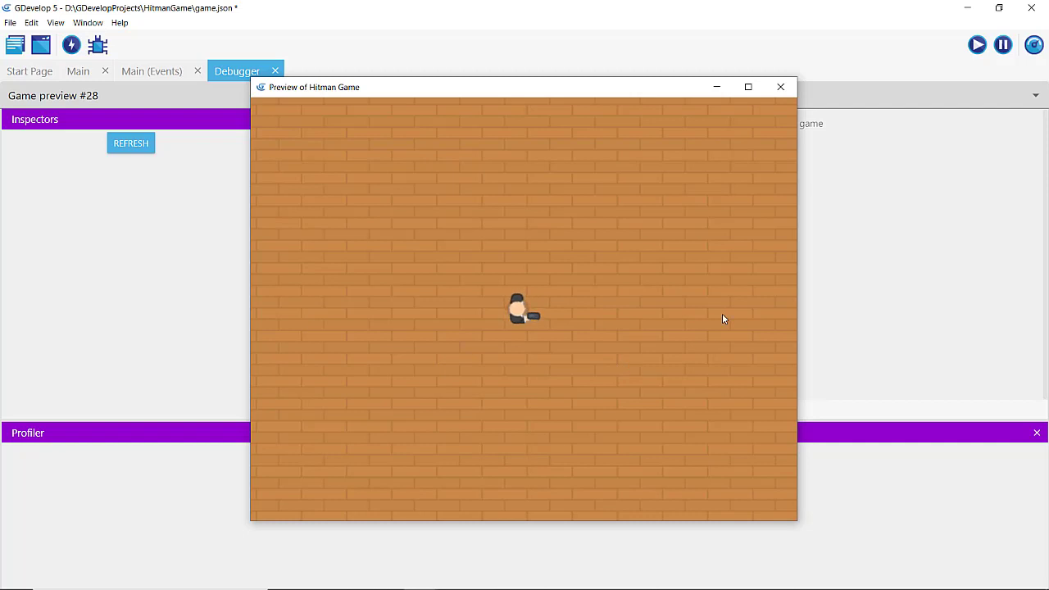
pyautogui.click(537, 400)
# Refresh the debugger's global variables to check Score, then shoot another enemy
pyautogui.click(132, 141)
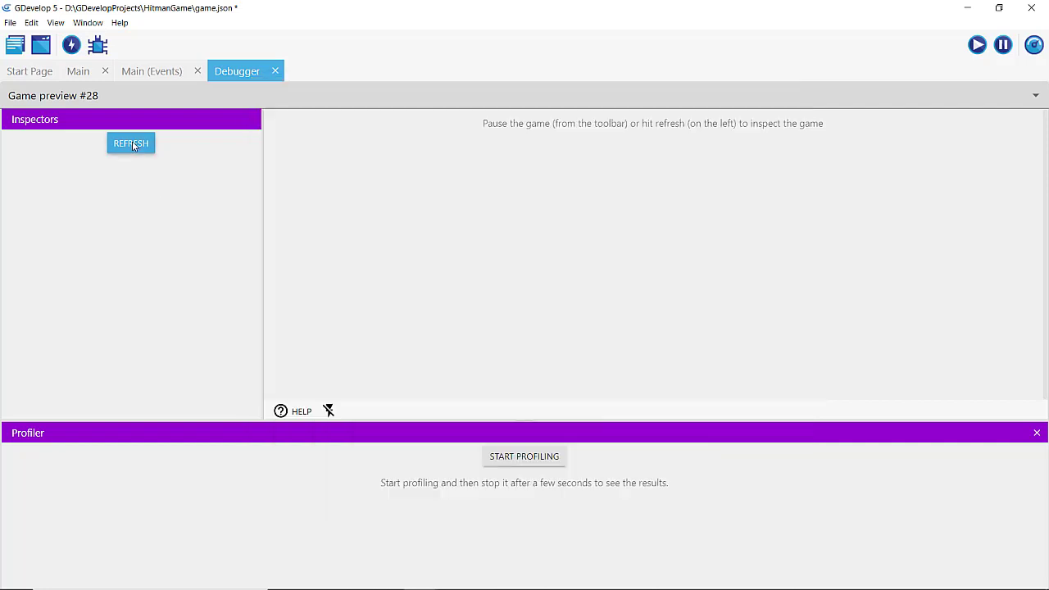
pyautogui.click(45, 174)
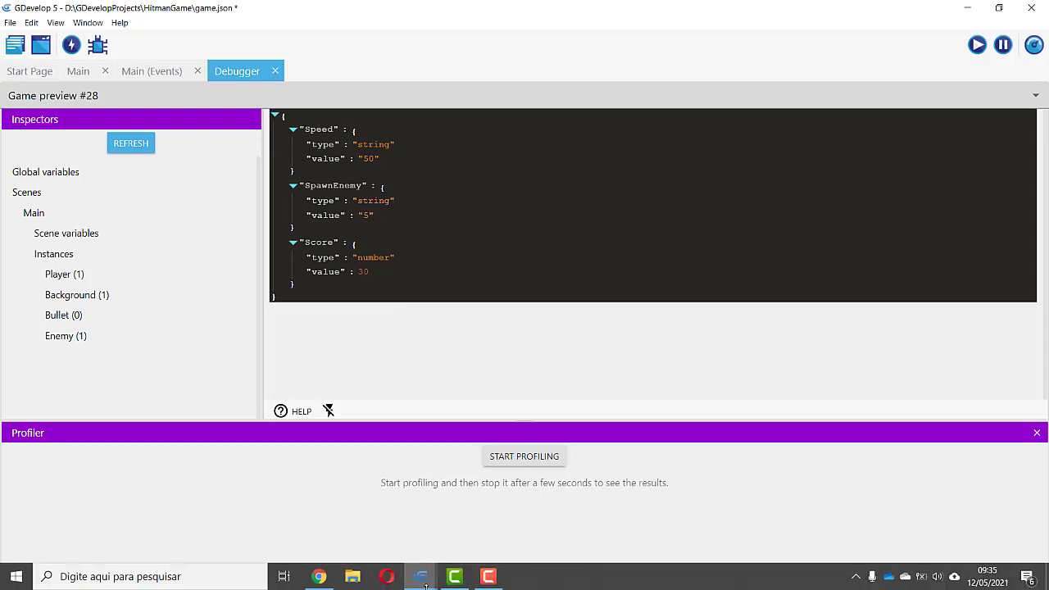
pyautogui.moveTo(425, 583)
pyautogui.click(496, 533)
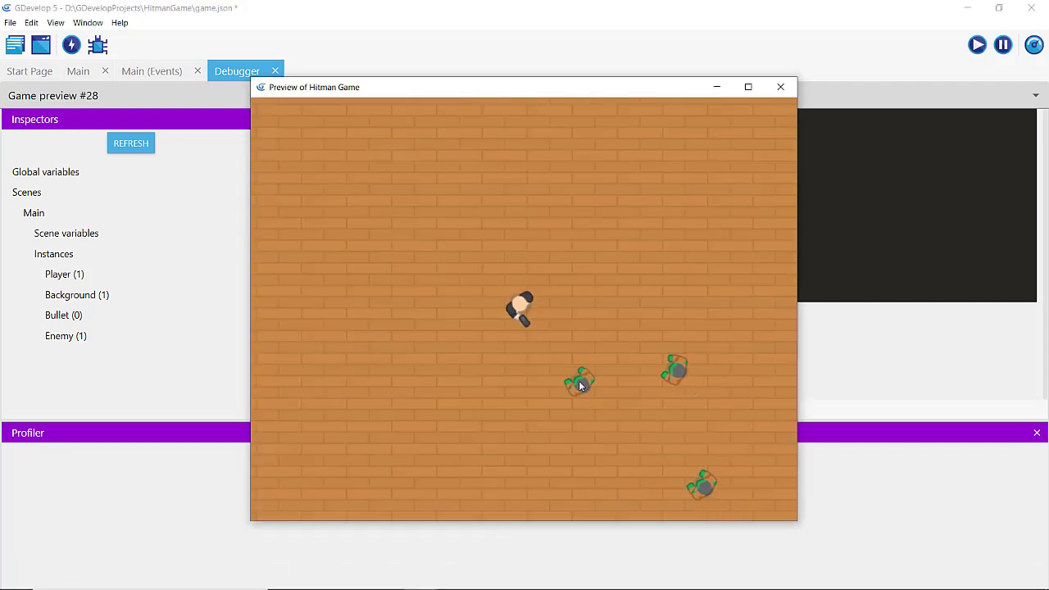
pyautogui.click(635, 364)
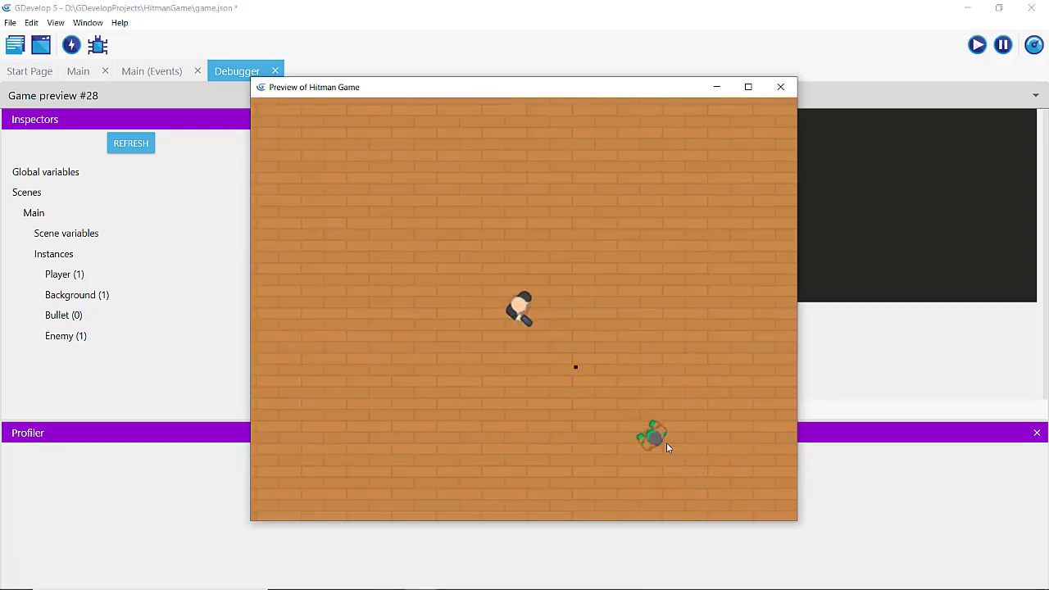
pyautogui.click(137, 145)
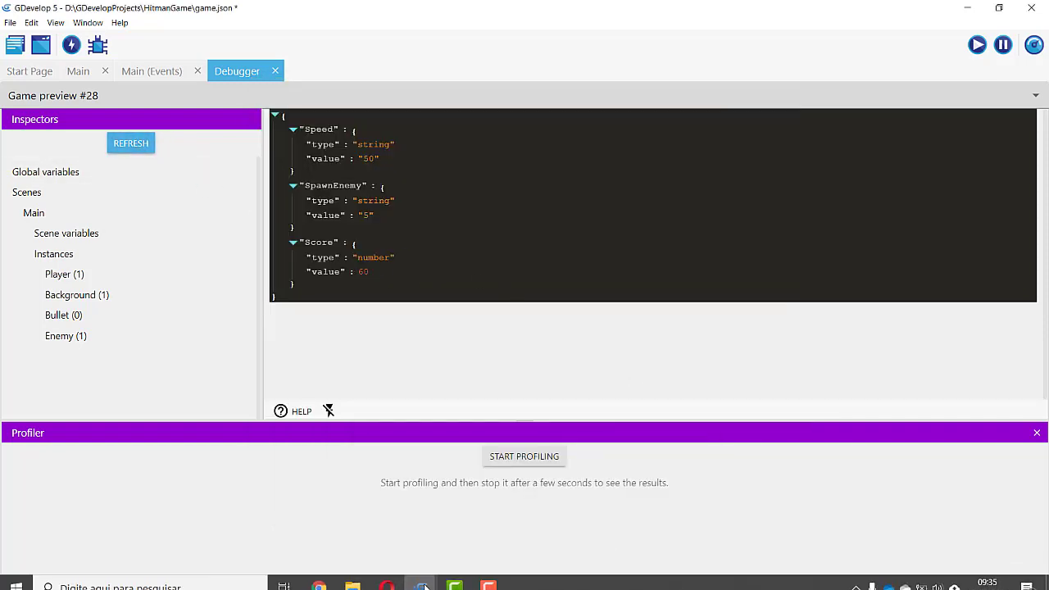
# Shoot four more enemies in the preview, then bring the debugger back to front
pyautogui.moveTo(420, 575)
pyautogui.click(486, 539)
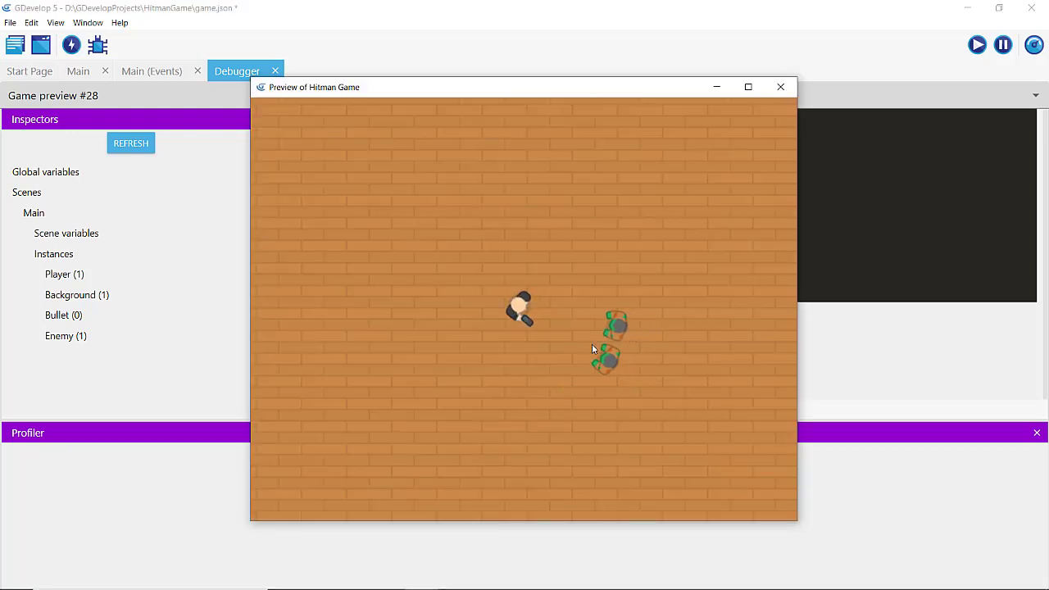
pyautogui.click(577, 337)
pyautogui.click(672, 349)
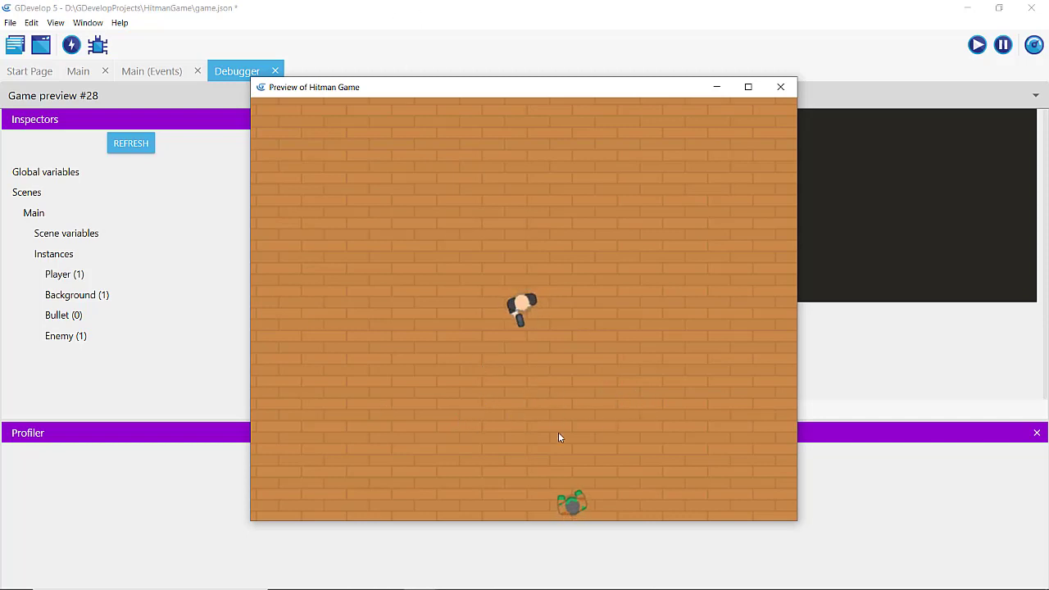
pyautogui.click(561, 436)
pyautogui.click(738, 439)
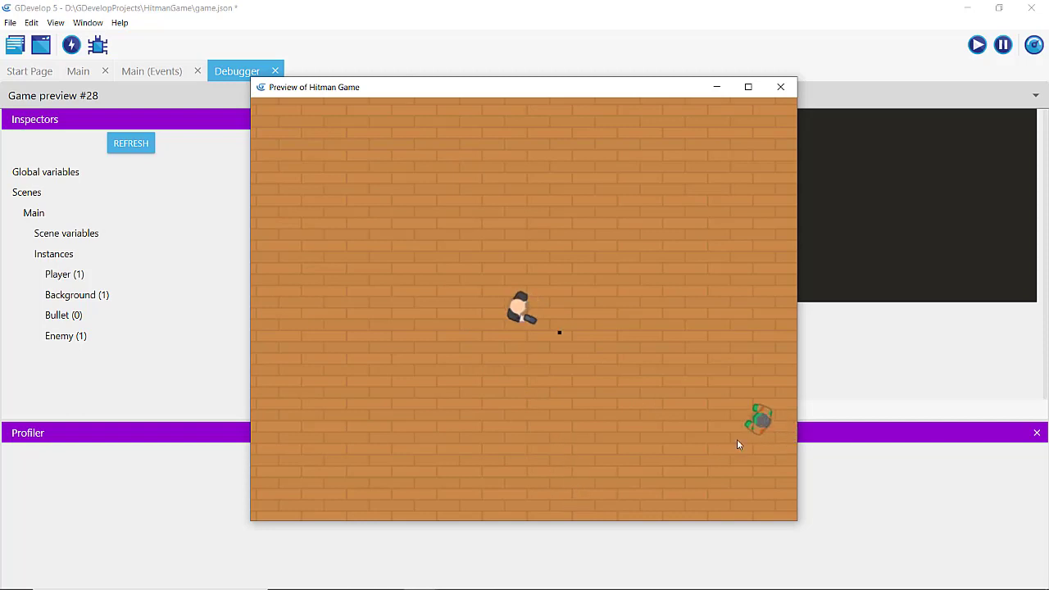
pyautogui.click(463, 4)
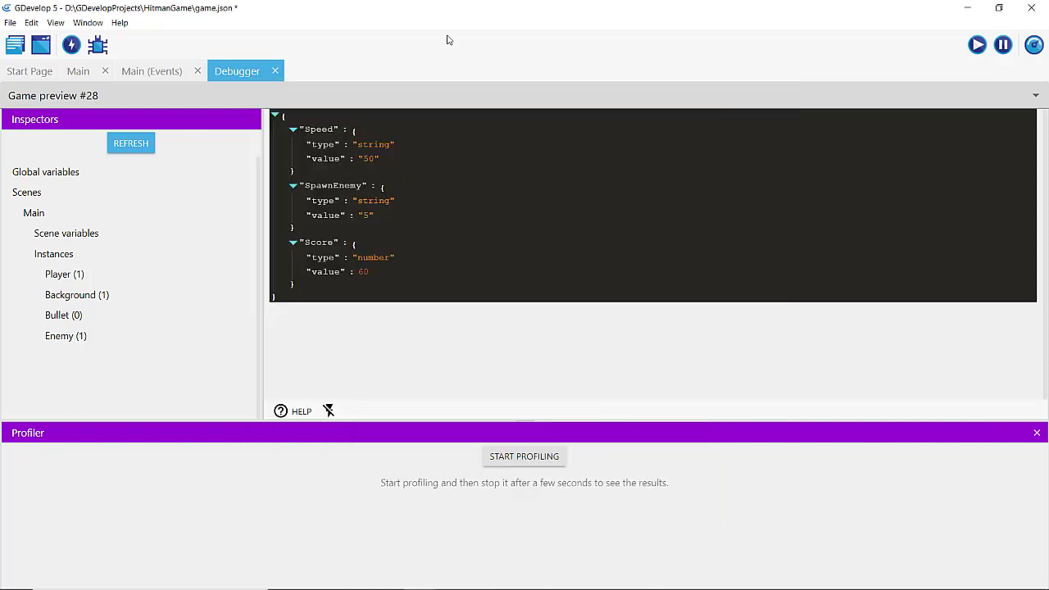
# Refresh the debugger until it reads Score 110, Speed 60 and SpawnEnemy 4.5
pyautogui.click(131, 144)
pyautogui.click(136, 147)
pyautogui.moveTo(419, 580)
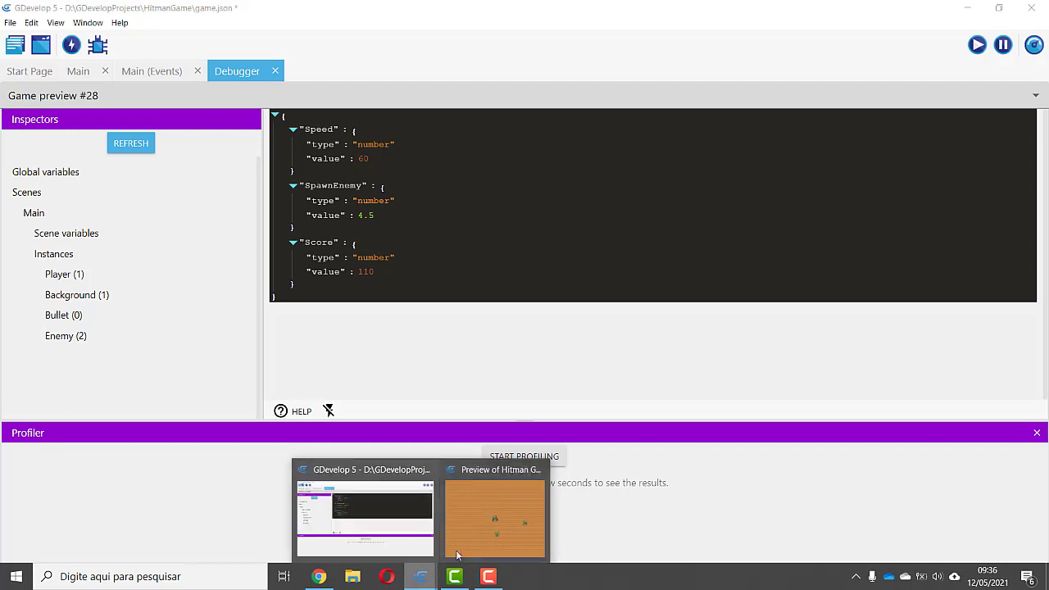
pyautogui.click(523, 472)
# Shoot five more enemies in the preview, then close the game preview
pyautogui.click(517, 301)
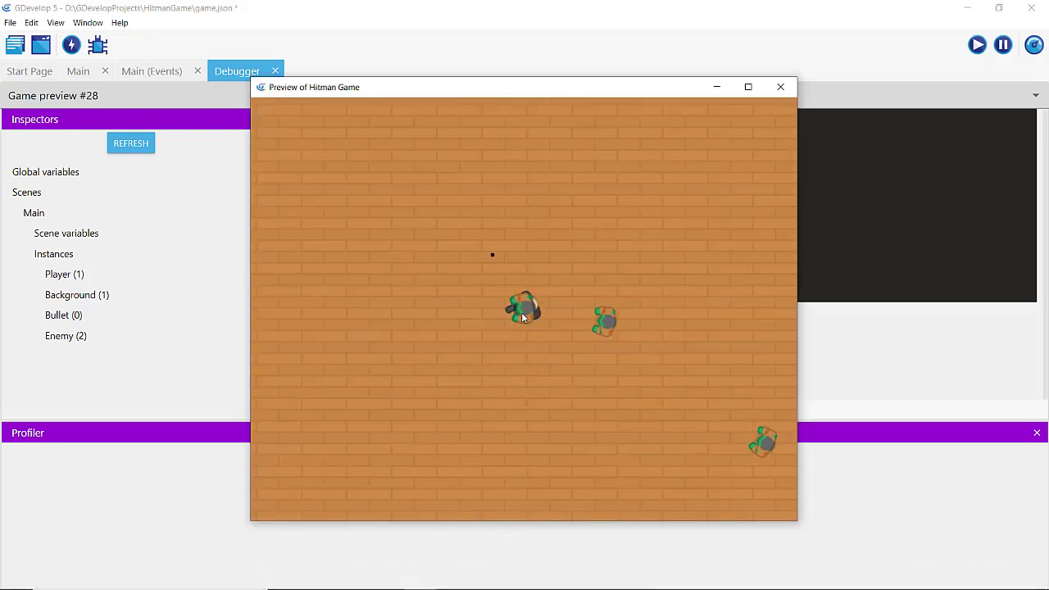
pyautogui.click(525, 313)
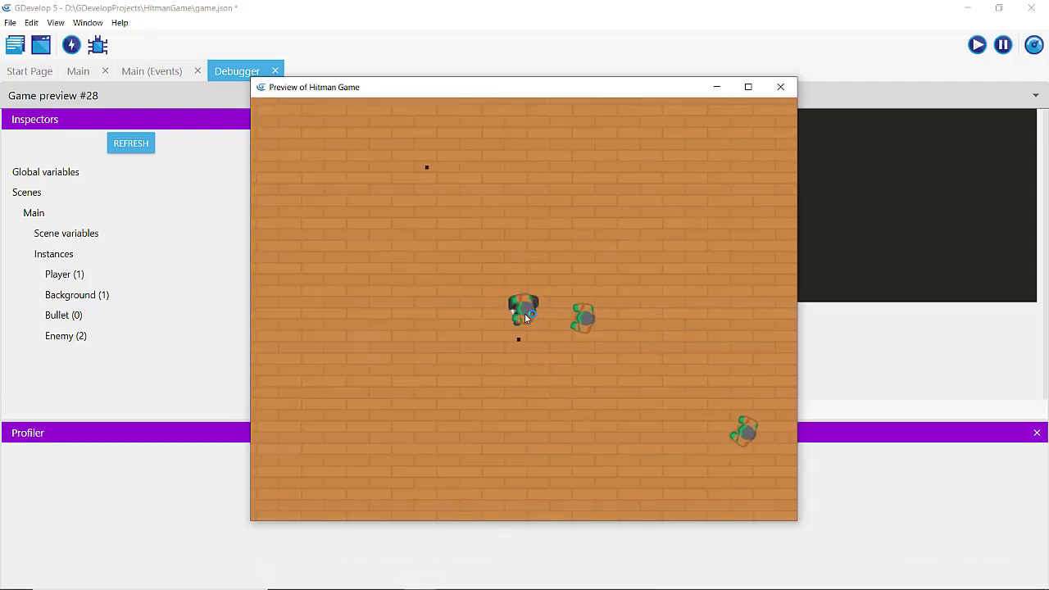
pyautogui.click(564, 331)
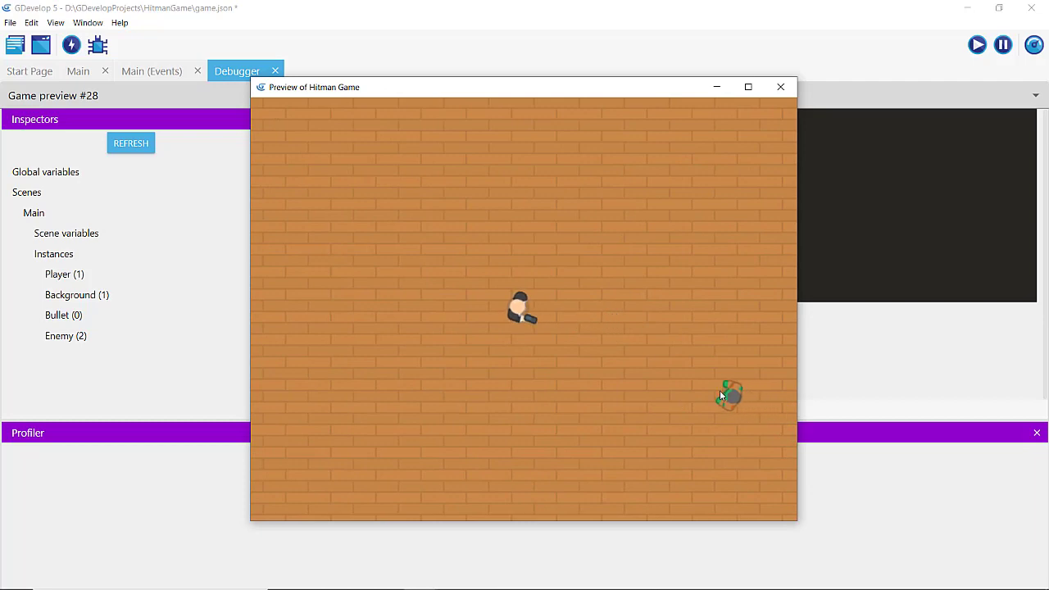
pyautogui.click(718, 406)
pyautogui.click(731, 321)
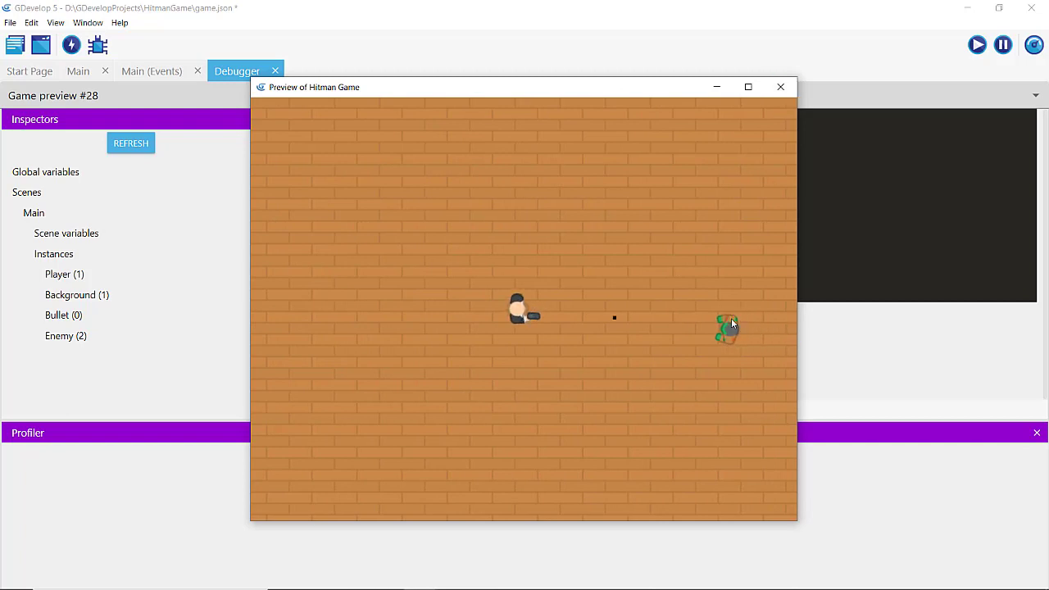
pyautogui.click(782, 88)
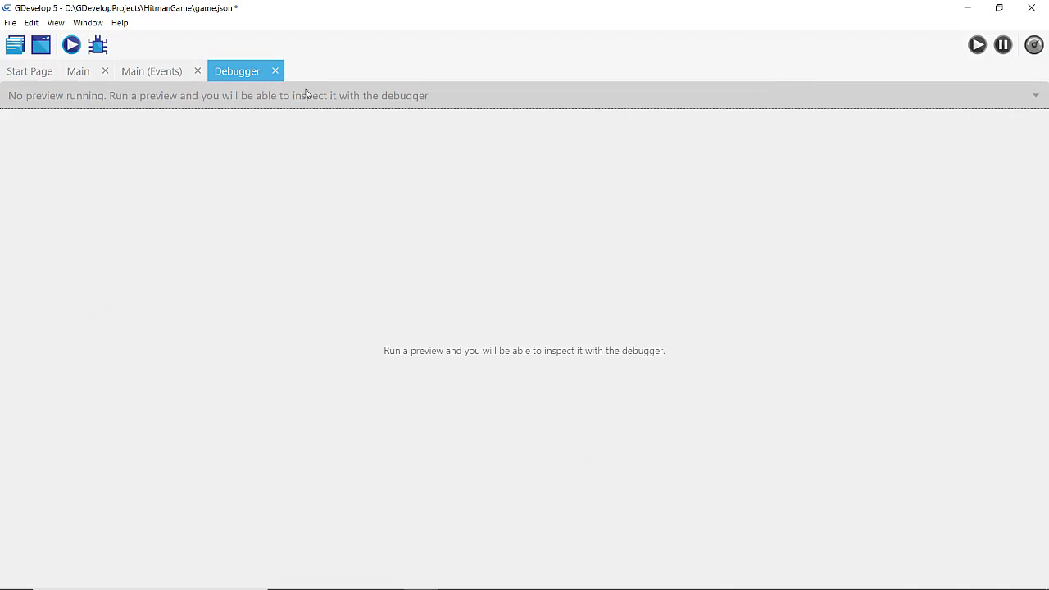
# Close the Debugger tab and switch to the Main (Events) sheet
pyautogui.click(275, 72)
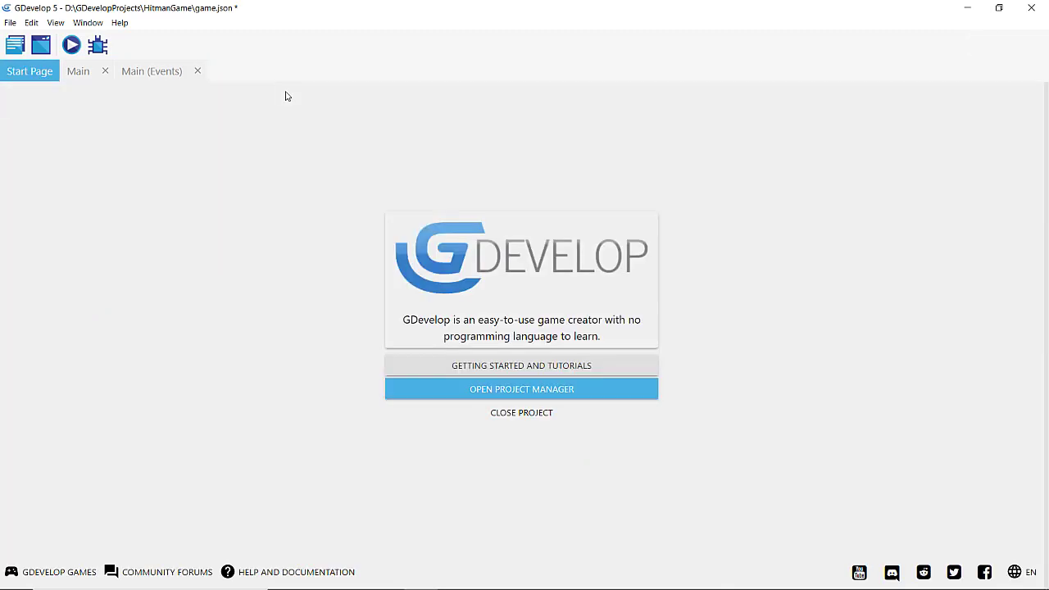
pyautogui.click(145, 73)
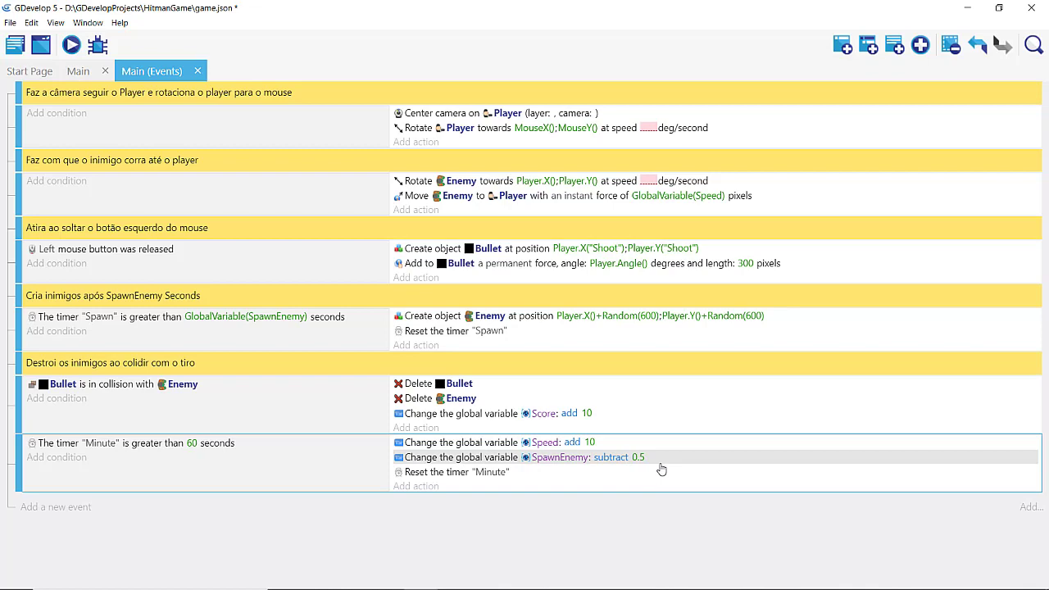
# Add a condition to the Minute timer event: global variable SpawnEnemy ≥ 0.5
pyautogui.click(56, 458)
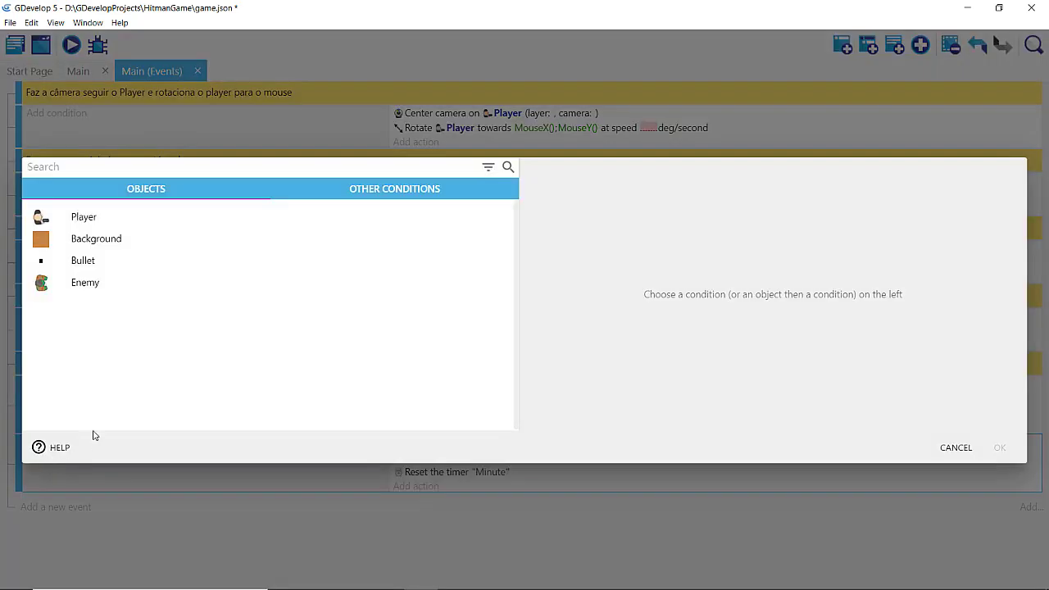
pyautogui.click(398, 194)
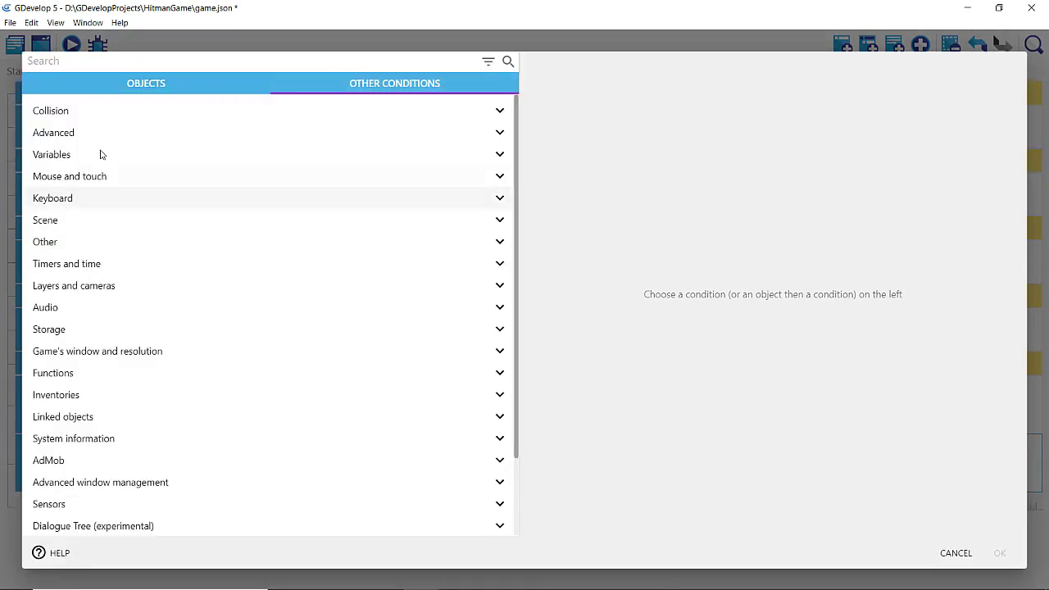
pyautogui.click(51, 156)
pyautogui.click(80, 179)
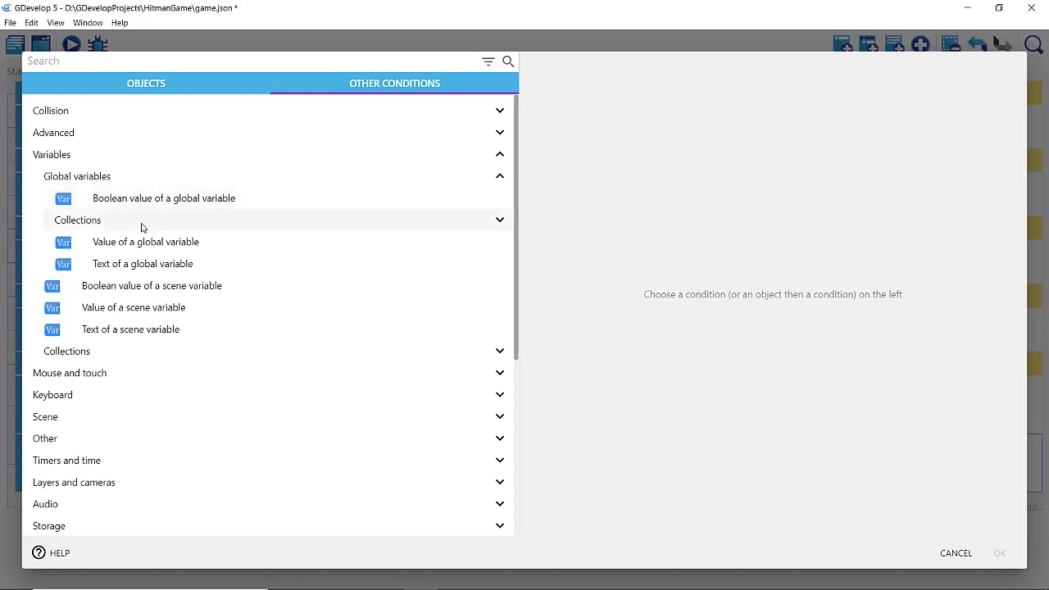
pyautogui.click(157, 244)
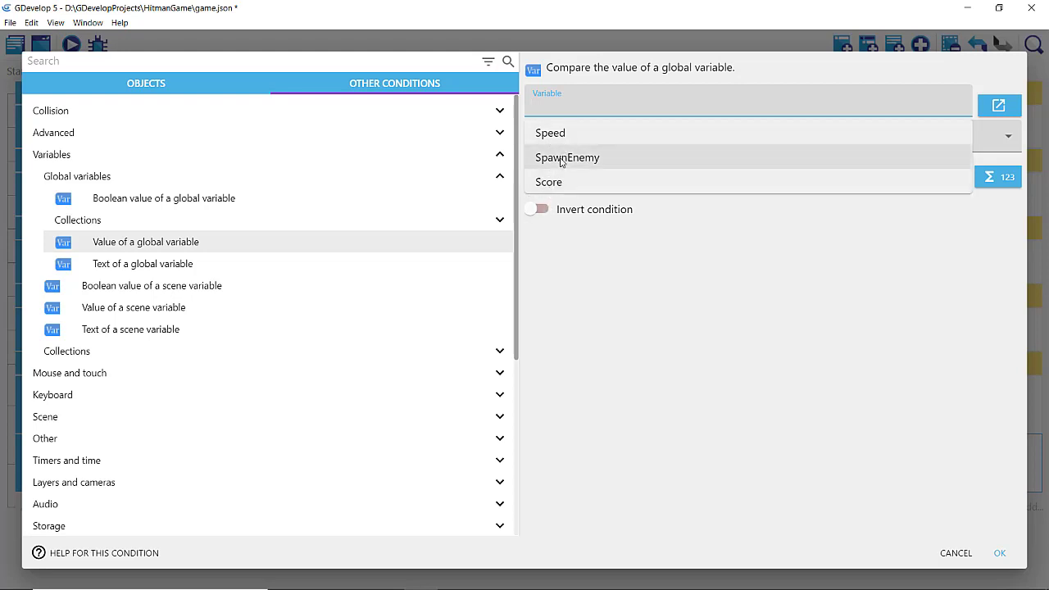
pyautogui.click(561, 162)
pyautogui.click(577, 145)
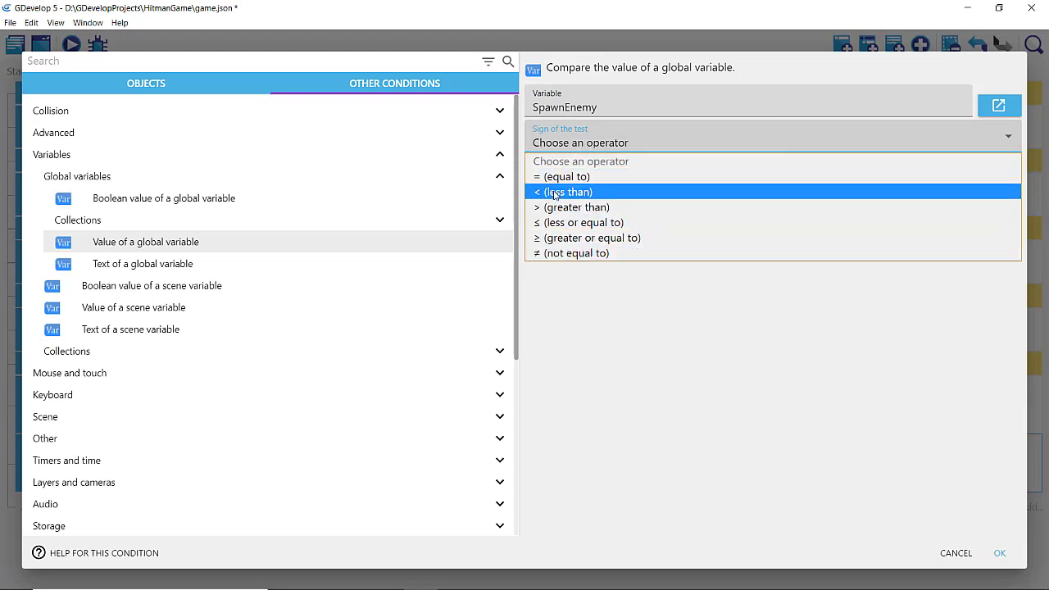
pyautogui.click(549, 238)
pyautogui.click(604, 172)
pyautogui.write('0.5')
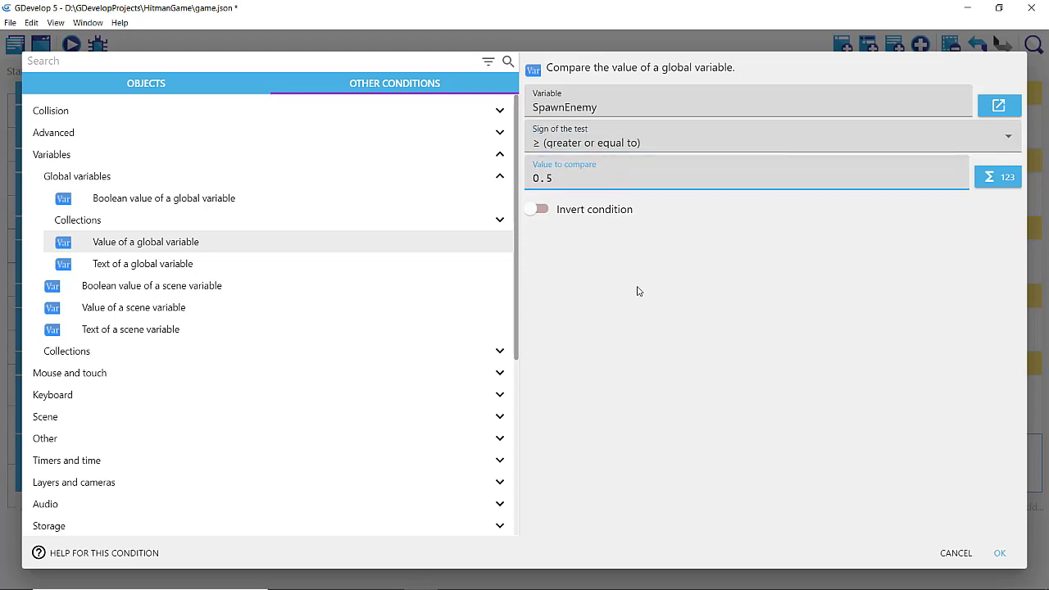
pyautogui.click(638, 290)
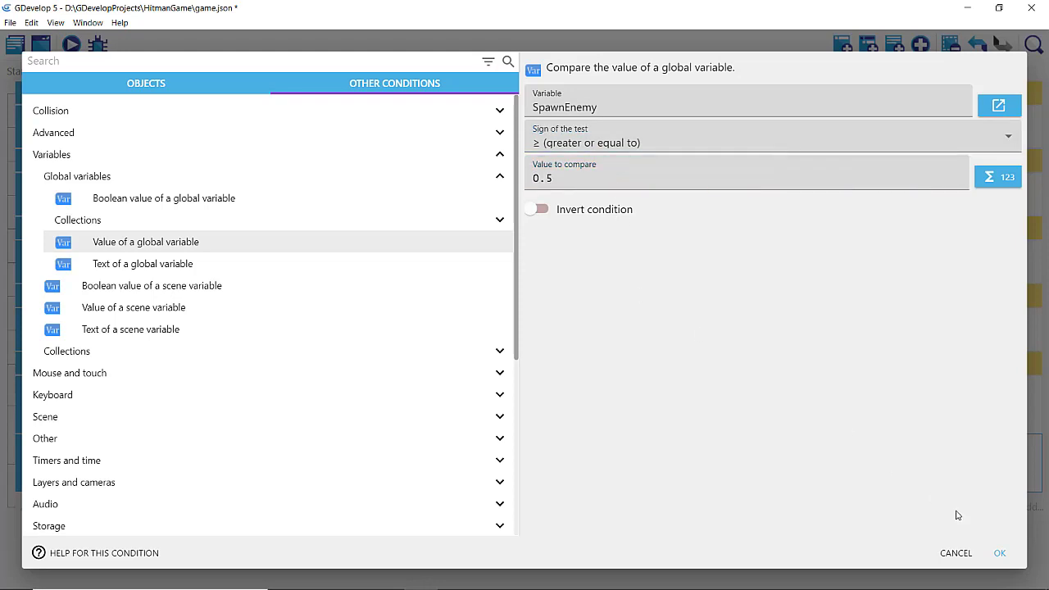
pyautogui.click(1000, 554)
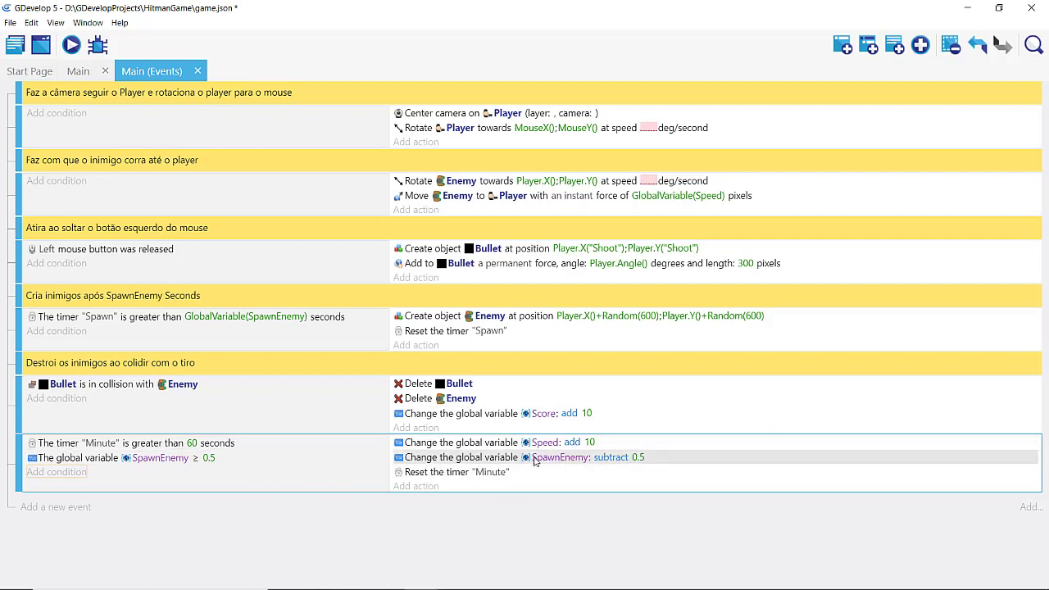
# Relaunch the preview with debugger and profiler, dismiss the subscription prompt, and bring the game forward
pyautogui.click(72, 45)
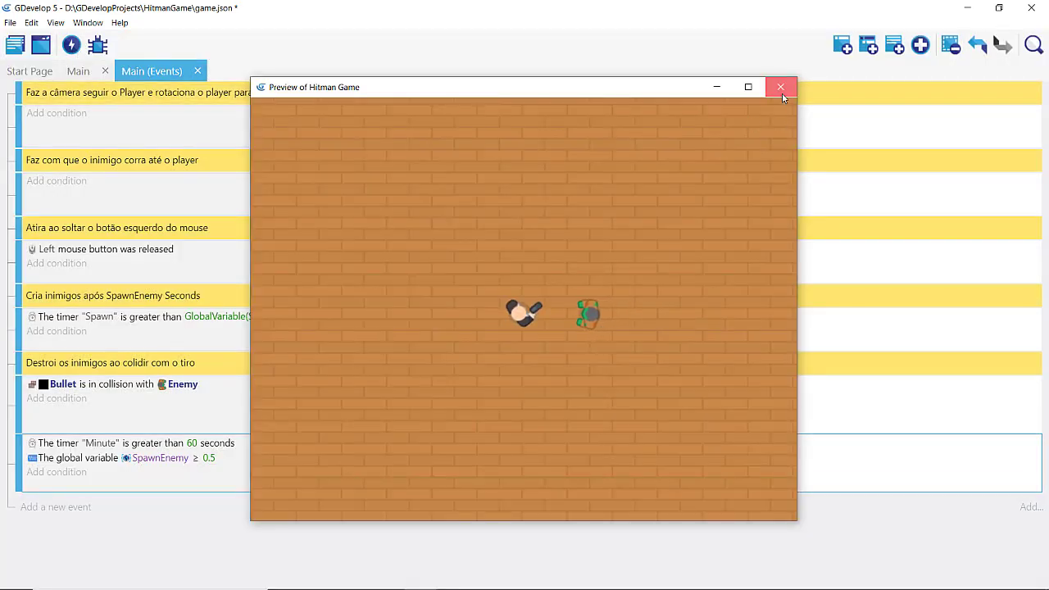
pyautogui.click(780, 87)
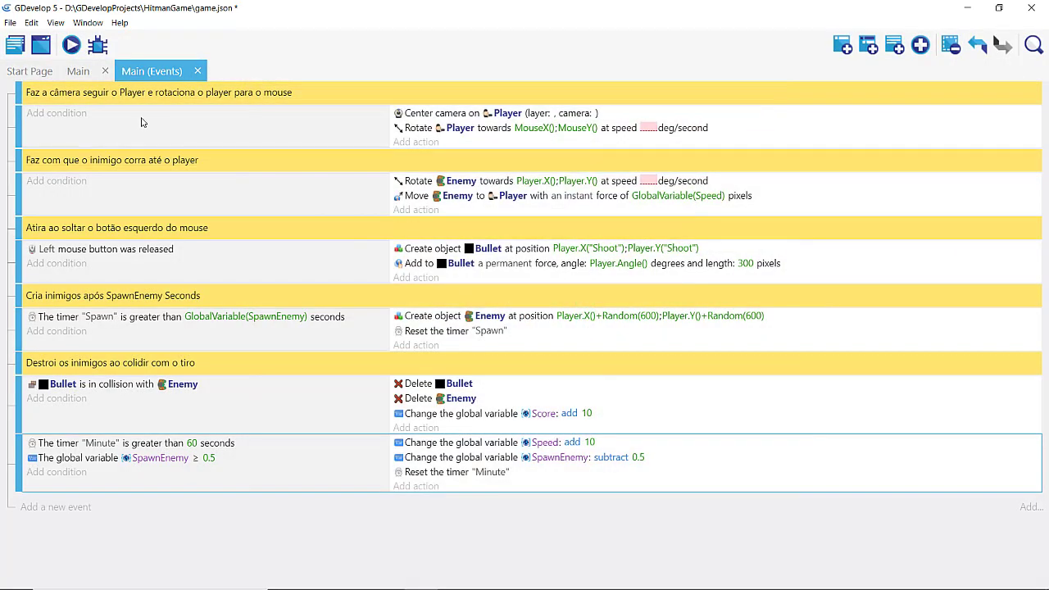
pyautogui.click(99, 47)
pyautogui.click(128, 97)
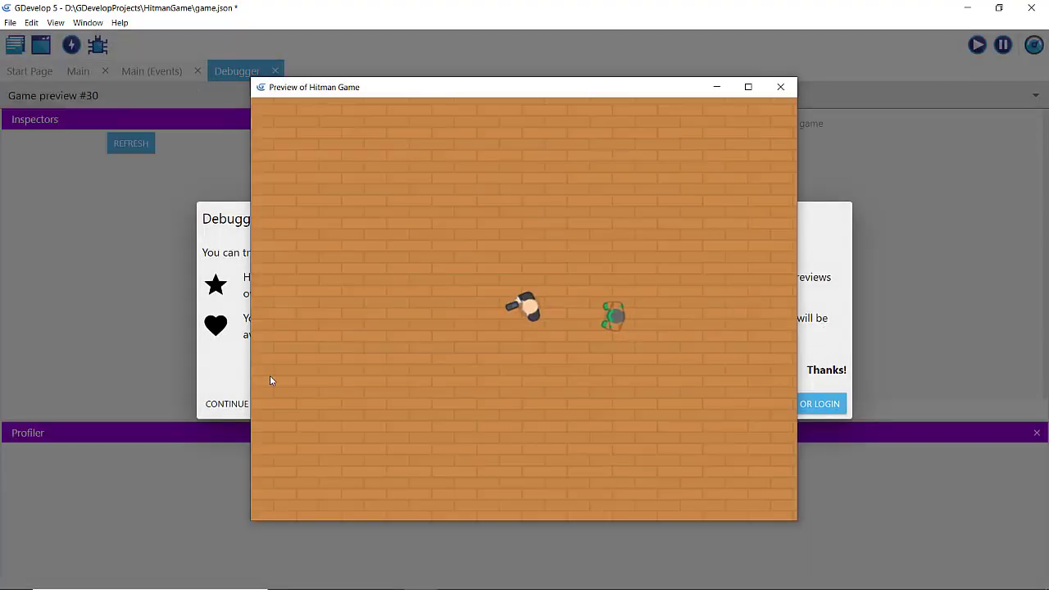
pyautogui.click(210, 369)
pyautogui.click(228, 405)
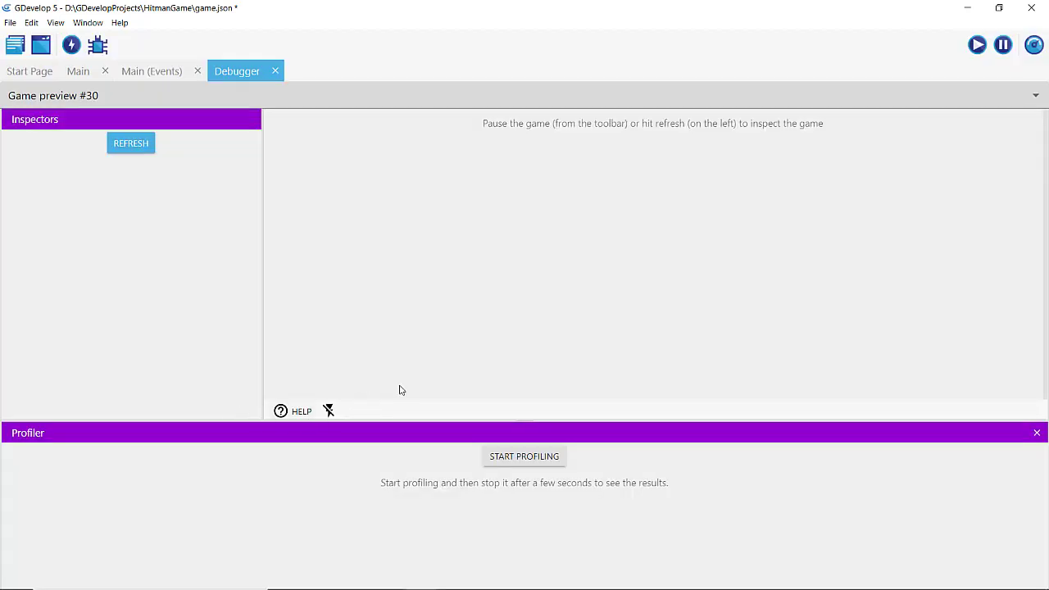
pyautogui.moveTo(516, 587)
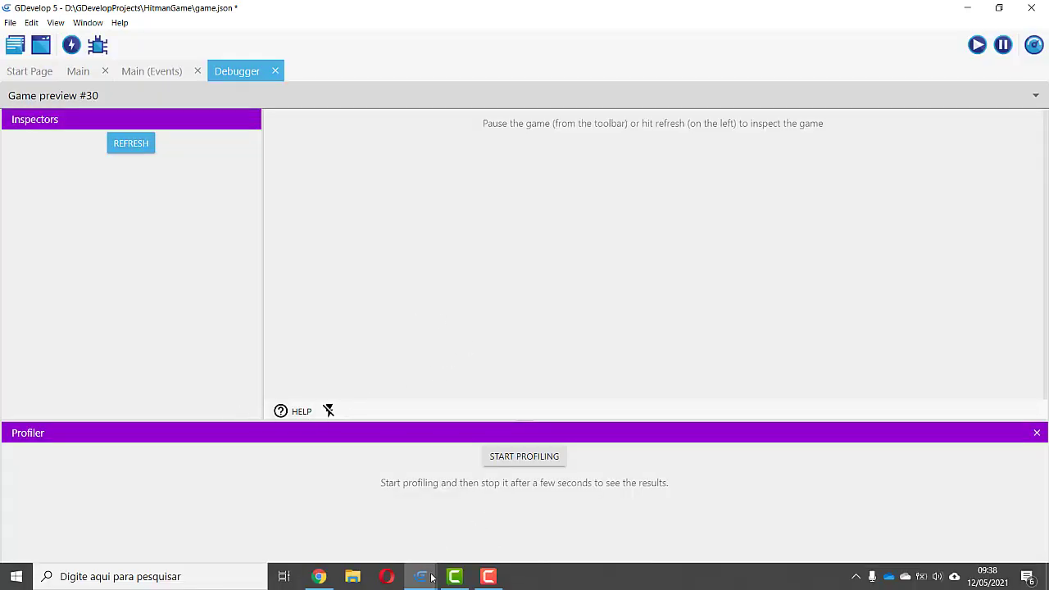
pyautogui.moveTo(432, 578)
pyautogui.click(463, 537)
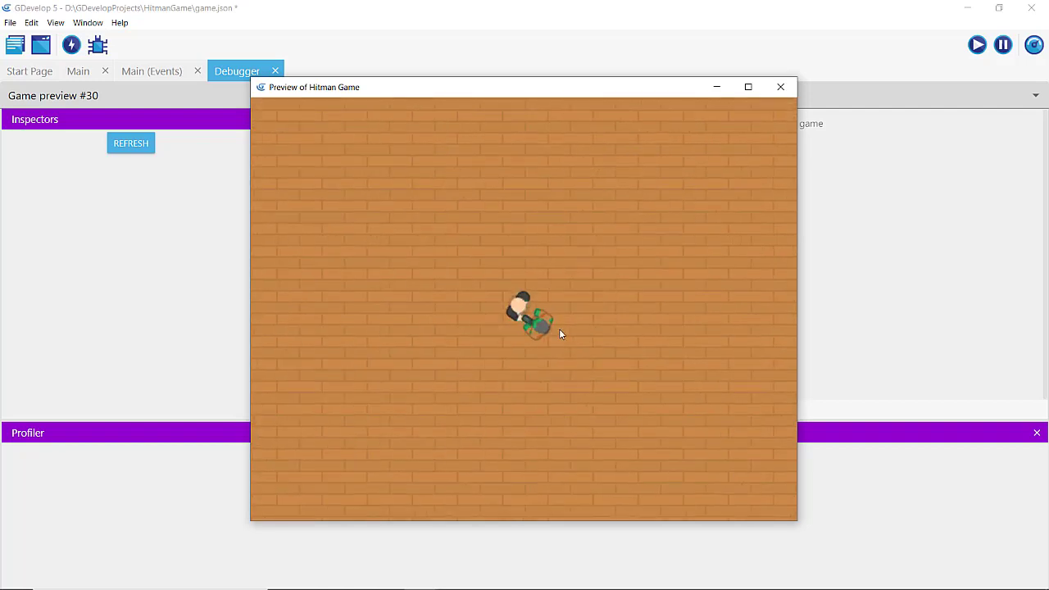
# Shoot the enemies beside and below the player, then move the player right
pyautogui.click(494, 394)
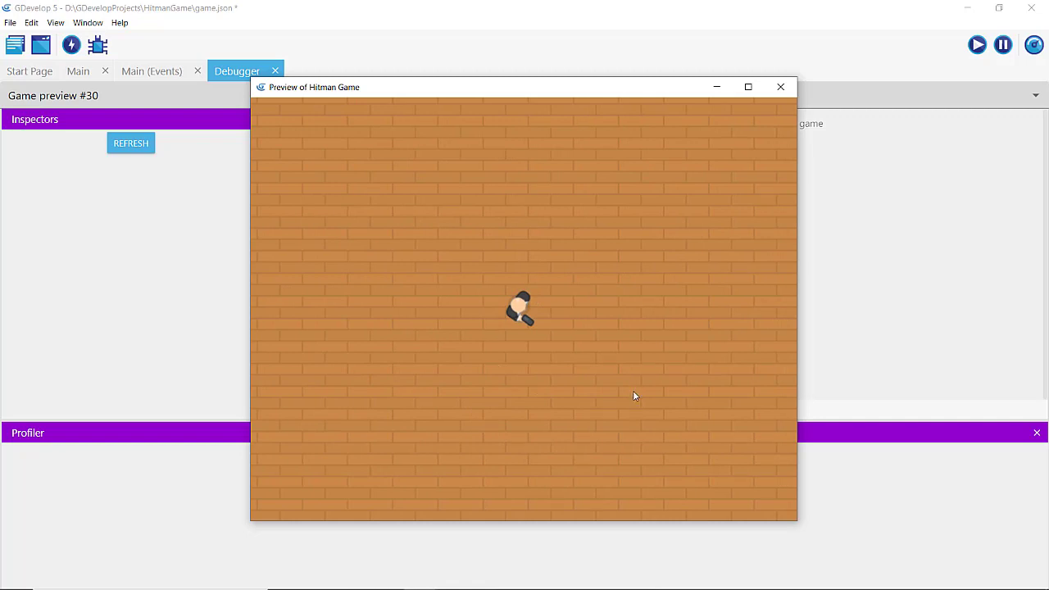
pyautogui.click(528, 455)
pyautogui.click(692, 451)
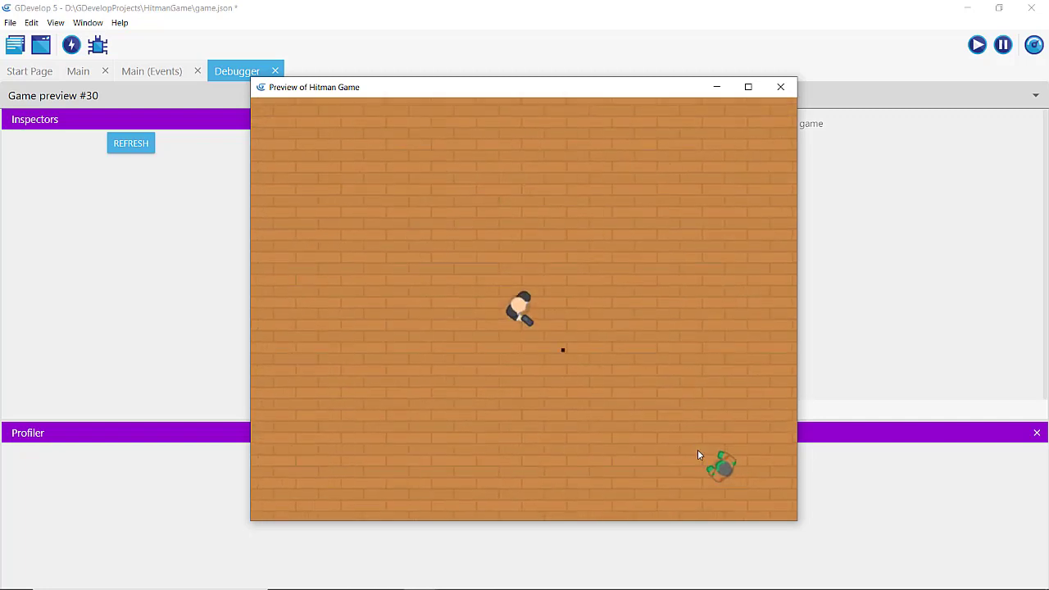
pyautogui.press('Right')
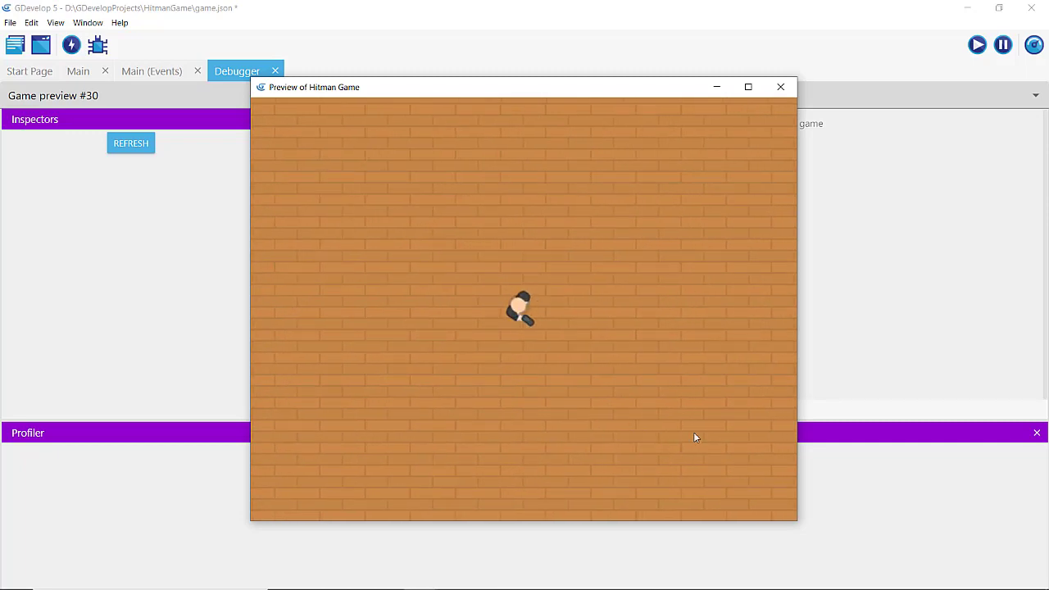
# Fire bullets in every direction around the player
pyautogui.click(714, 328)
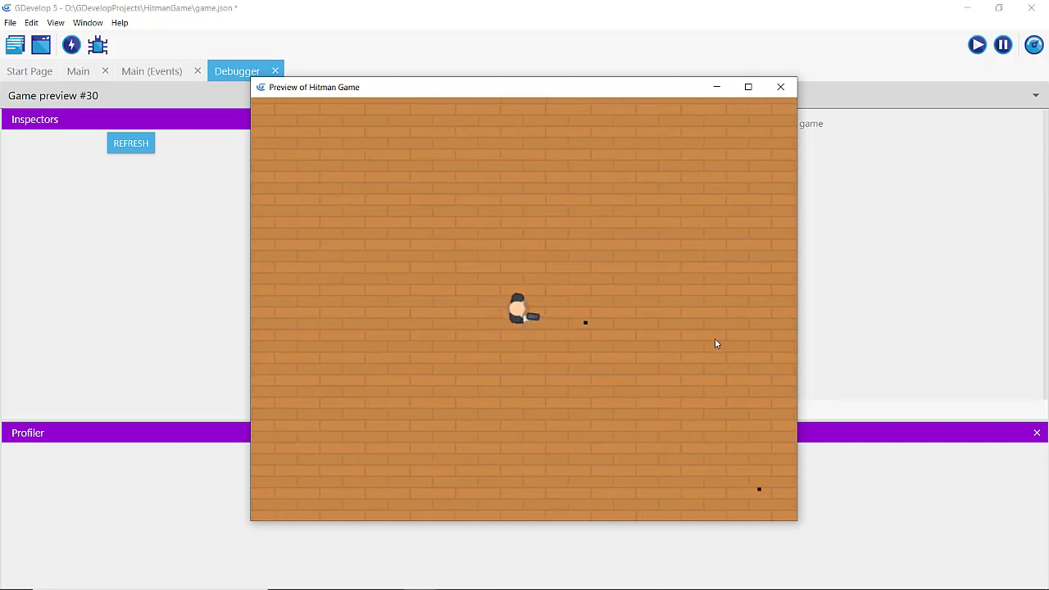
pyautogui.click(649, 409)
pyautogui.click(483, 420)
pyautogui.click(391, 400)
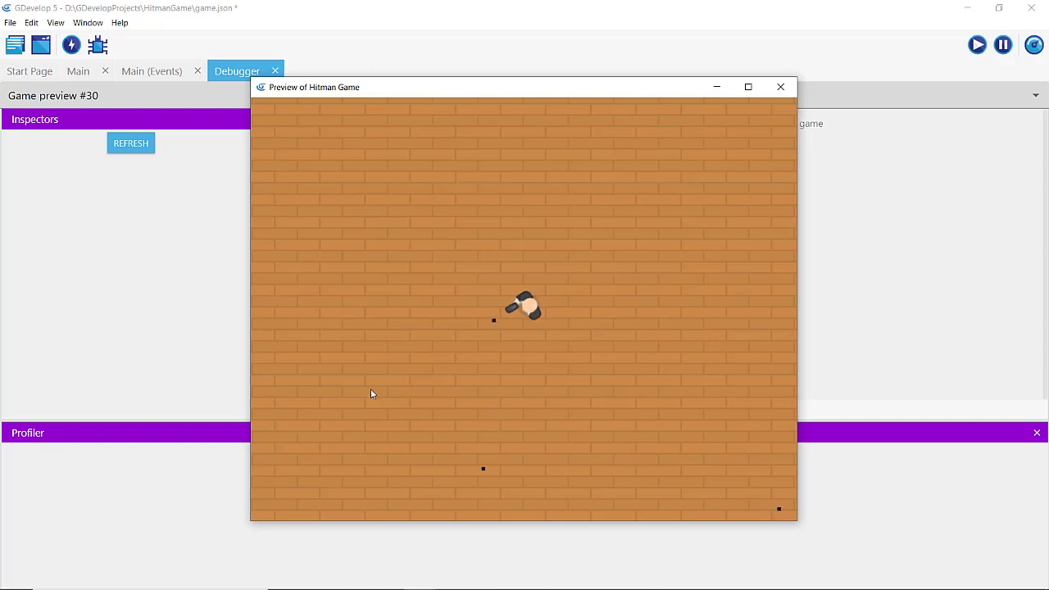
pyautogui.click(374, 278)
pyautogui.click(533, 209)
pyautogui.click(646, 241)
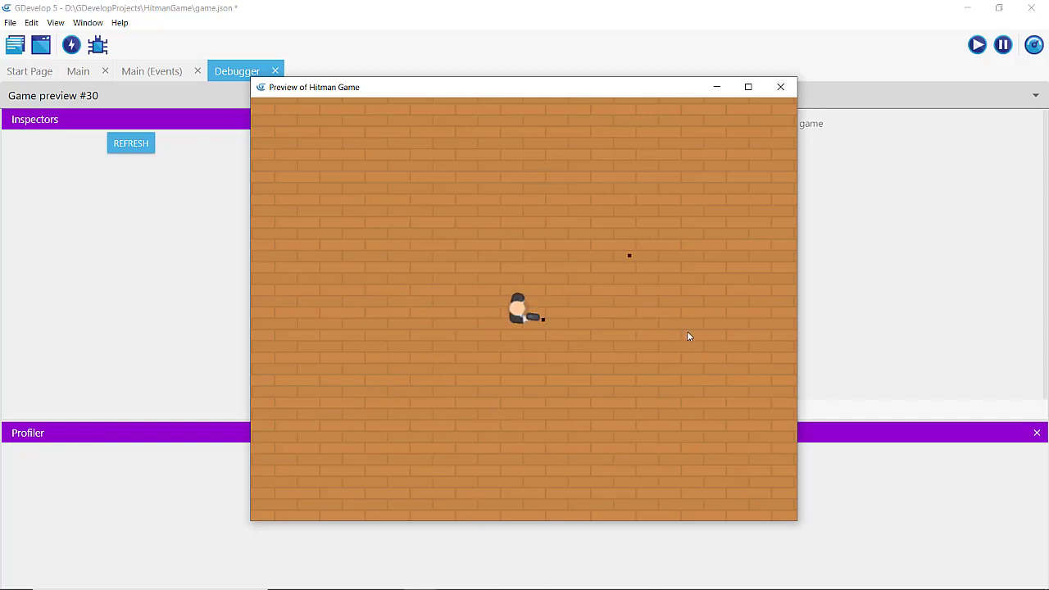
pyautogui.click(686, 331)
pyautogui.click(688, 360)
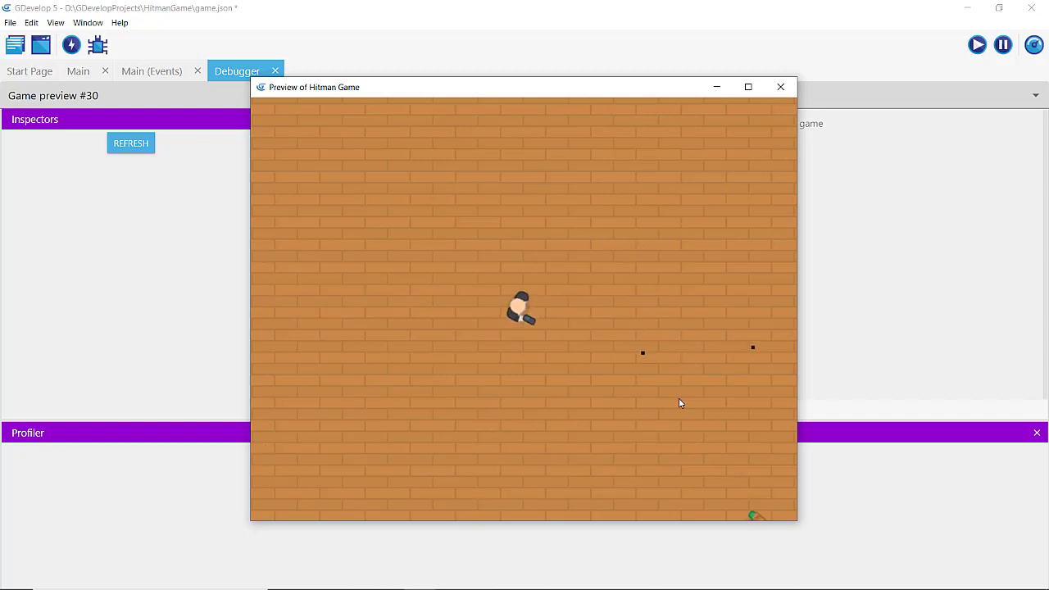
# Shoot the enemies approaching from the bottom right
pyautogui.click(698, 464)
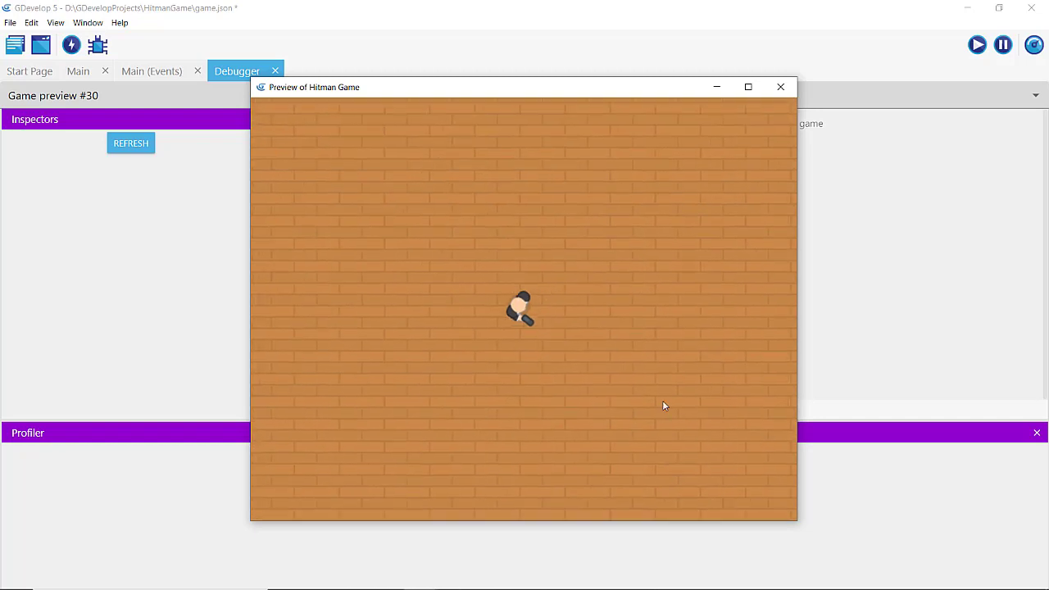
pyautogui.click(688, 354)
pyautogui.click(690, 485)
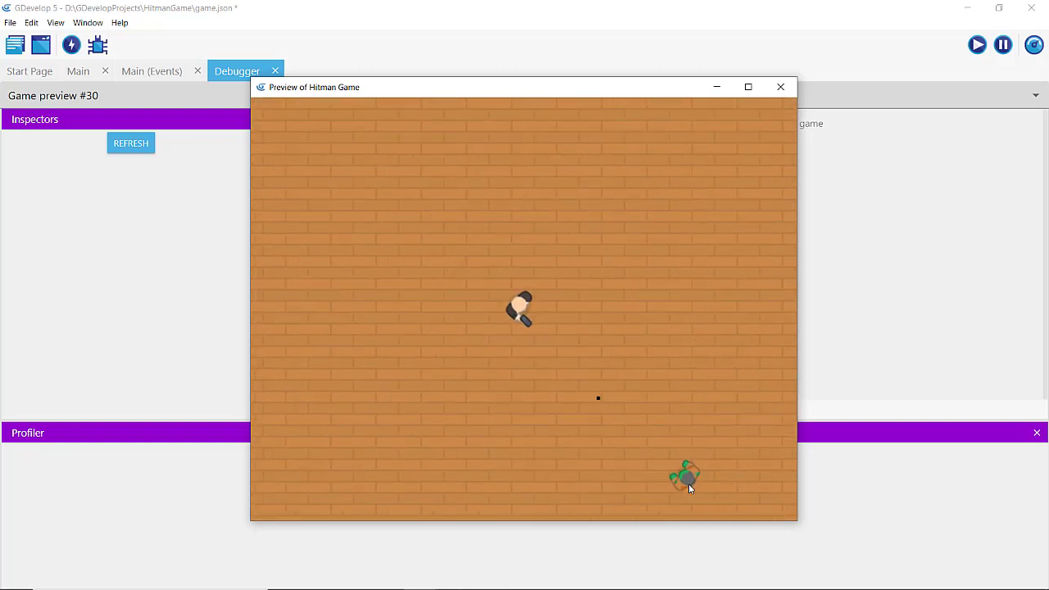
# Refresh the debugger and read the global variables Speed, SpawnEnemy and Score
pyautogui.click(130, 144)
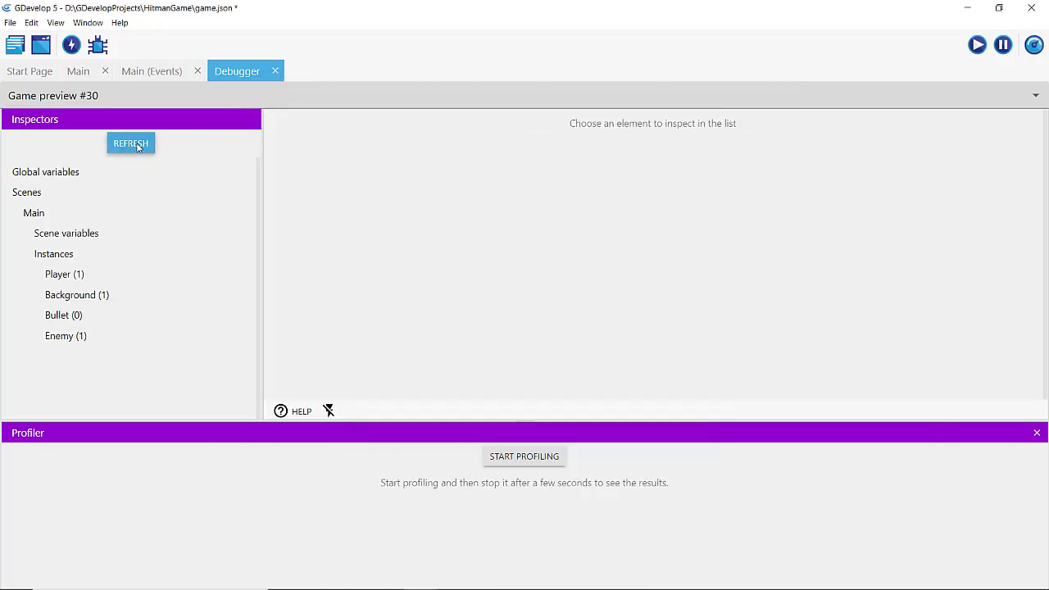
pyautogui.click(49, 179)
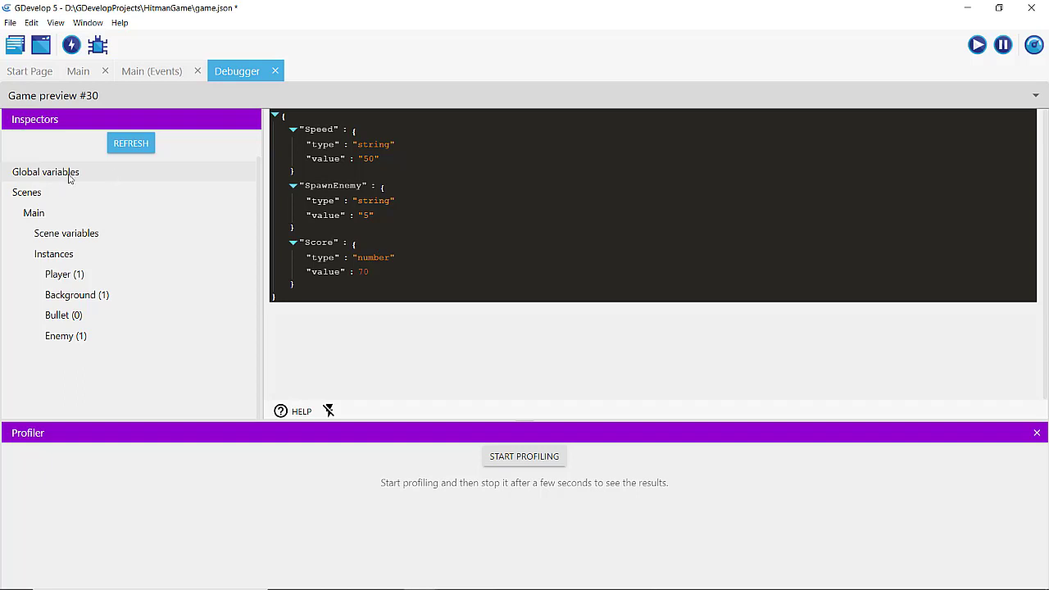
pyautogui.click(143, 147)
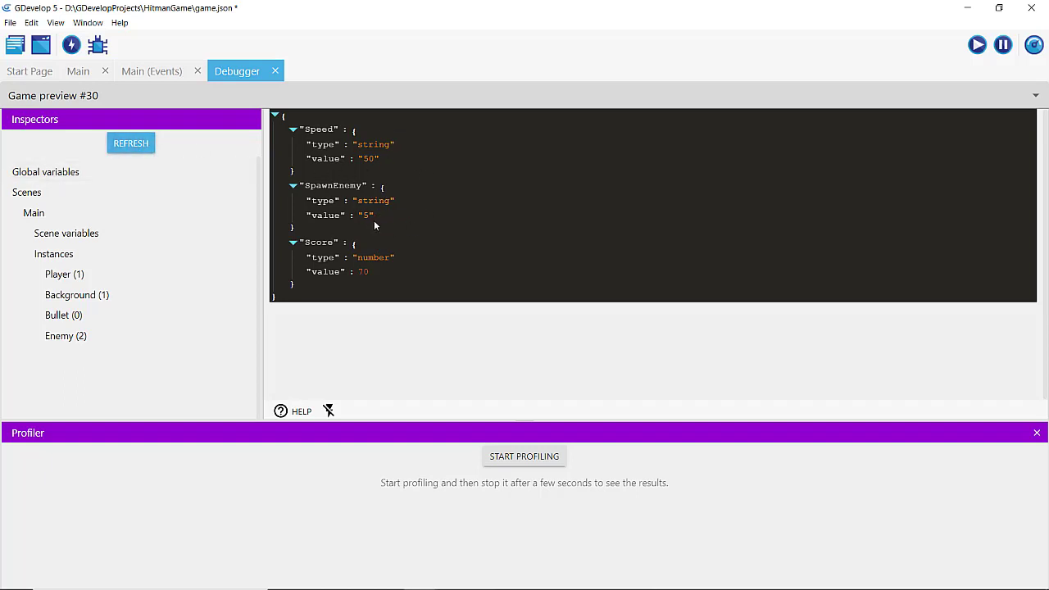
# Refresh again, inspect the scene variables, and refresh for updated Speed and SpawnEnemy values
pyautogui.click(132, 143)
pyautogui.click(65, 233)
pyautogui.click(141, 143)
# Close the debugger and change the Main sheet's Score action to add 50
pyautogui.click(276, 71)
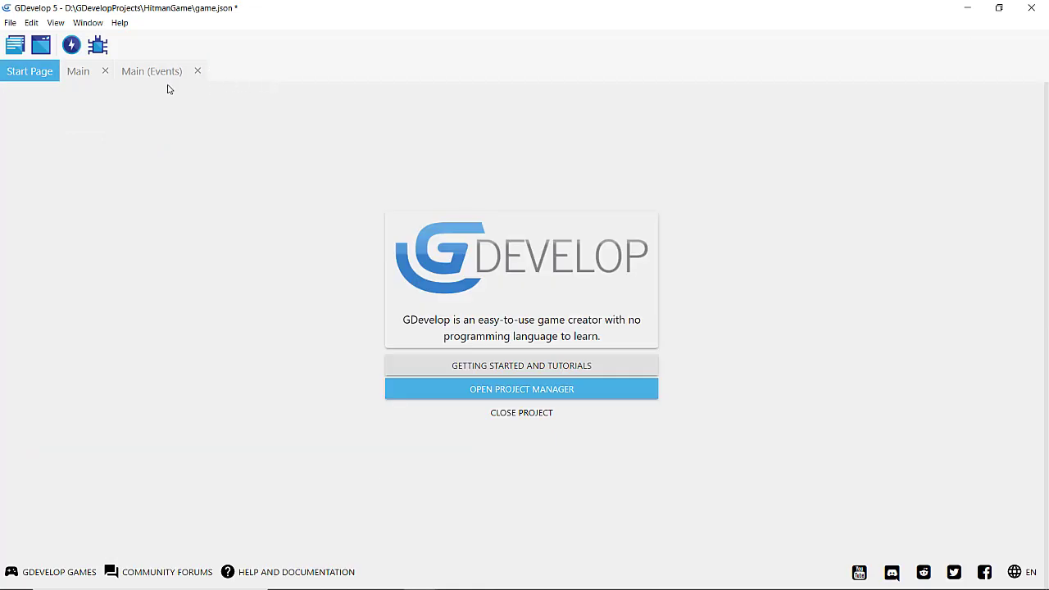
pyautogui.click(151, 72)
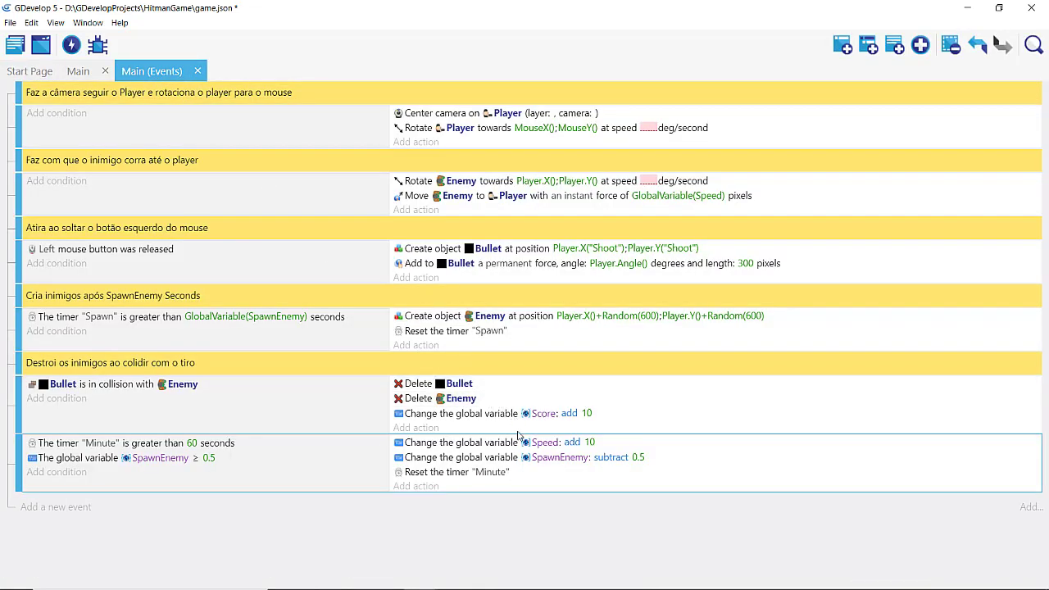
pyautogui.doubleClick(626, 416)
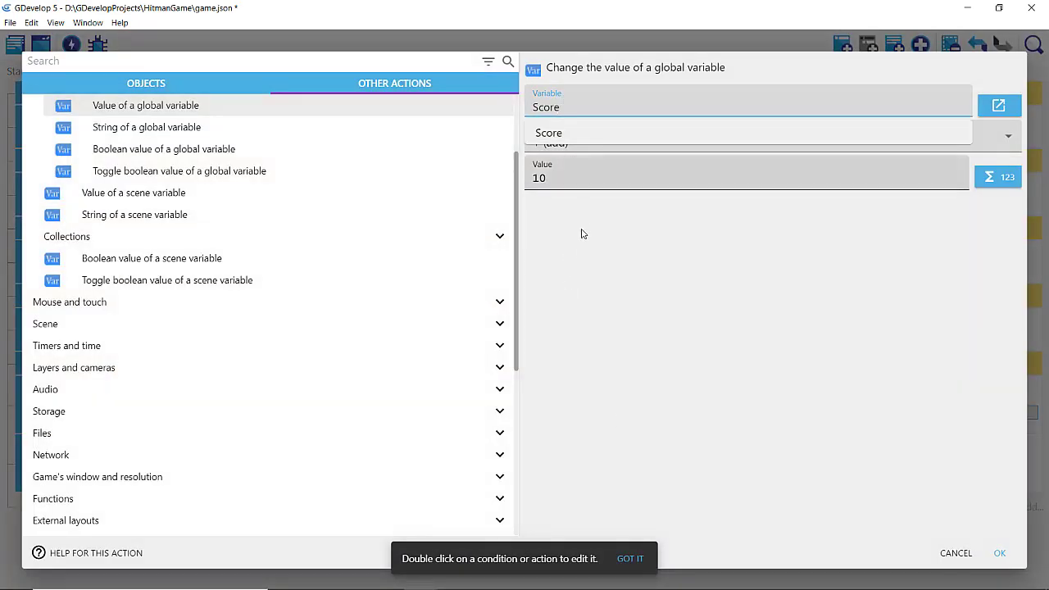
pyautogui.click(549, 178)
pyautogui.moveTo(547, 176); pyautogui.dragTo(531, 171)
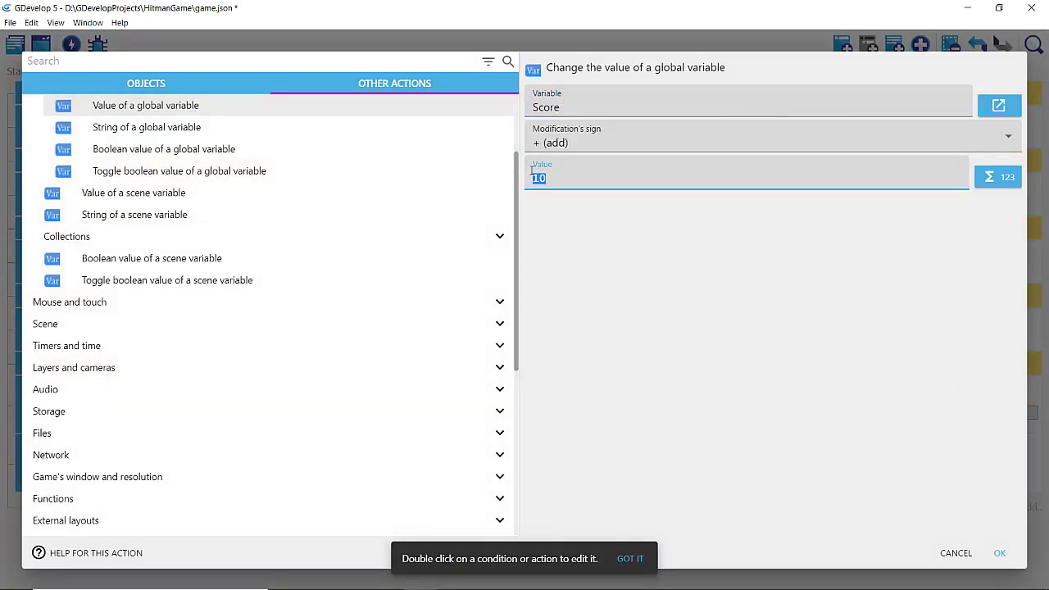
pyautogui.write('50')
pyautogui.click(584, 230)
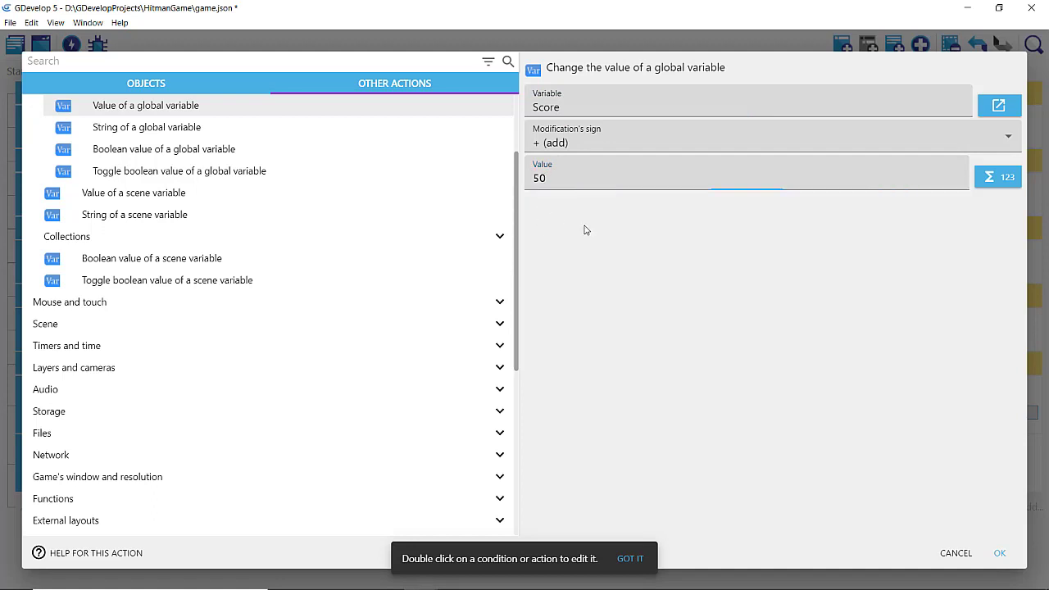
pyautogui.click(1000, 554)
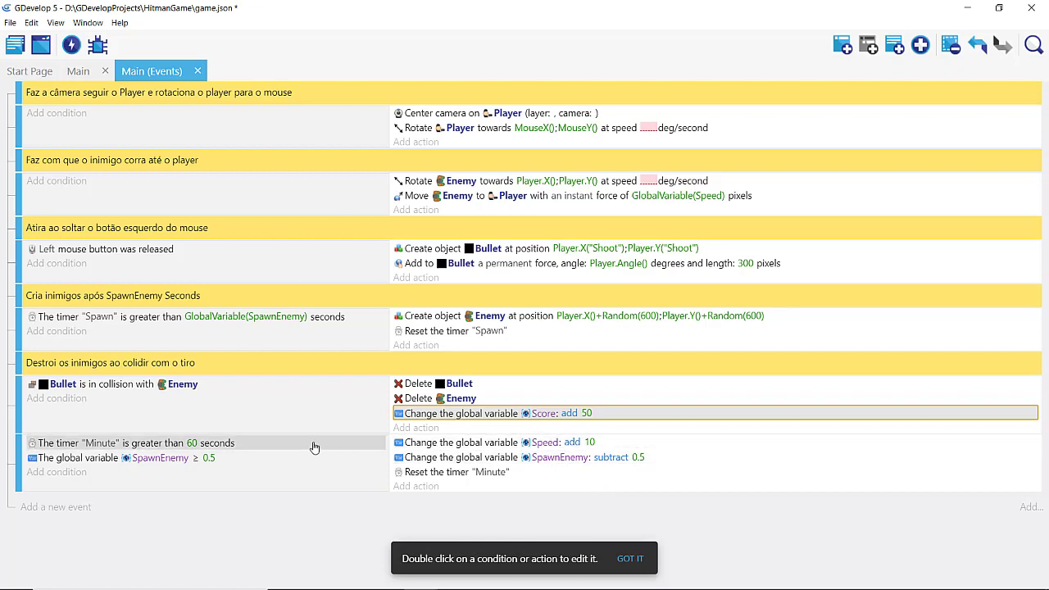
# Set the Score action back to add 10
pyautogui.doubleClick(605, 413)
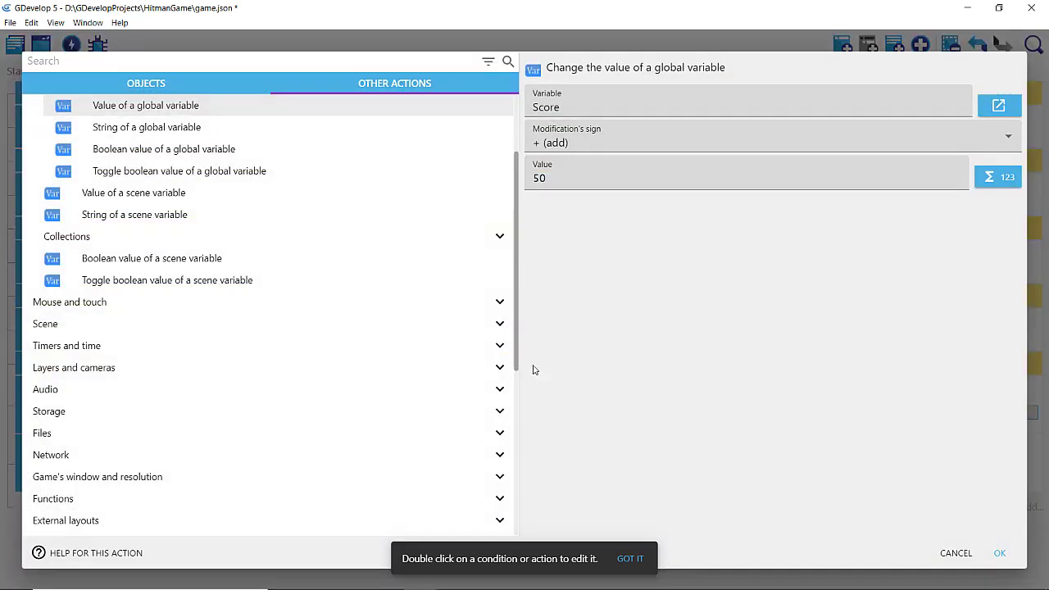
pyautogui.click(573, 179)
pyautogui.doubleClick(535, 176)
pyautogui.write('1')
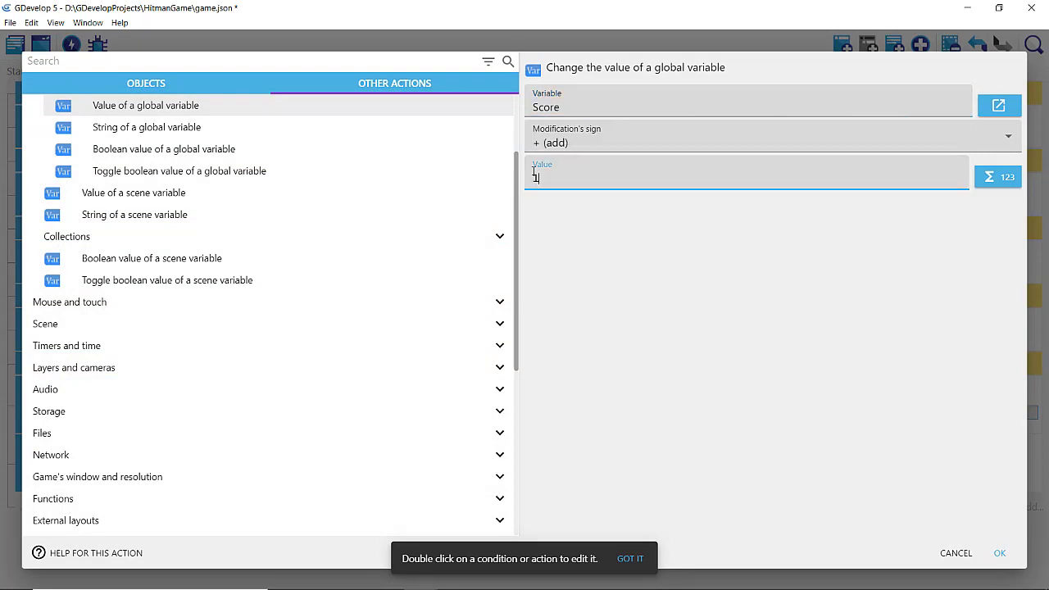
pyautogui.write('0')
pyautogui.click(622, 265)
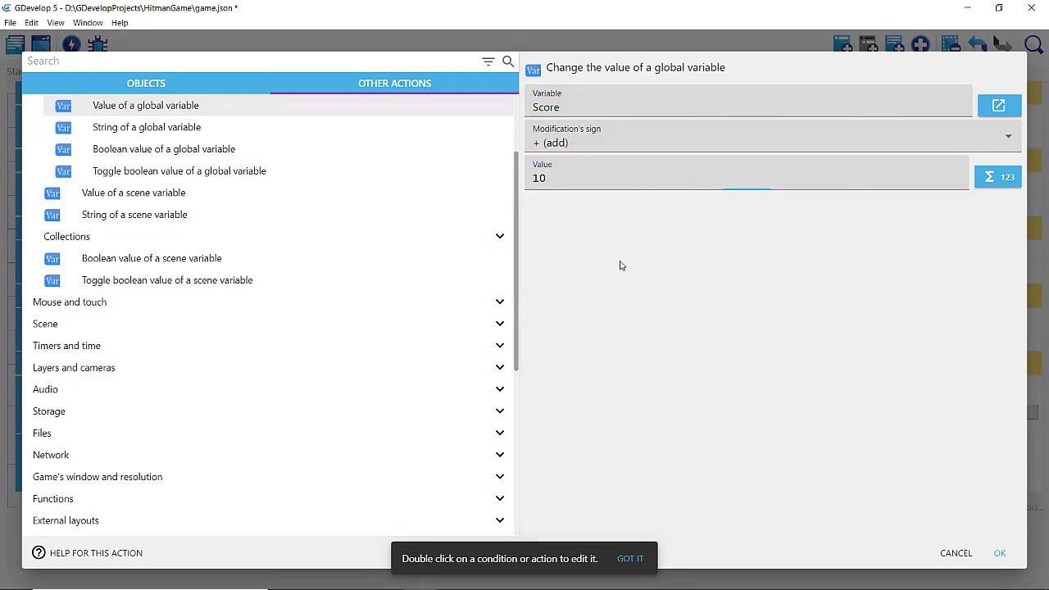
pyautogui.click(999, 555)
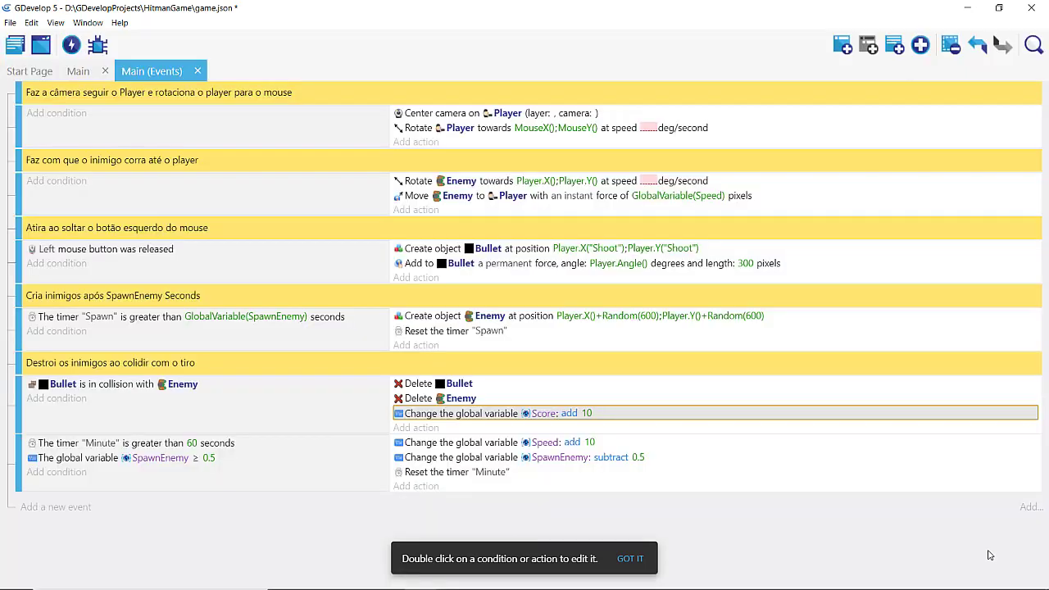
# Change the global Speed action's value from 10 to 50 in the minute-timer event
pyautogui.doubleClick(639, 446)
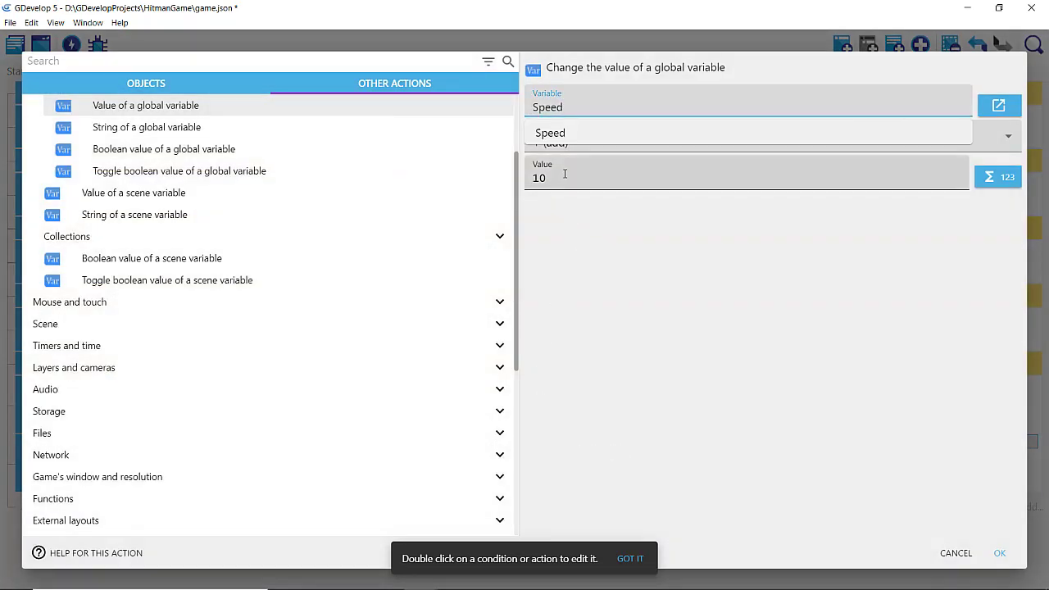
pyautogui.moveTo(569, 175); pyautogui.dragTo(509, 181)
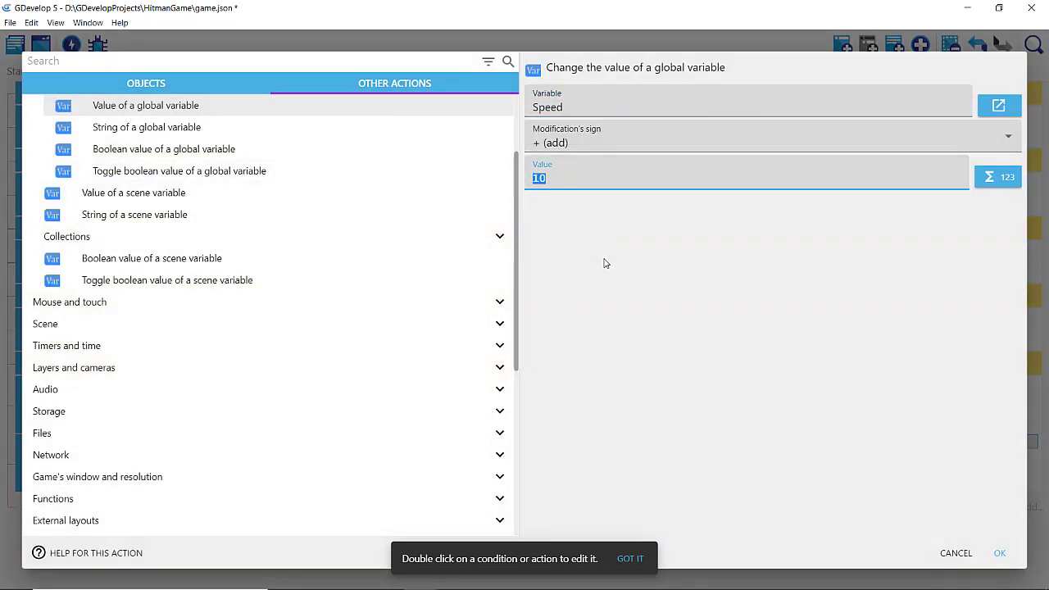
pyautogui.write('50')
pyautogui.click(716, 329)
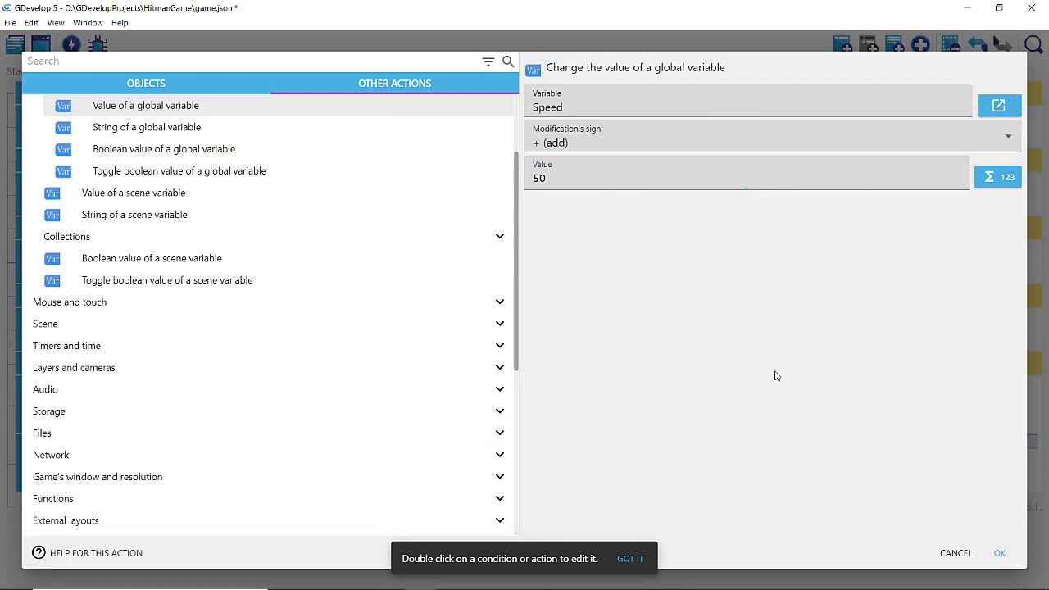
pyautogui.click(1000, 554)
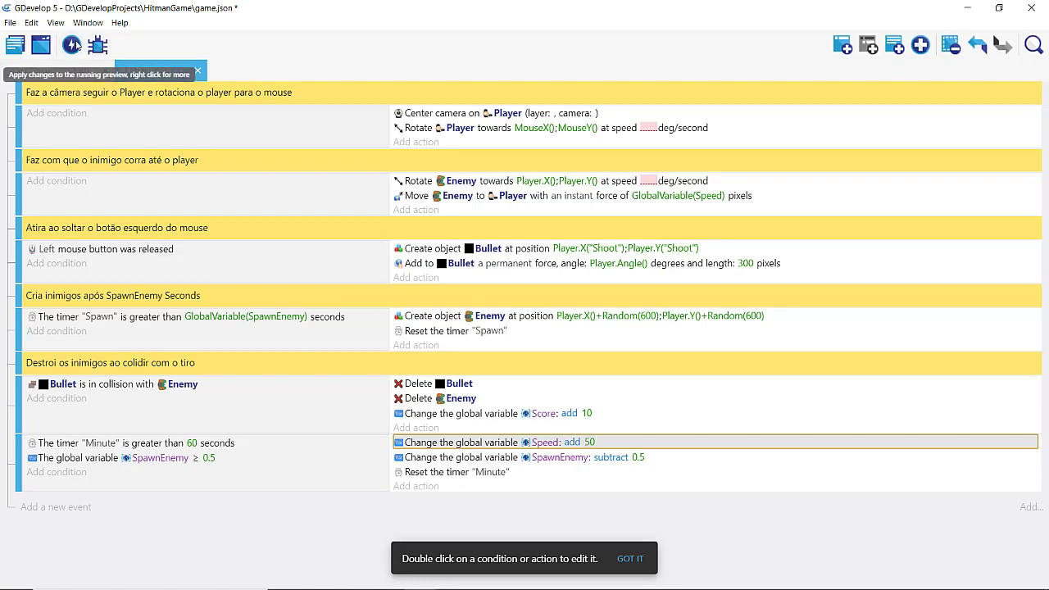
# Close the old game preview and launch a fresh one
pyautogui.moveTo(422, 579)
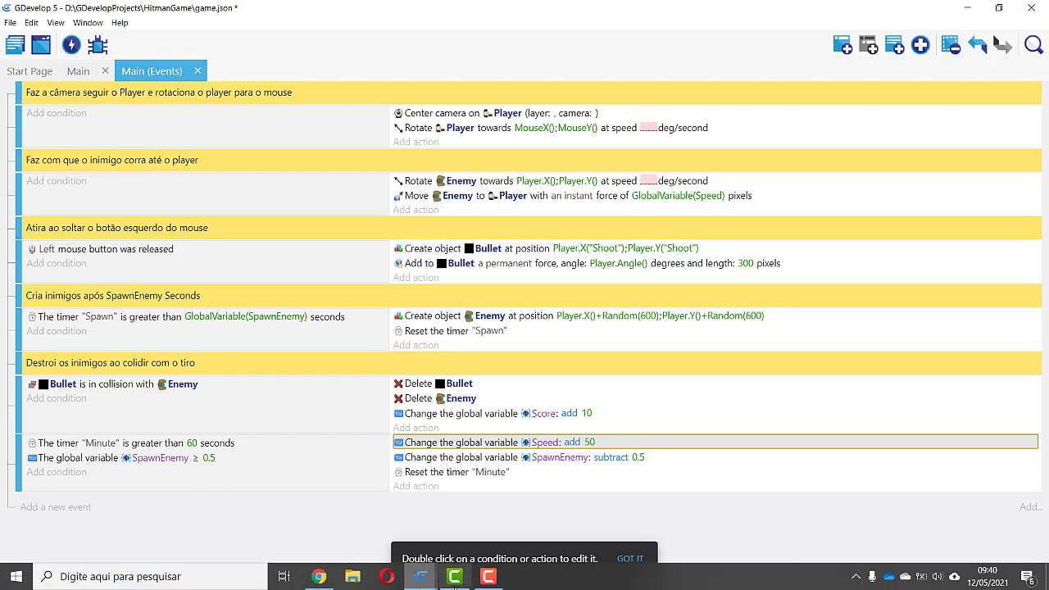
pyautogui.click(448, 535)
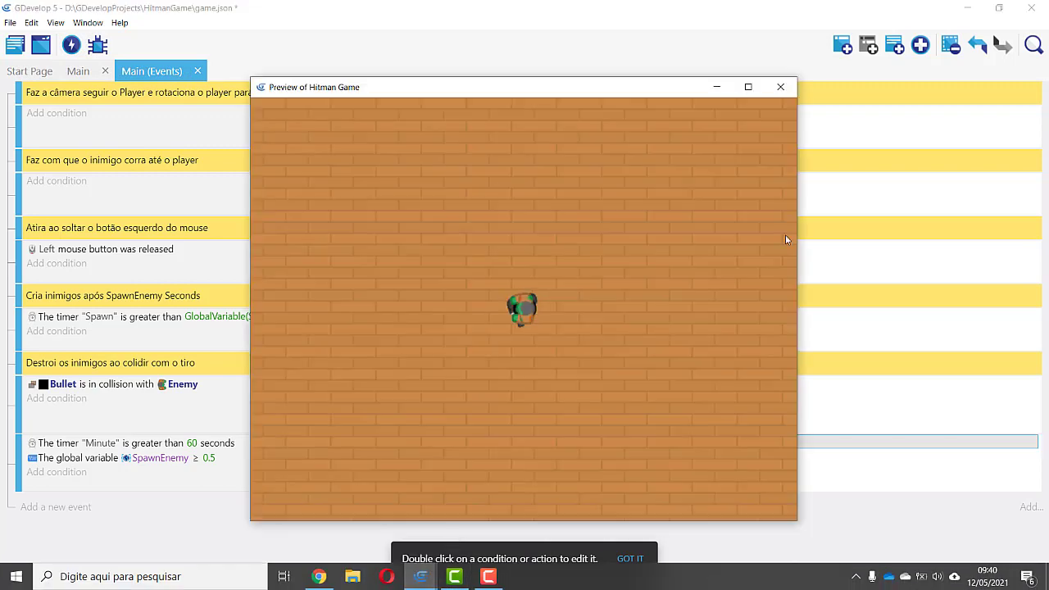
pyautogui.click(778, 89)
pyautogui.click(72, 46)
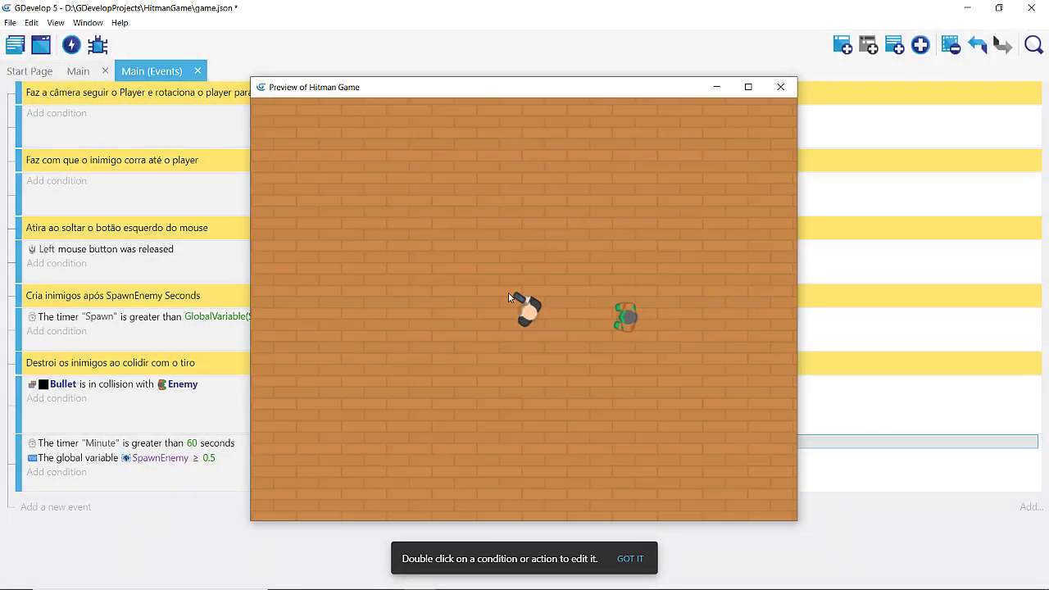
# Fire toward the upper right, then shoot enemies approaching from below and the right
pyautogui.click(589, 317)
pyautogui.click(586, 374)
pyautogui.click(622, 360)
pyautogui.click(664, 332)
pyautogui.click(682, 299)
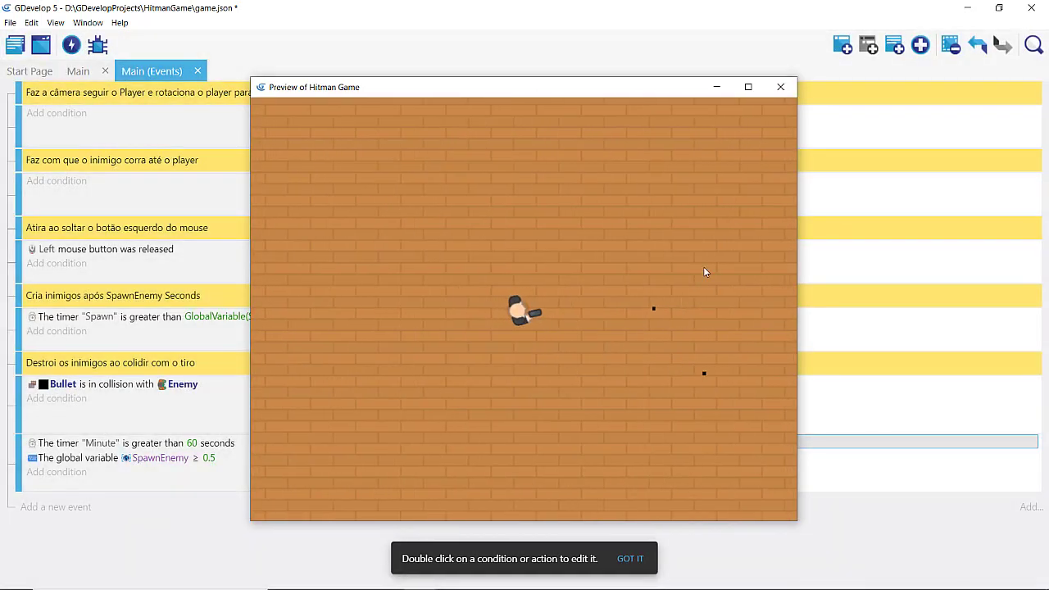
pyautogui.click(703, 269)
pyautogui.click(460, 405)
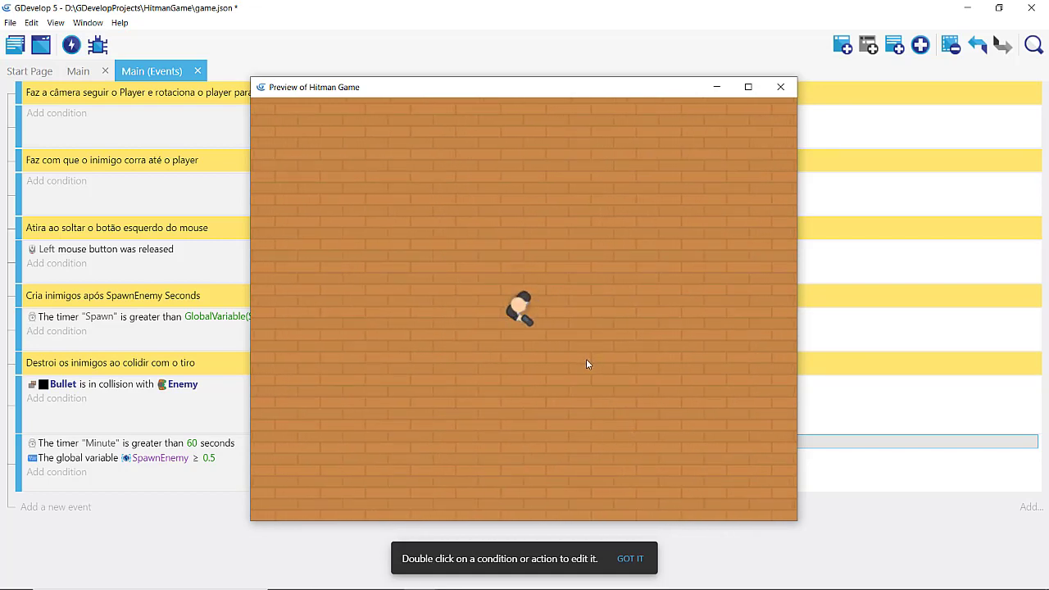
pyautogui.click(596, 432)
pyautogui.click(660, 483)
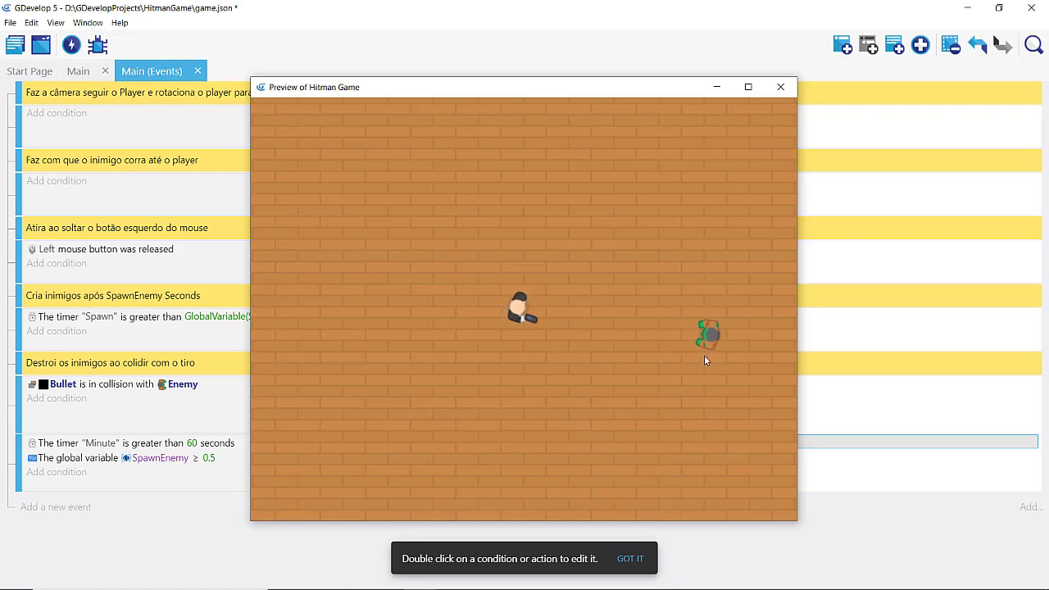
pyautogui.click(704, 337)
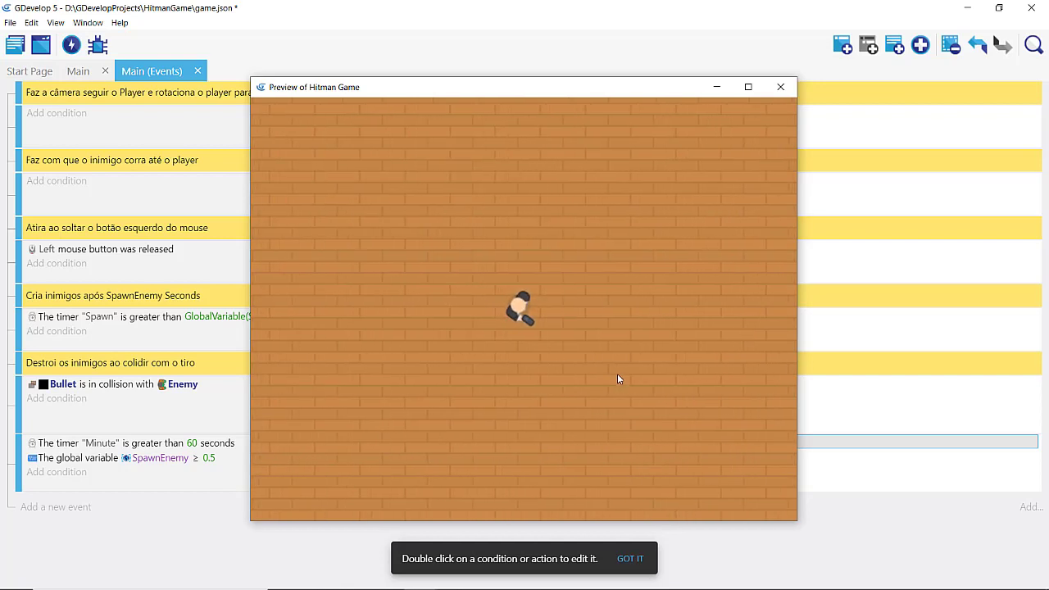
# Move the player around the floor while shooting the enemies closing in
pyautogui.press('Up')
pyautogui.press('Up')
pyautogui.press('Right')
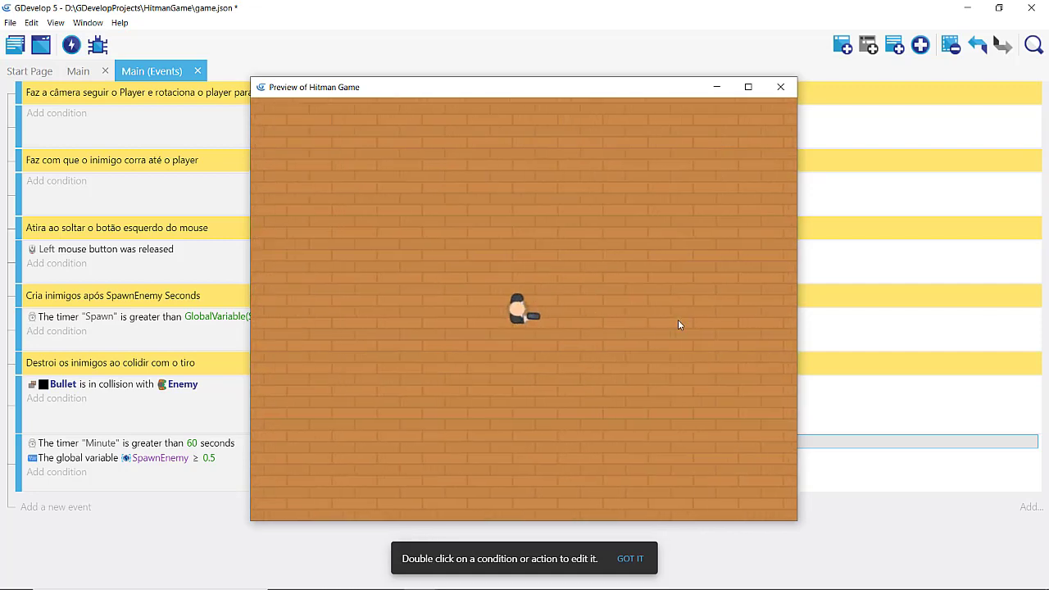
pyautogui.click(546, 450)
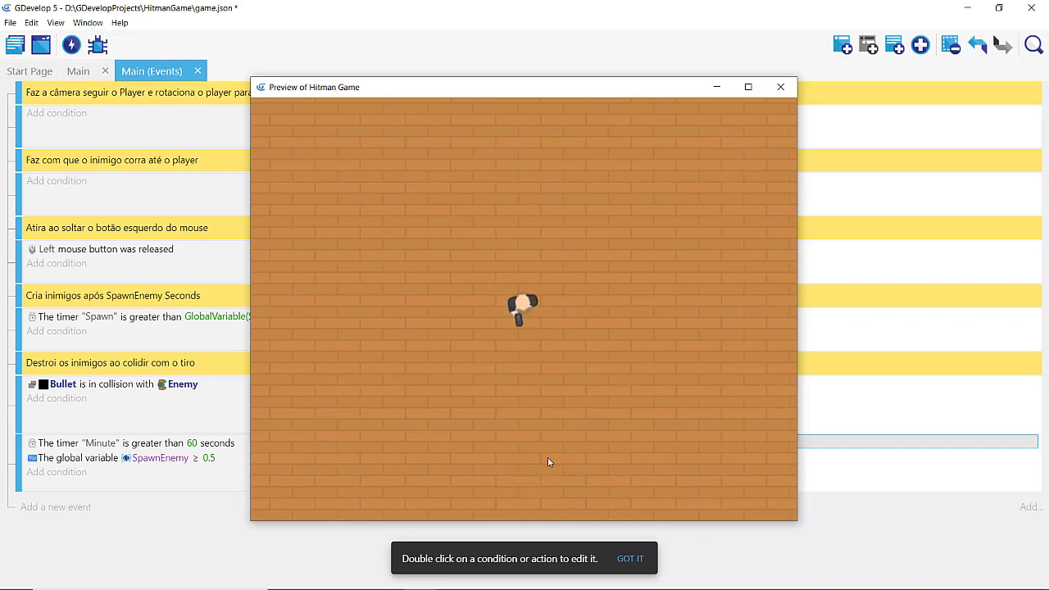
pyautogui.press('Up')
pyautogui.press('Left')
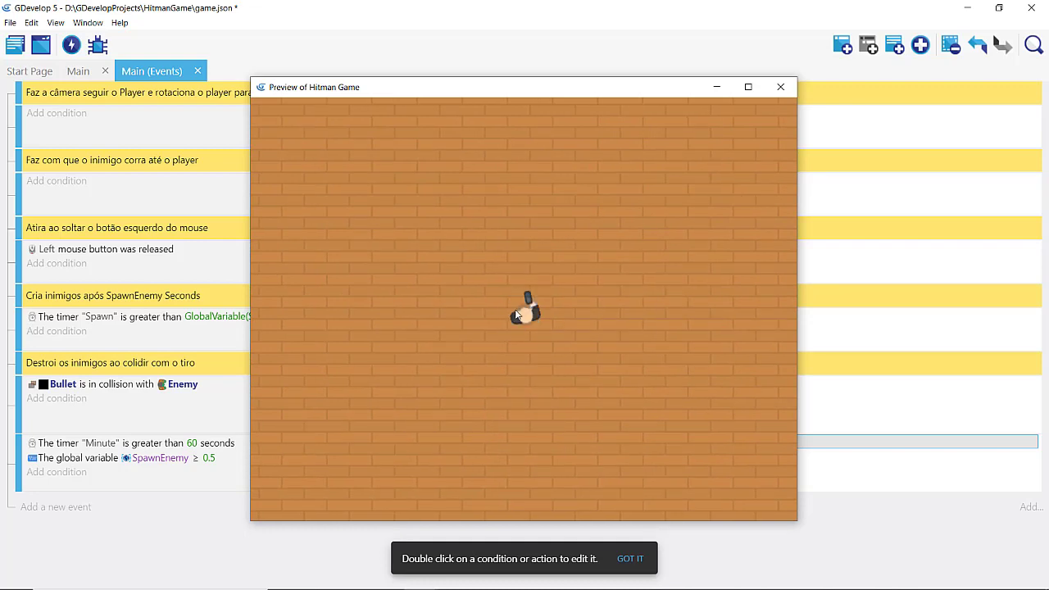
pyautogui.click(649, 453)
pyautogui.click(544, 468)
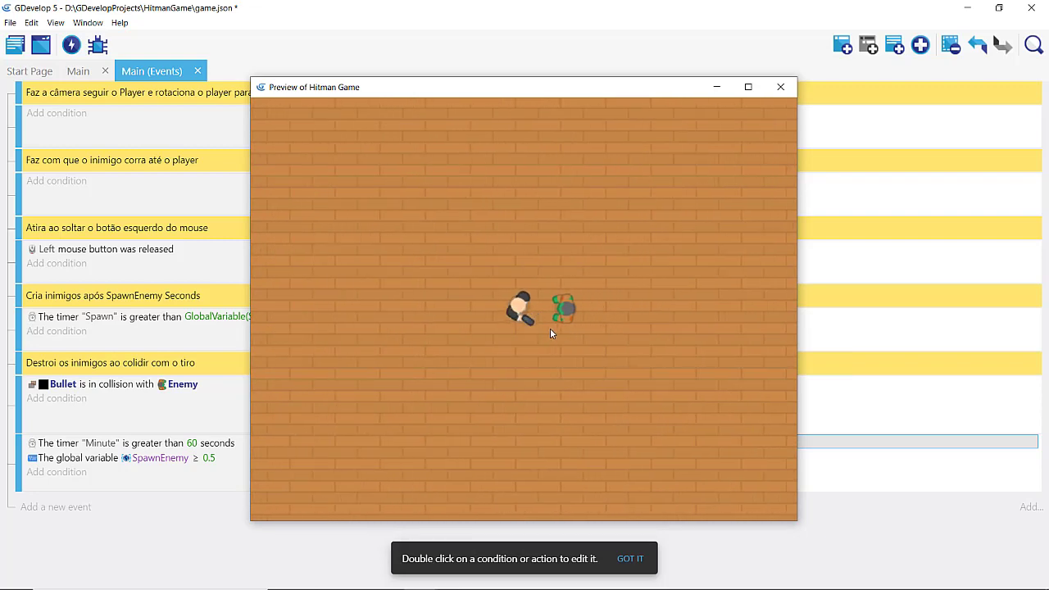
pyautogui.click(567, 316)
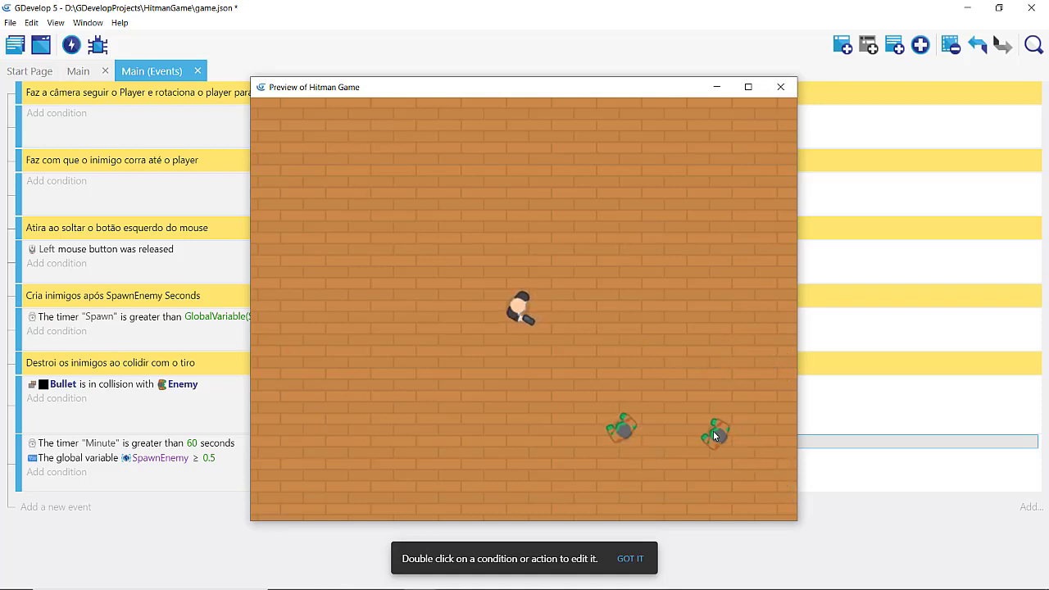
pyautogui.click(620, 379)
pyautogui.click(587, 383)
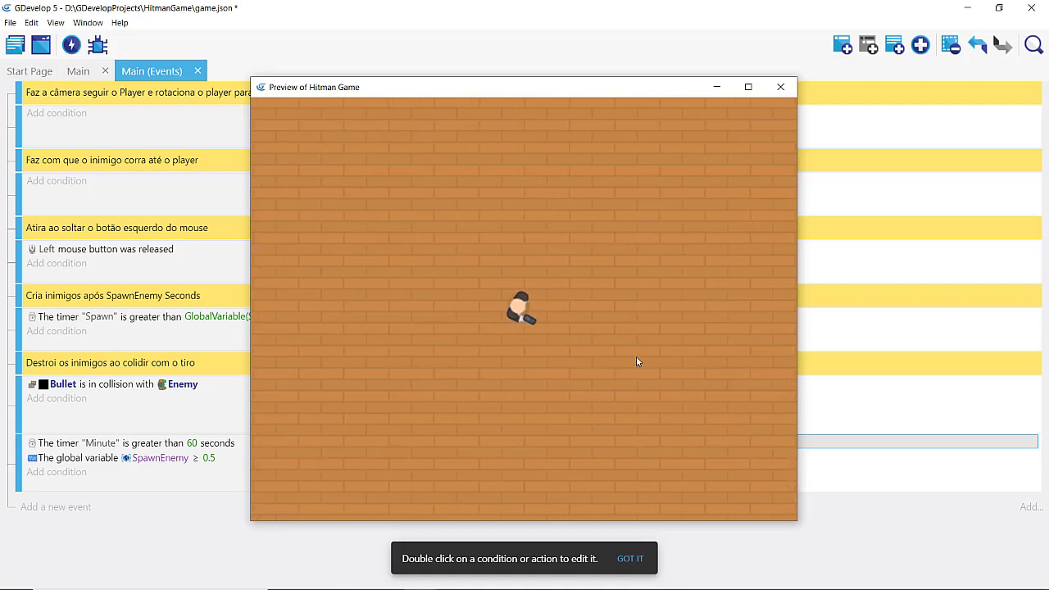